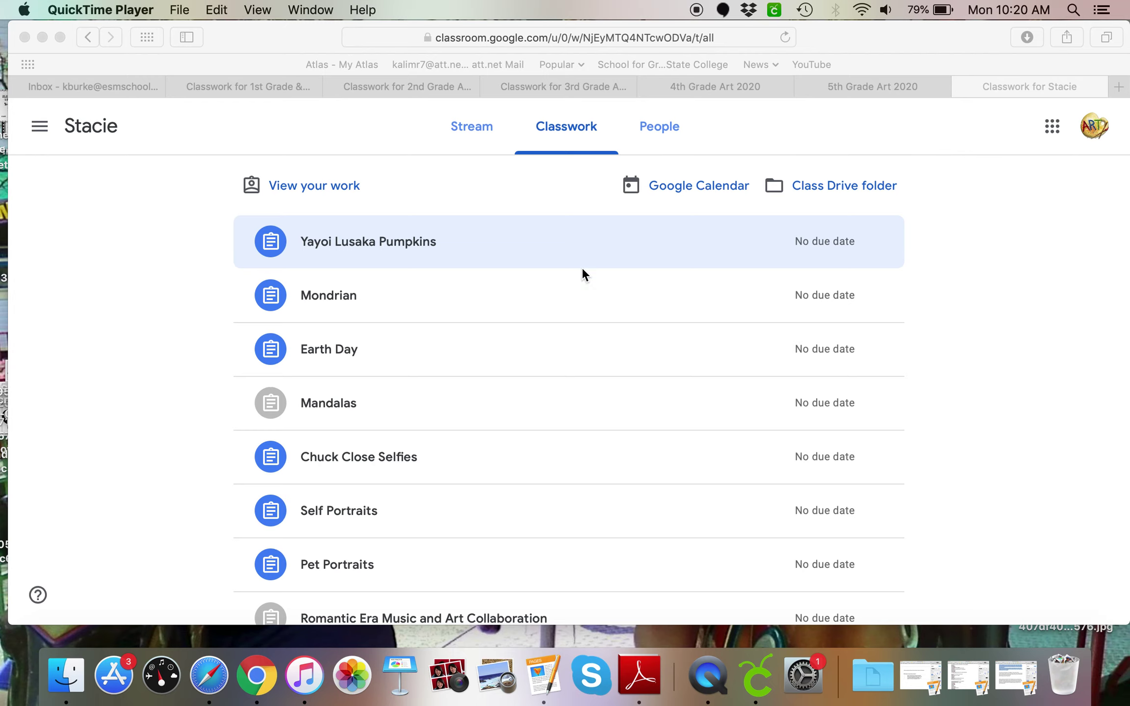
# Step: Go to the class's Classwork list and scroll down to the LEGO Self Portrait assignment
pyautogui.scroll(3, 582, 267)
pyautogui.click(485, 126)
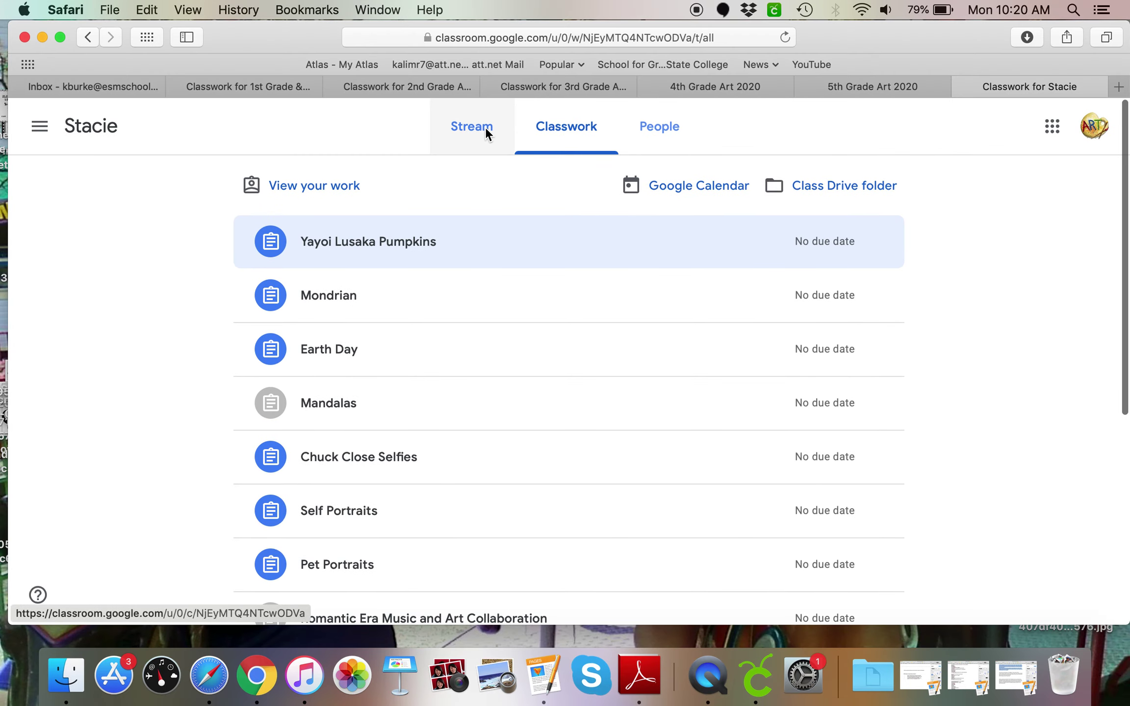
pyautogui.click(485, 126)
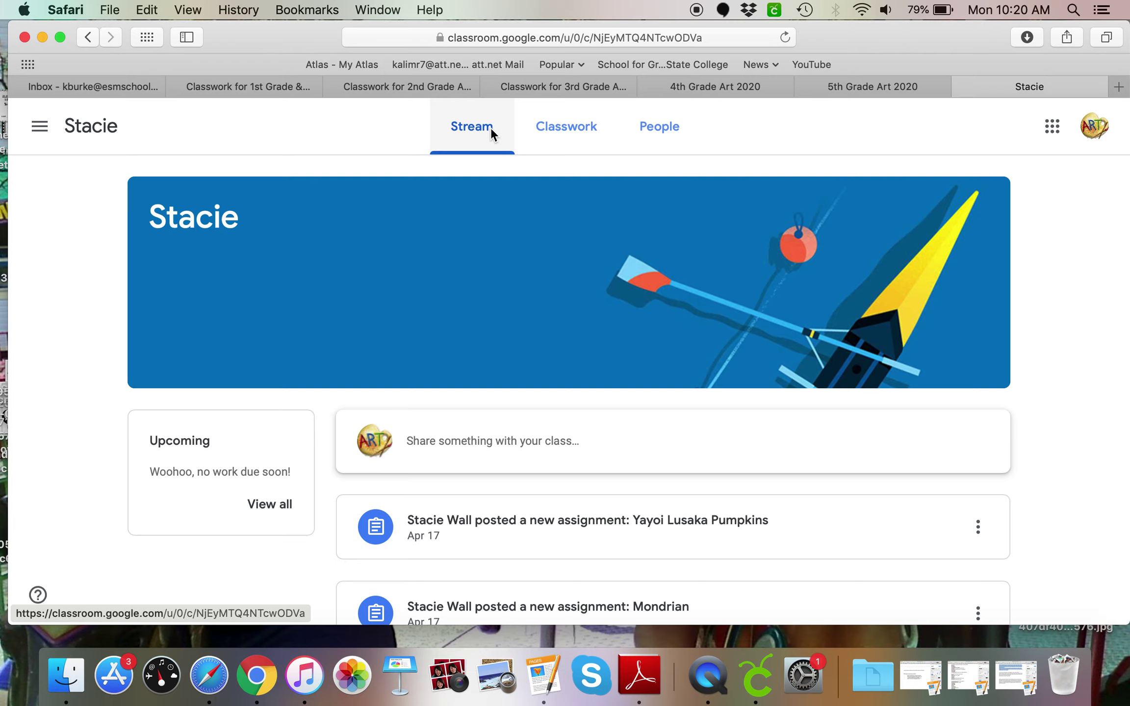
pyautogui.click(566, 131)
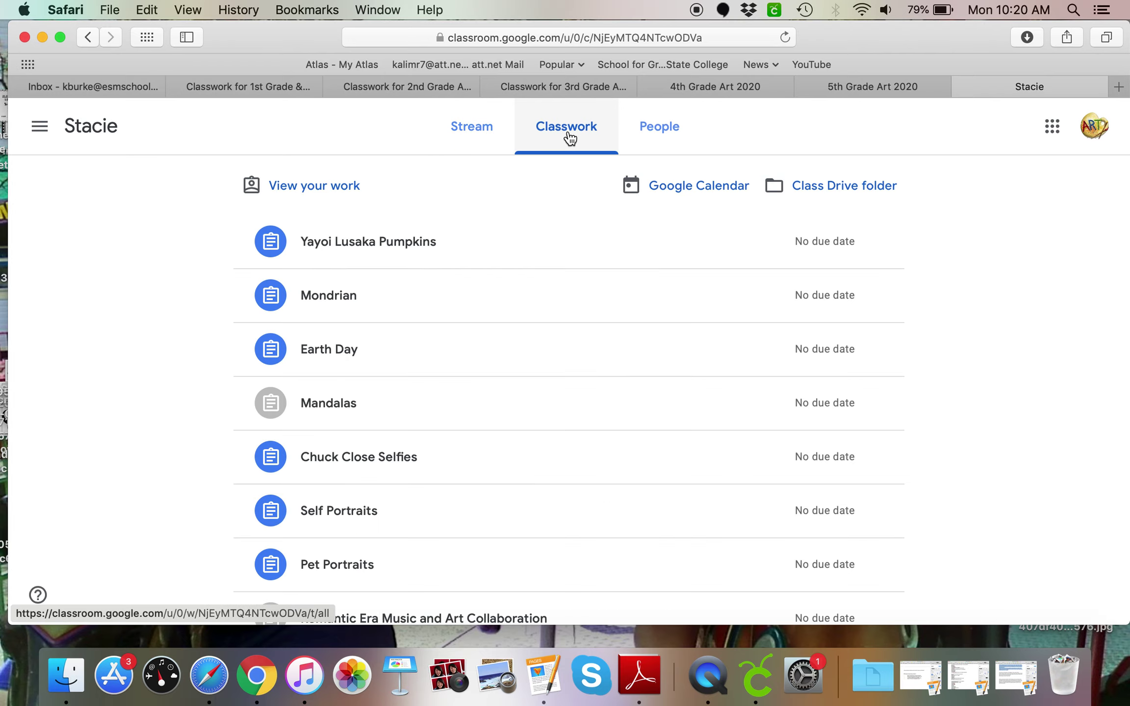
pyautogui.scroll(-7, 567, 130)
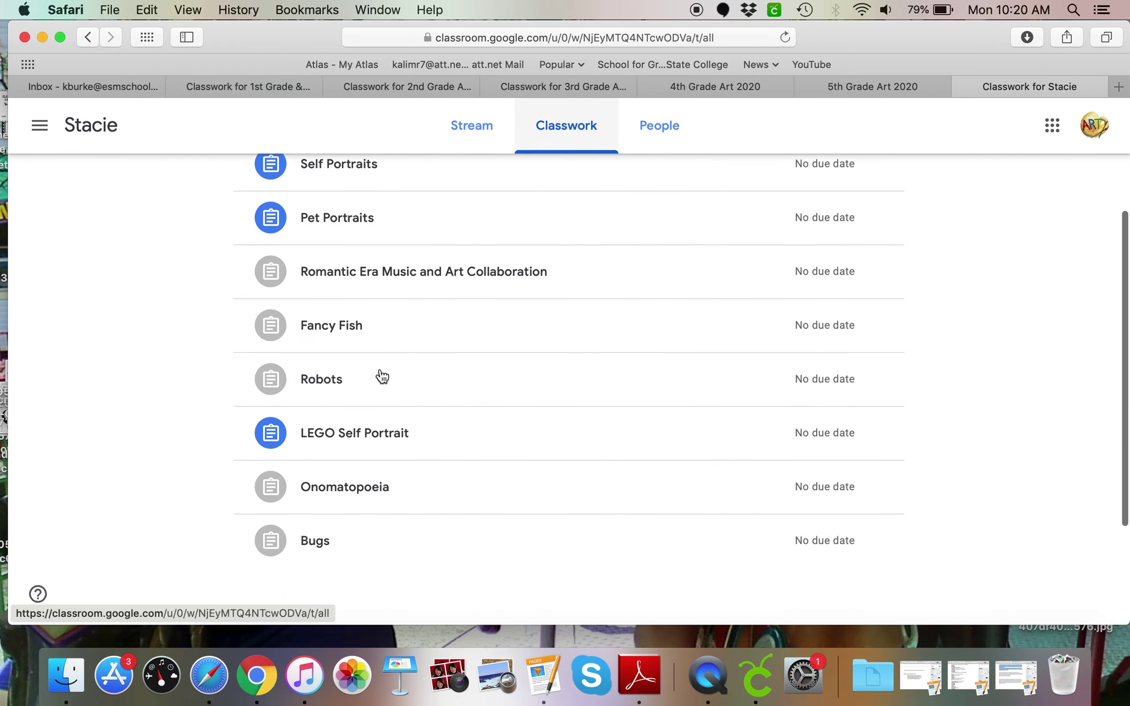
# Step: Open the LEGO Self Portrait assignment and create a new Google Drawing for it
pyautogui.click(356, 424)
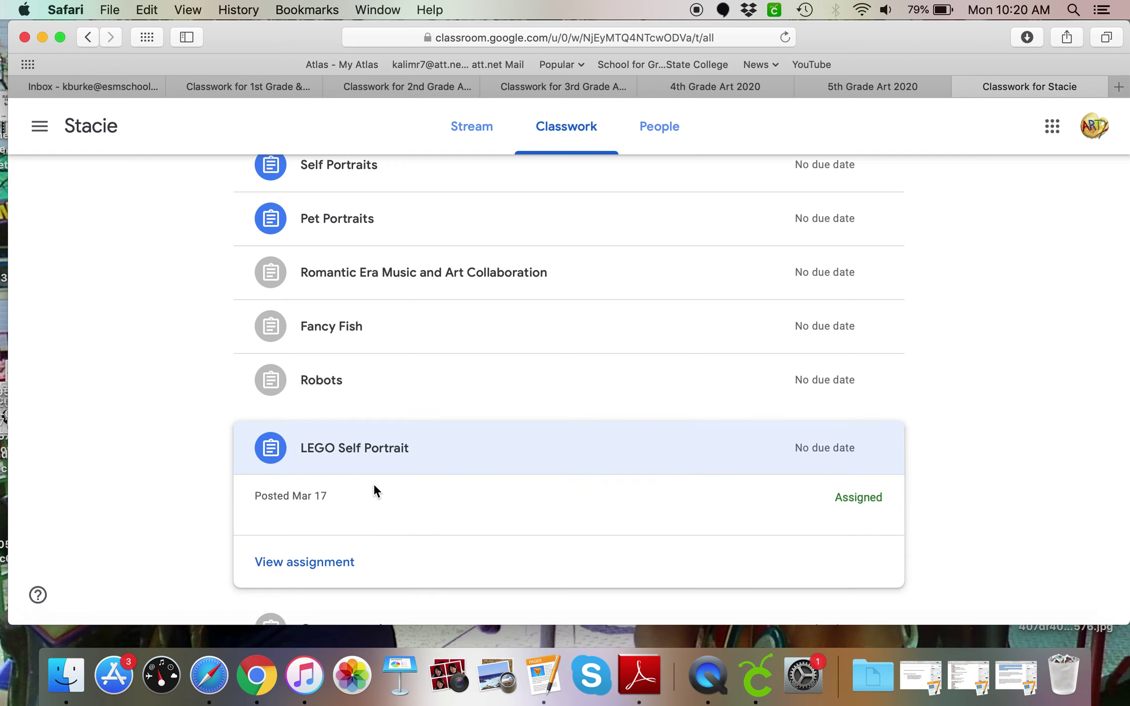
pyautogui.click(329, 461)
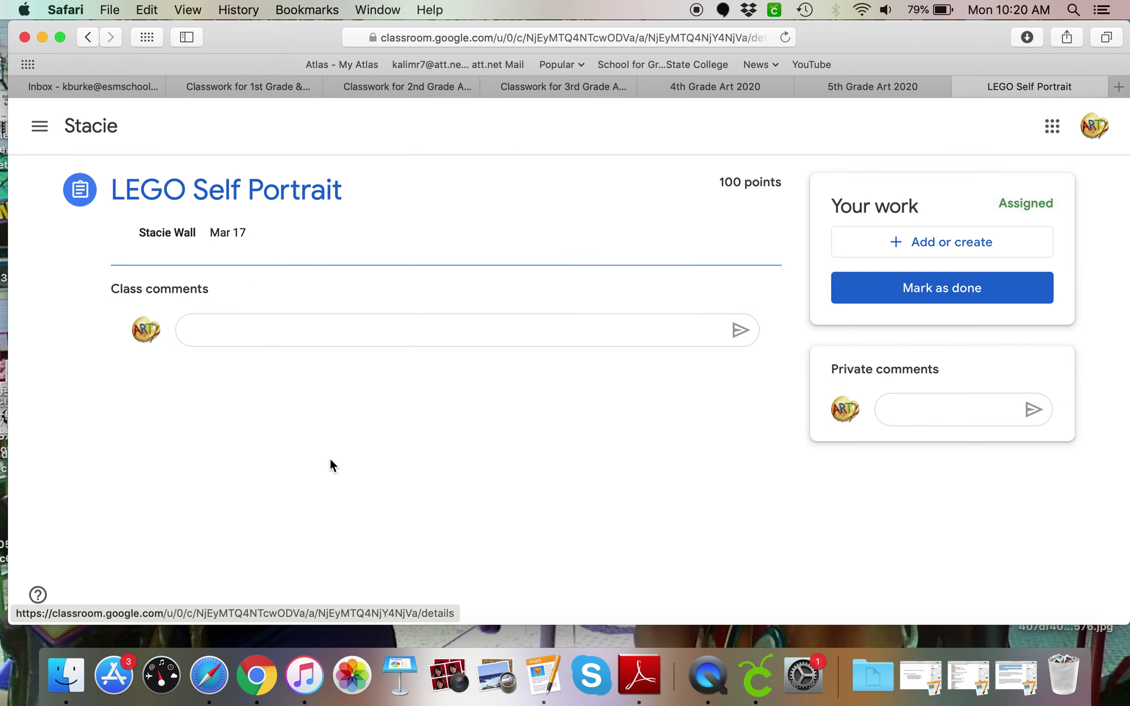
pyautogui.click(920, 243)
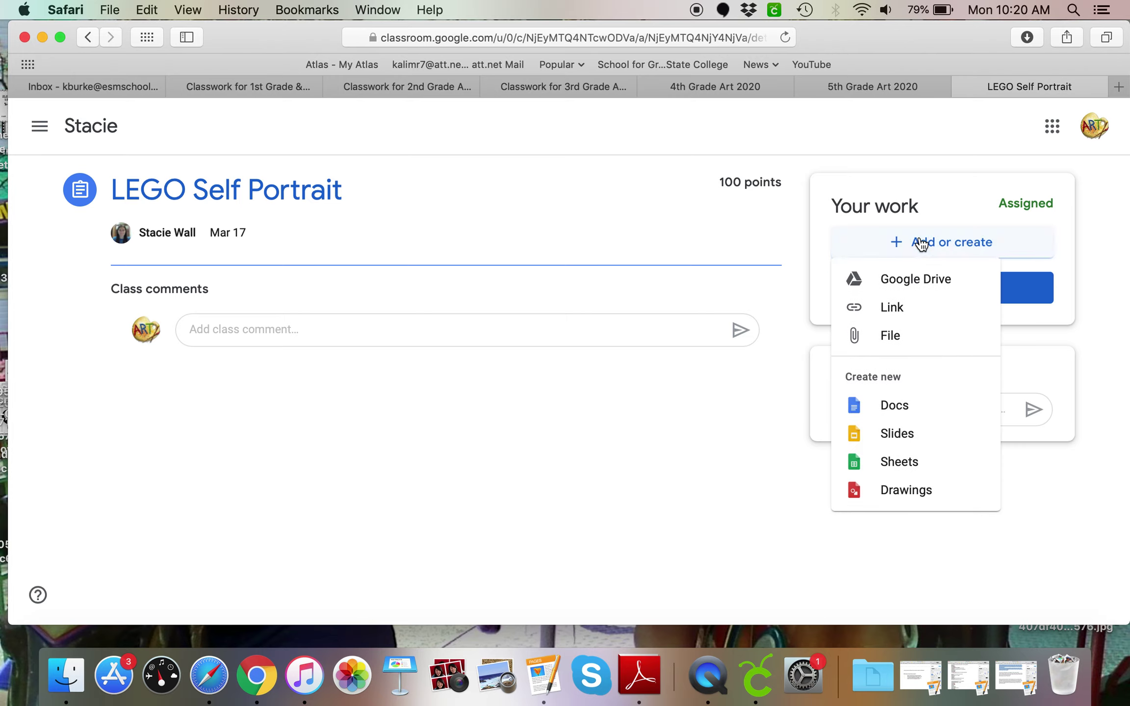
pyautogui.click(902, 498)
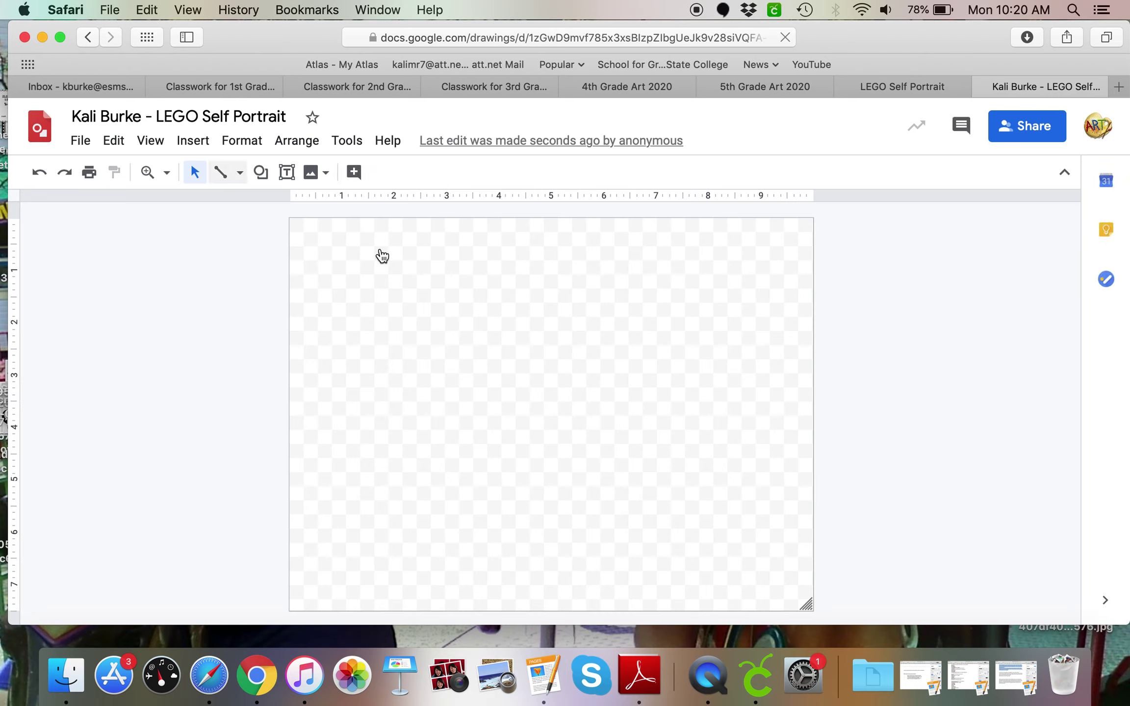
# Step: Draw a yellow rounded-square head near the top centre of the canvas
pyautogui.click(261, 175)
pyautogui.moveTo(286, 210)
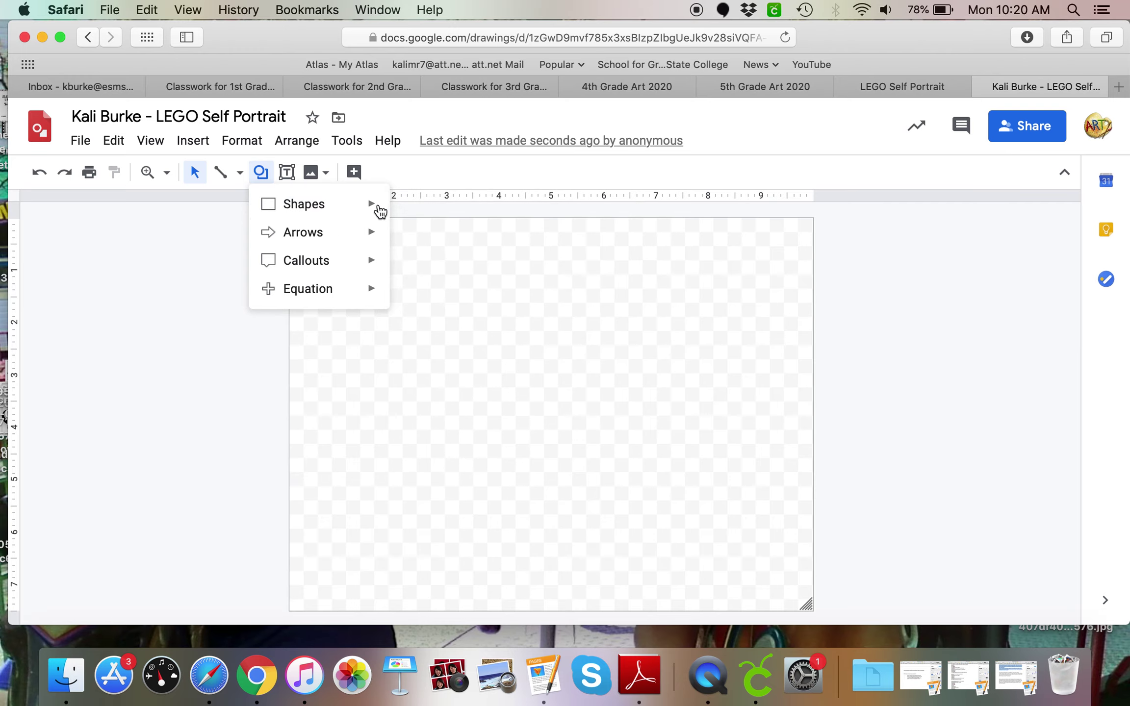
pyautogui.click(423, 210)
pyautogui.moveTo(473, 259); pyautogui.dragTo(555, 339)
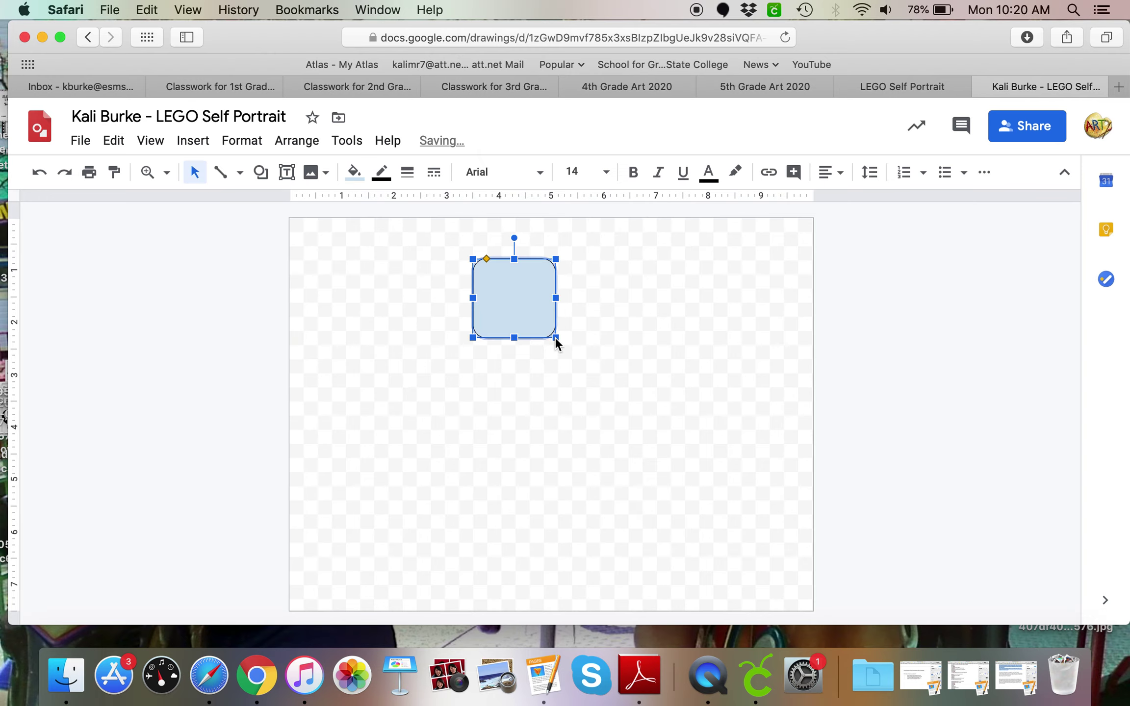
pyautogui.click(353, 171)
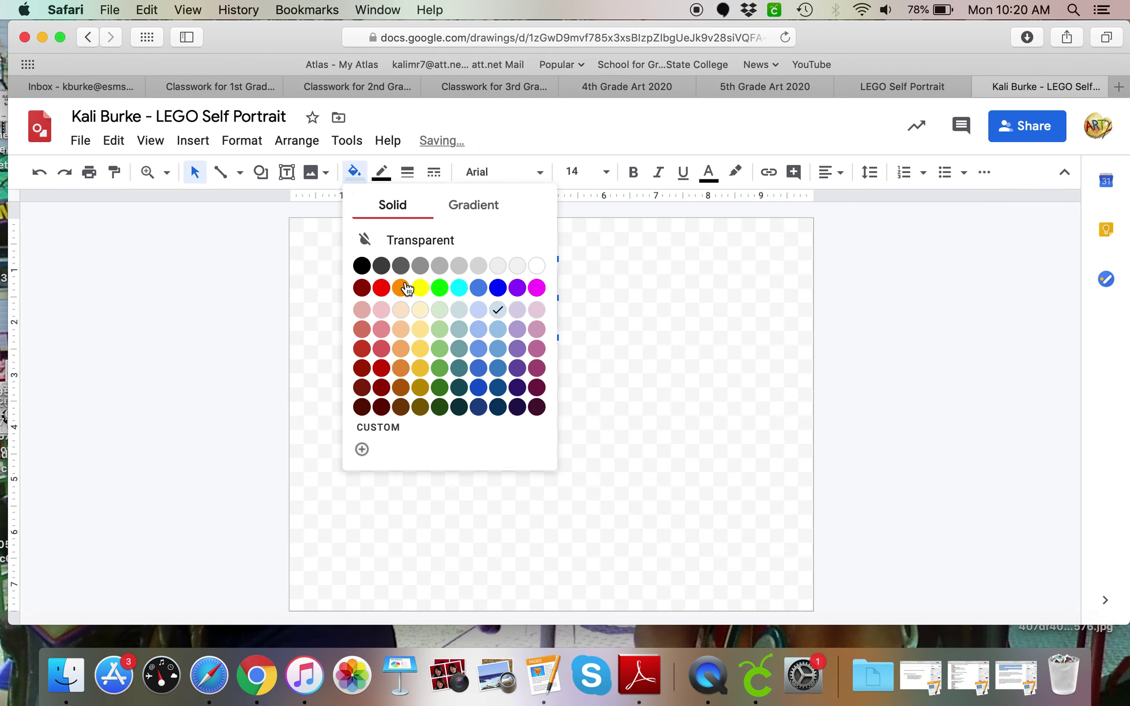
pyautogui.click(421, 291)
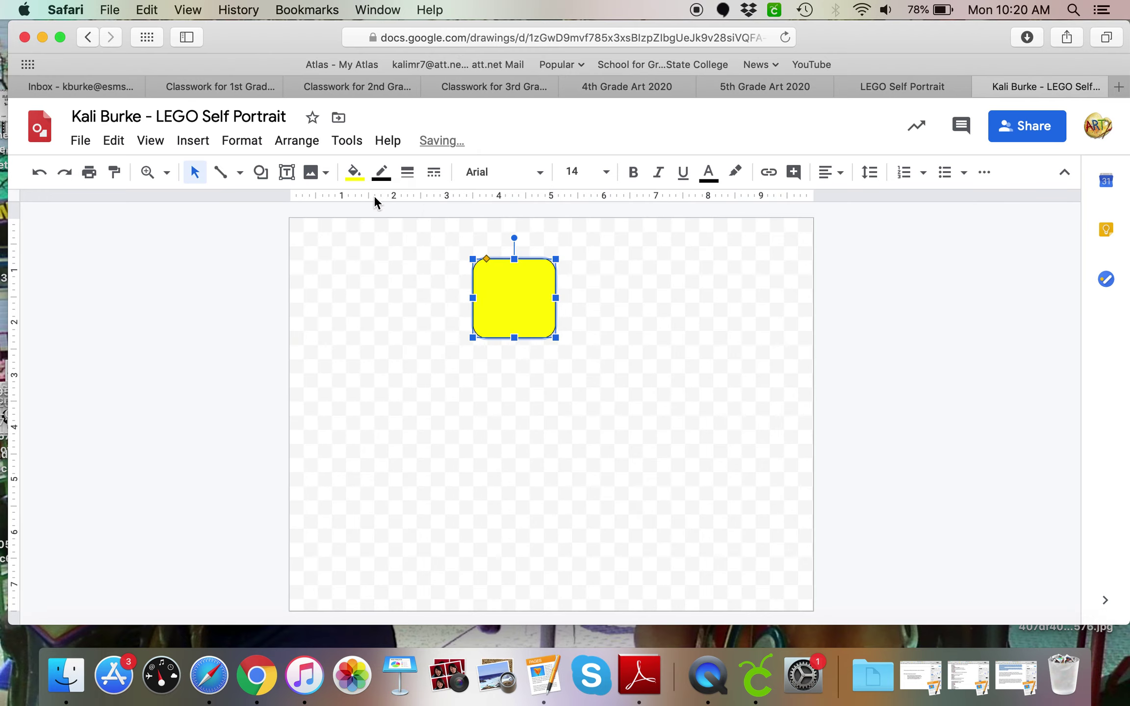
pyautogui.click(385, 299)
# Step: Add a small yellow rectangle neck just below the head
pyautogui.click(261, 176)
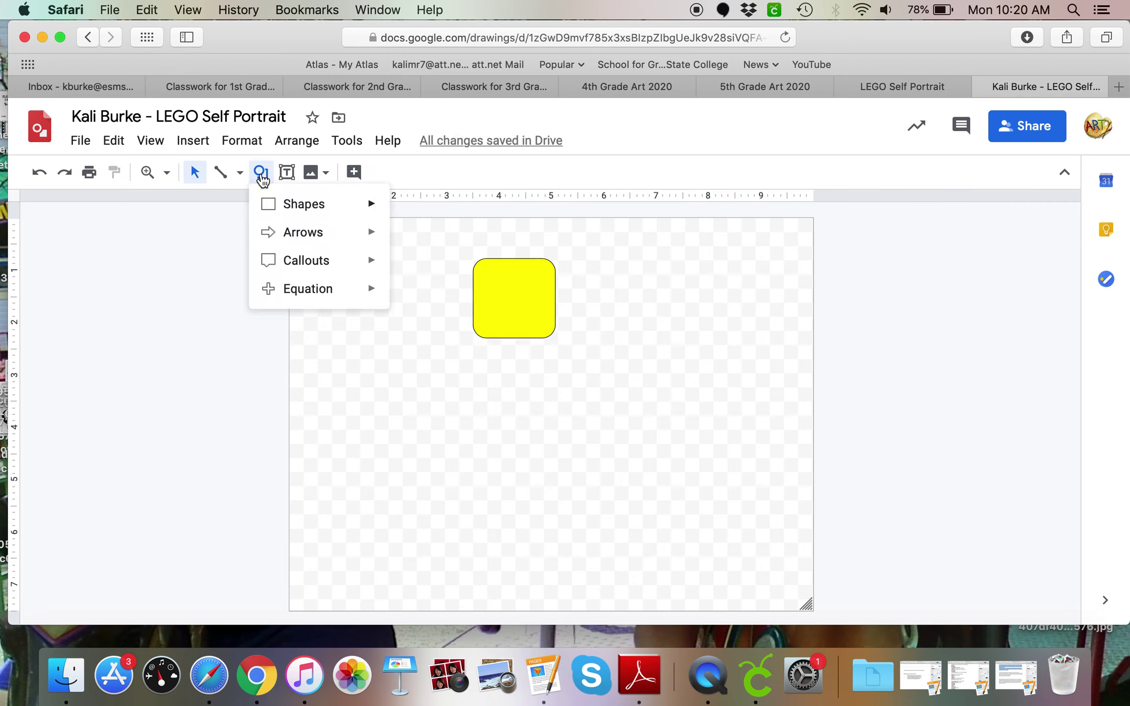
pyautogui.moveTo(280, 205)
pyautogui.click(421, 209)
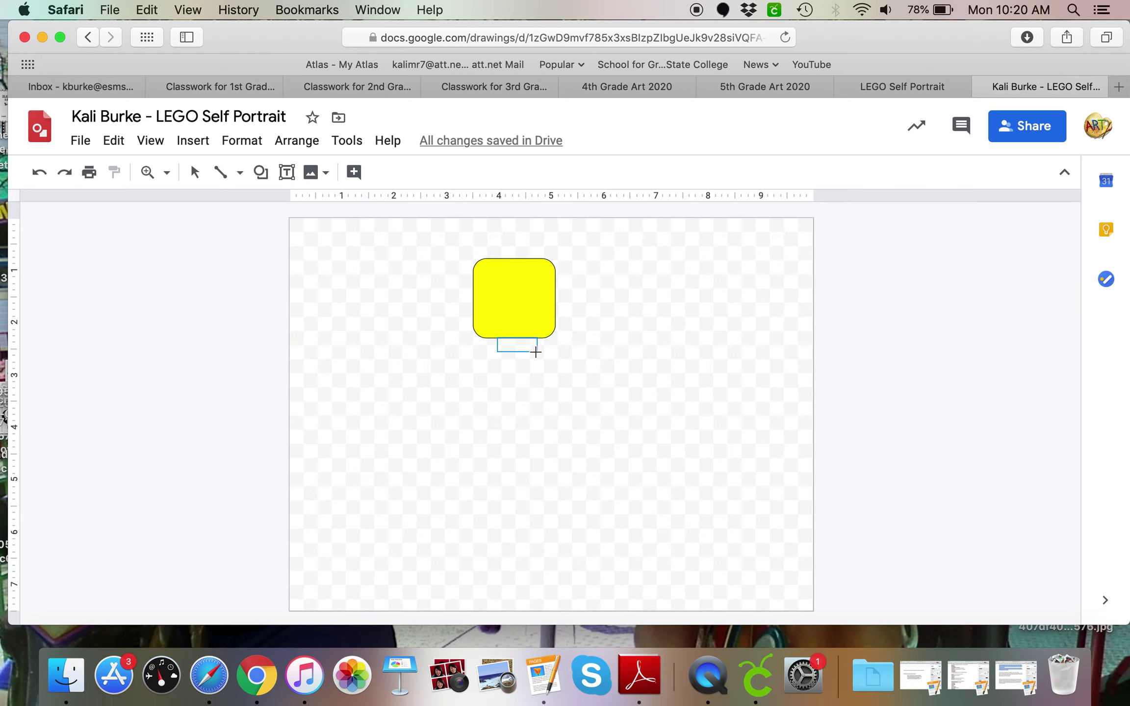
pyautogui.moveTo(533, 352); pyautogui.dragTo(532, 352)
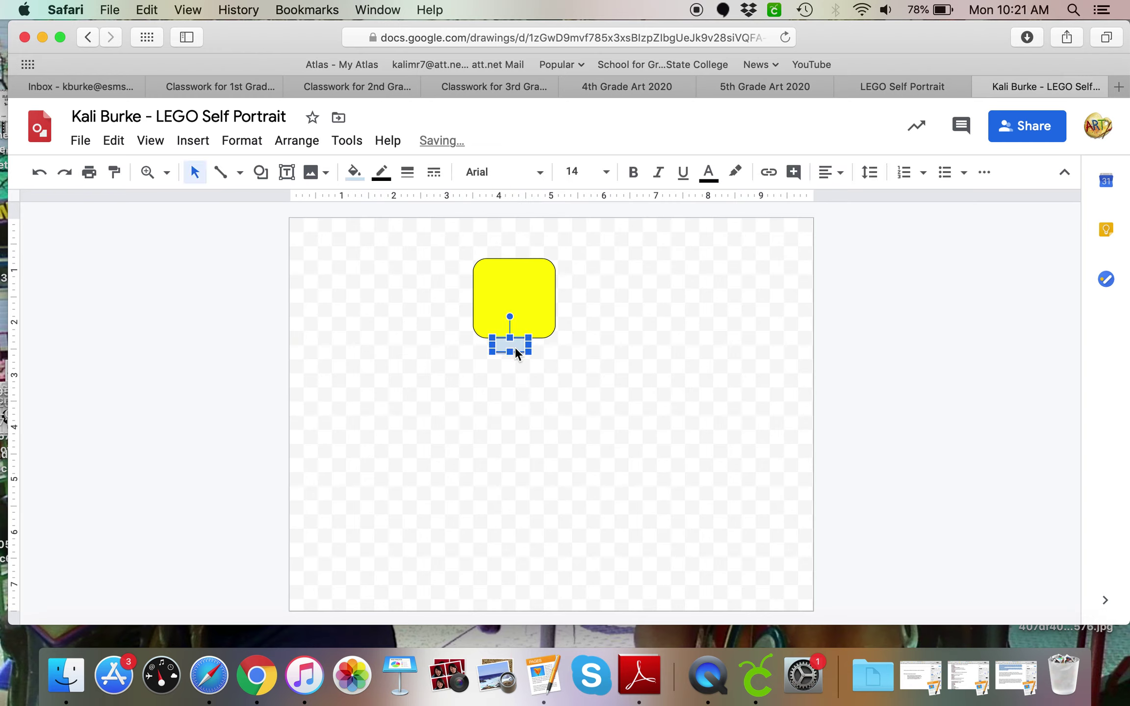
pyautogui.click(352, 172)
pyautogui.click(418, 287)
pyautogui.click(287, 174)
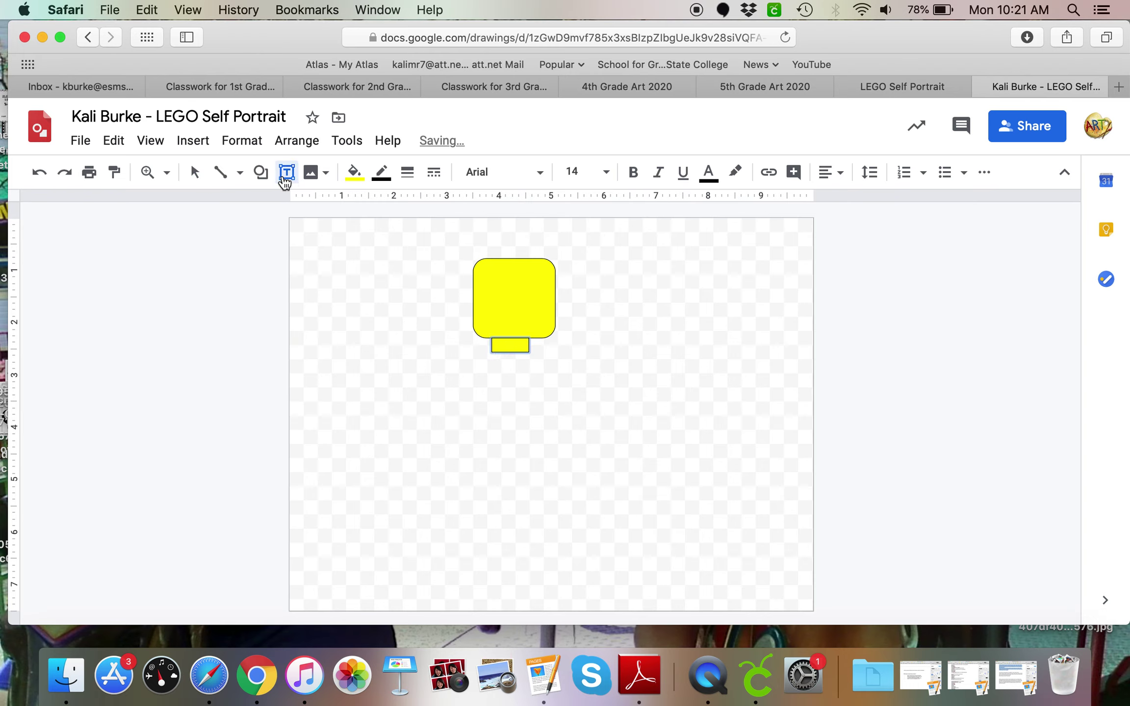
pyautogui.click(286, 175)
# Step: Draw a cyan rounded-rectangle torso centred under the neck, shortened to about half its height
pyautogui.click(260, 173)
pyautogui.moveTo(279, 205)
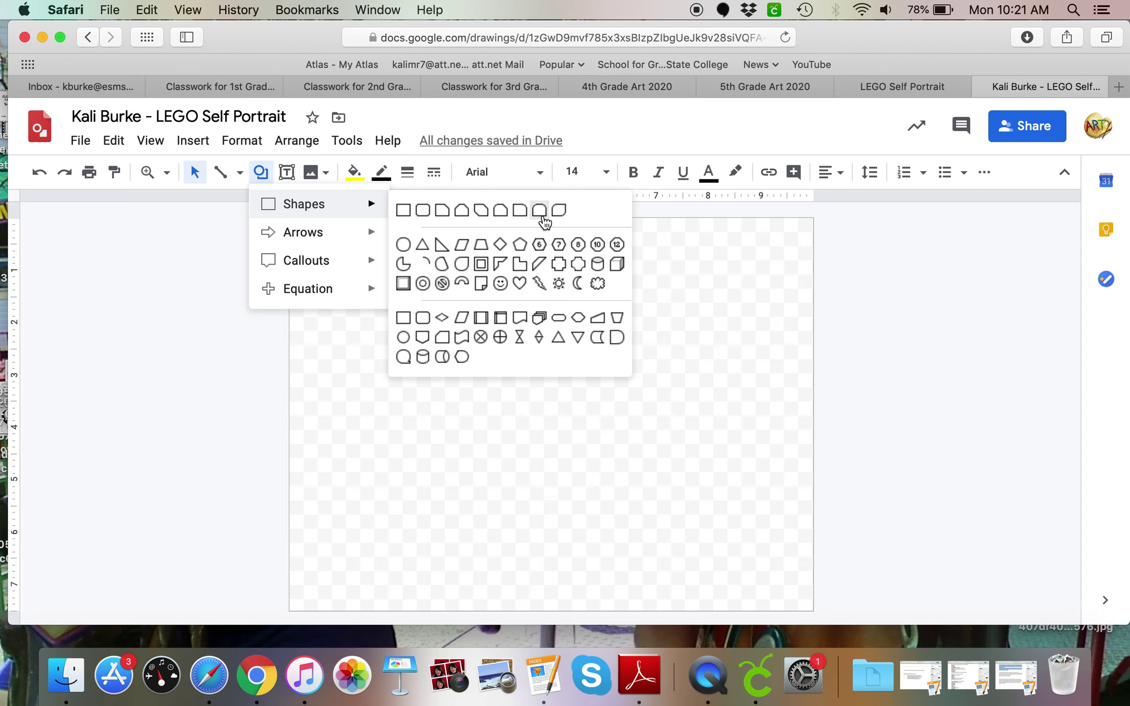
pyautogui.click(538, 211)
pyautogui.moveTo(454, 352); pyautogui.dragTo(546, 537)
pyautogui.moveTo(509, 474); pyautogui.dragTo(523, 474)
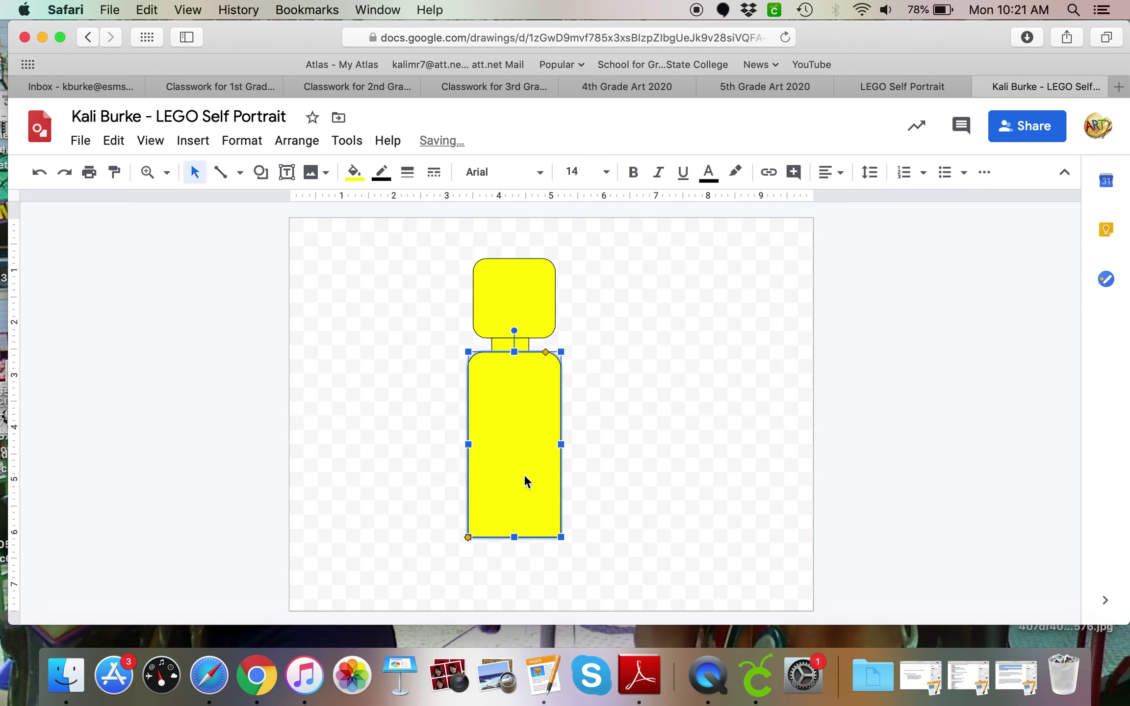
pyautogui.click(361, 176)
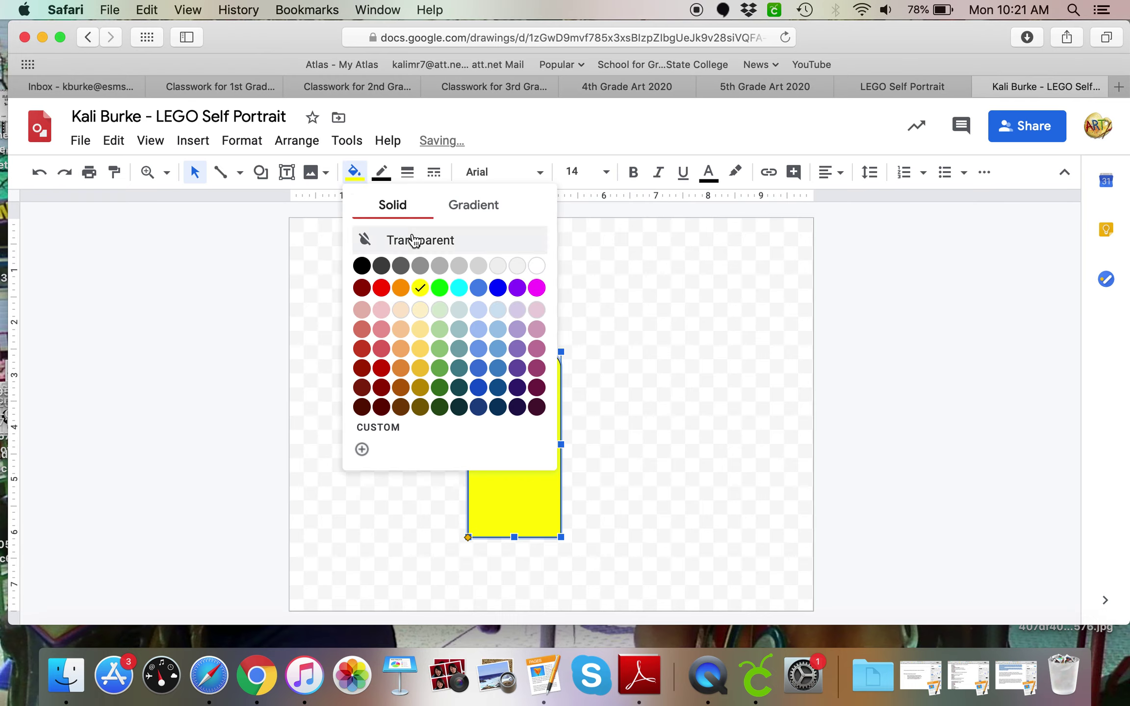
pyautogui.click(459, 288)
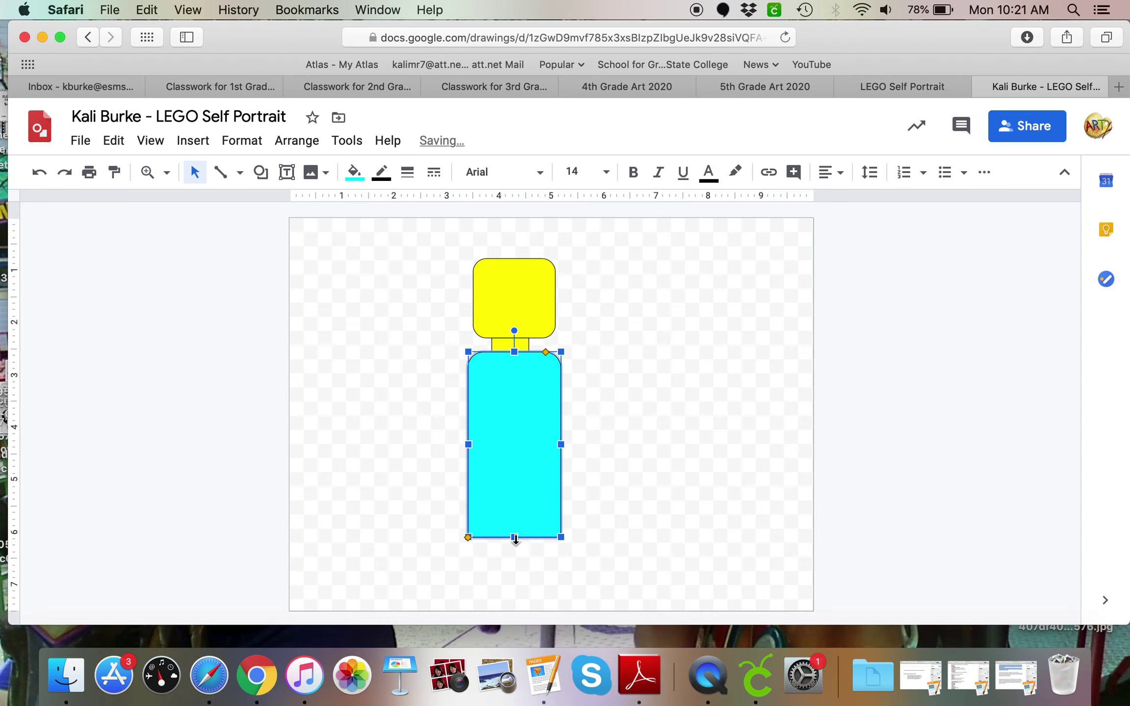
pyautogui.moveTo(515, 538); pyautogui.dragTo(520, 450)
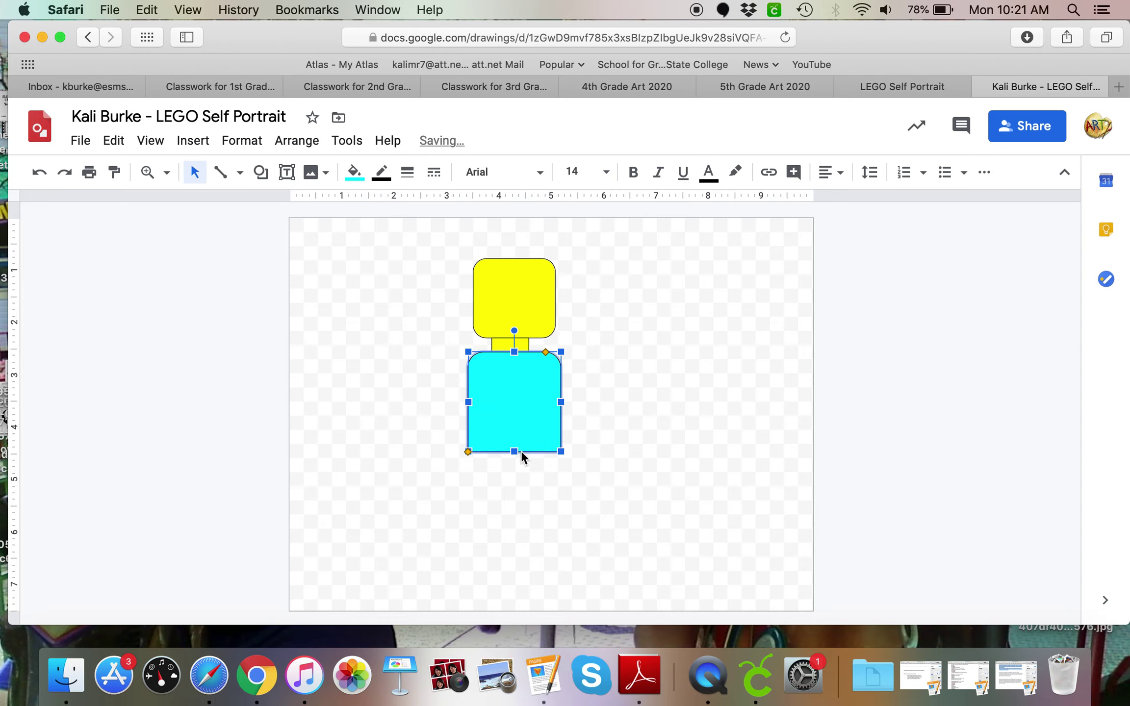
pyautogui.click(394, 377)
pyautogui.click(544, 411)
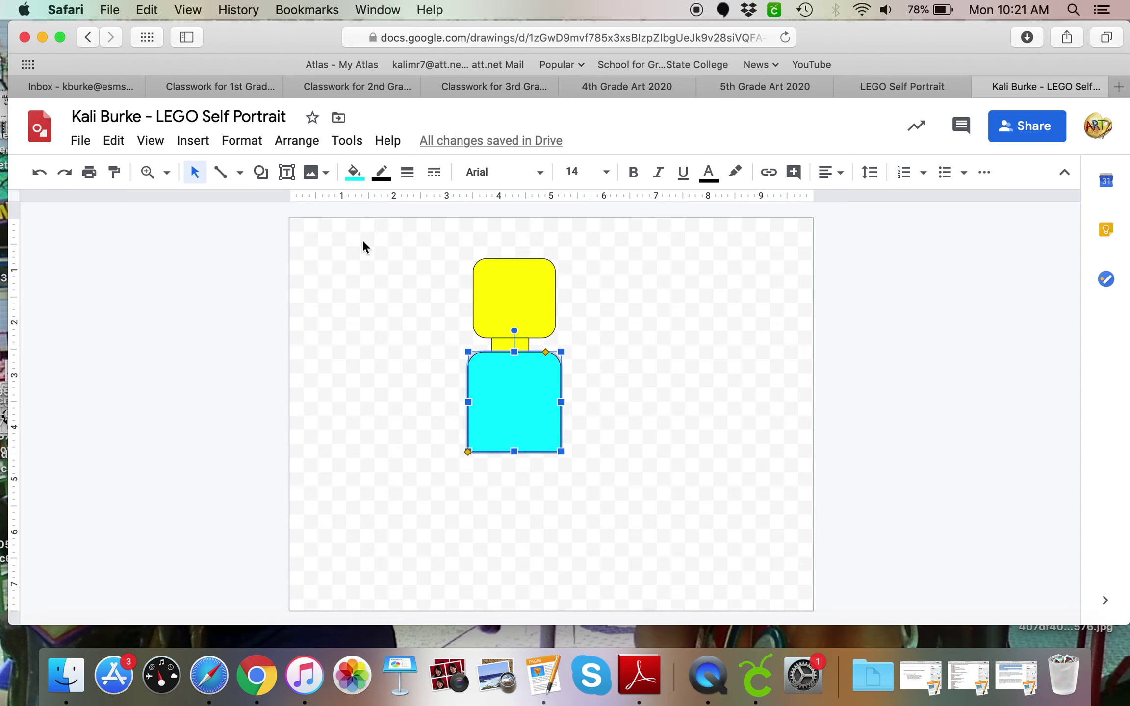
pyautogui.press('Escape')
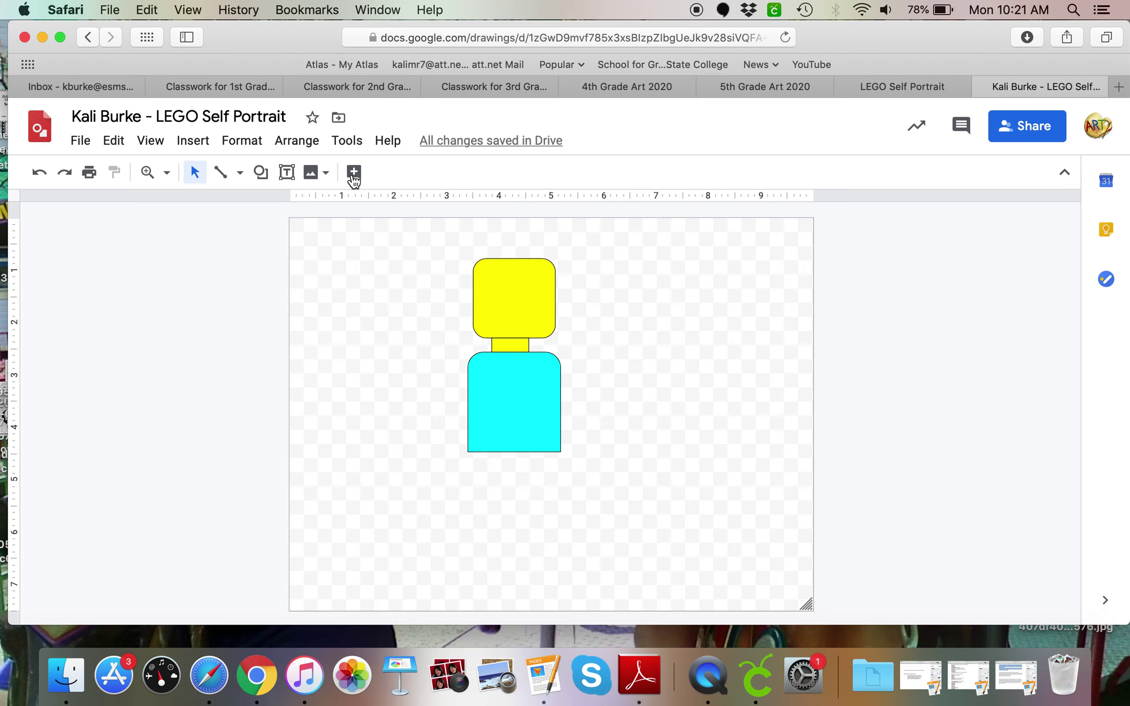
pyautogui.click(280, 173)
# Step: Draw narrow pale blue rectangle legs beneath the cyan torso
pyautogui.click(260, 172)
pyautogui.click(260, 172)
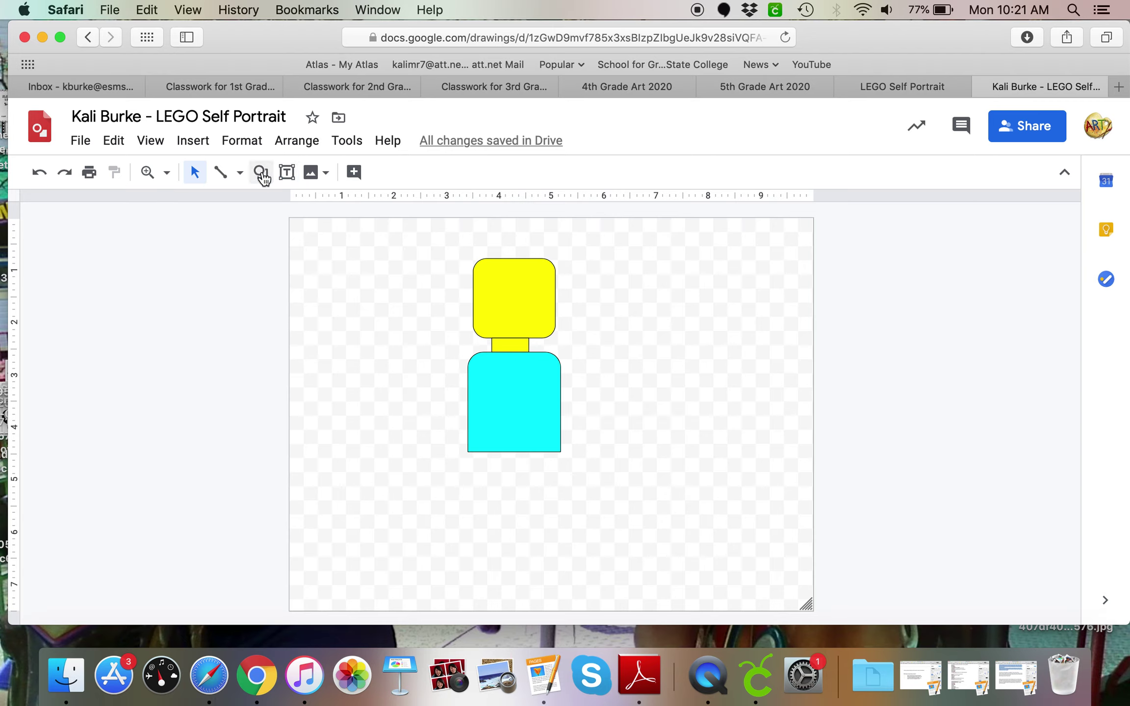
pyautogui.click(261, 172)
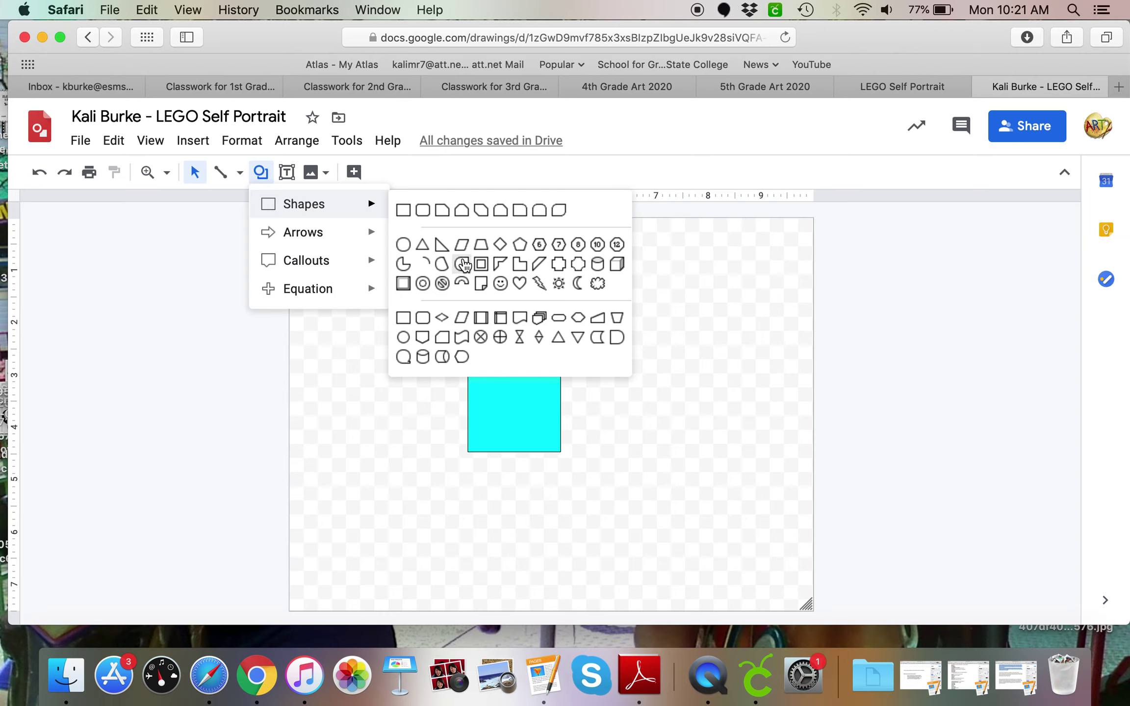
pyautogui.click(456, 412)
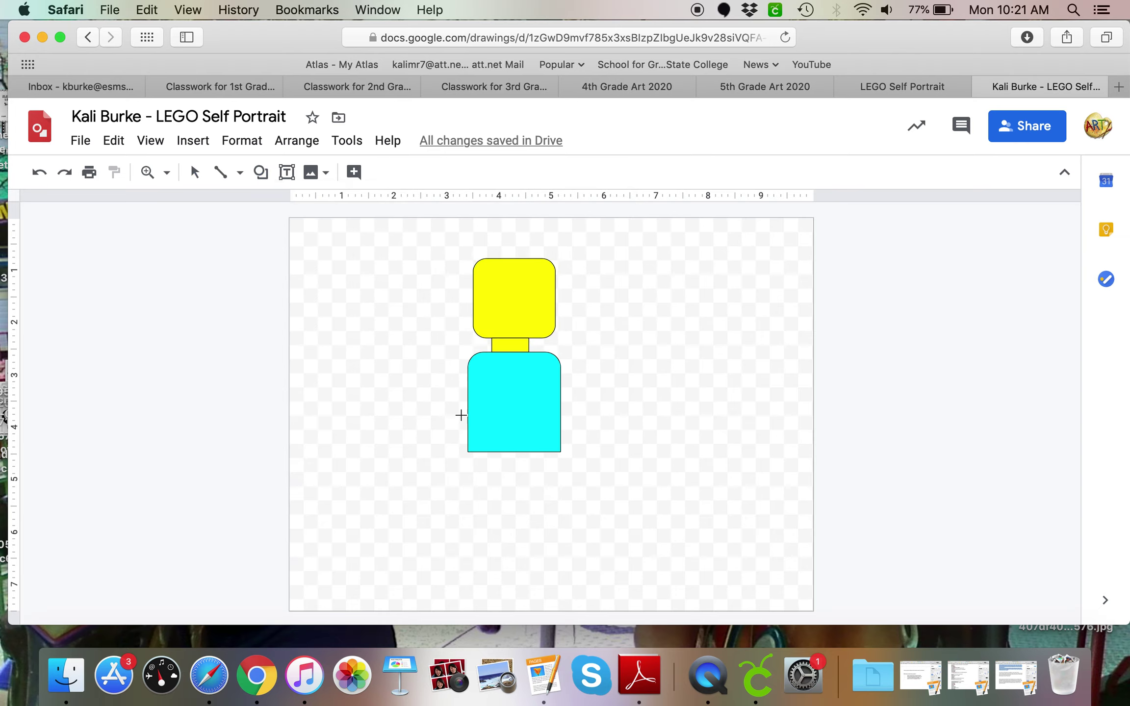
pyautogui.moveTo(472, 450)
pyautogui.mouseDown()
pyautogui.moveTo(497, 506)
pyautogui.moveTo(498, 489)
pyautogui.moveTo(507, 498)
pyautogui.moveTo(538, 471)
pyautogui.mouseUp()
pyautogui.click(619, 487)
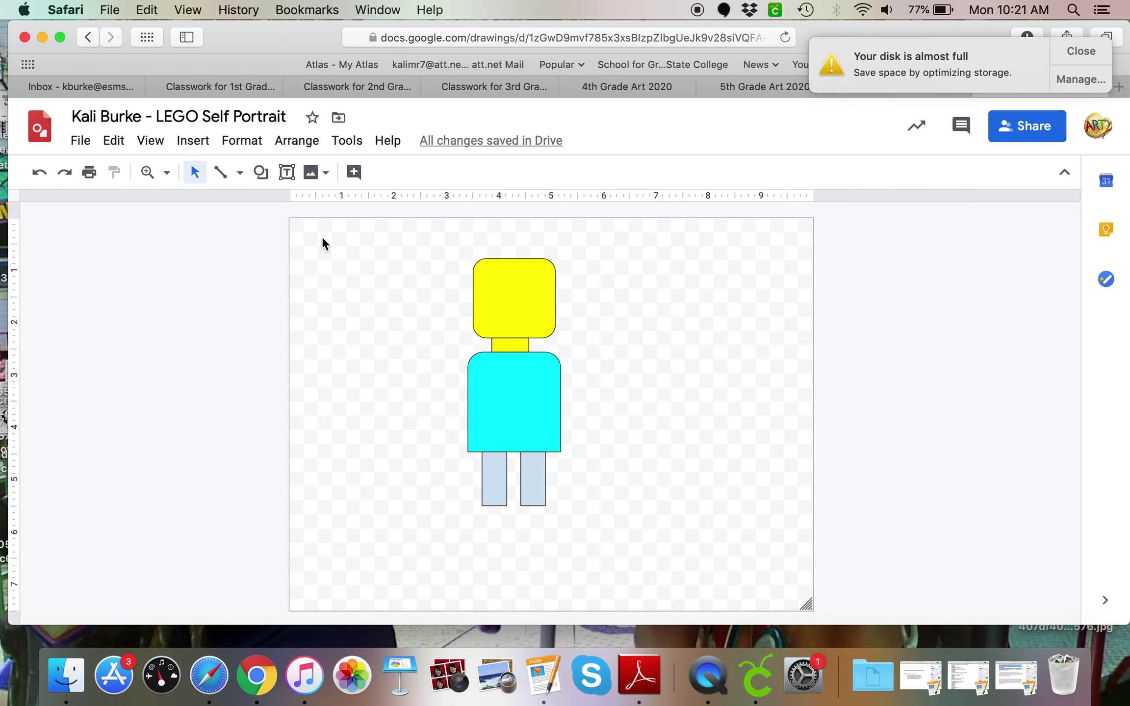
# Step: Choose the rectangle shape for another body part
pyautogui.click(269, 178)
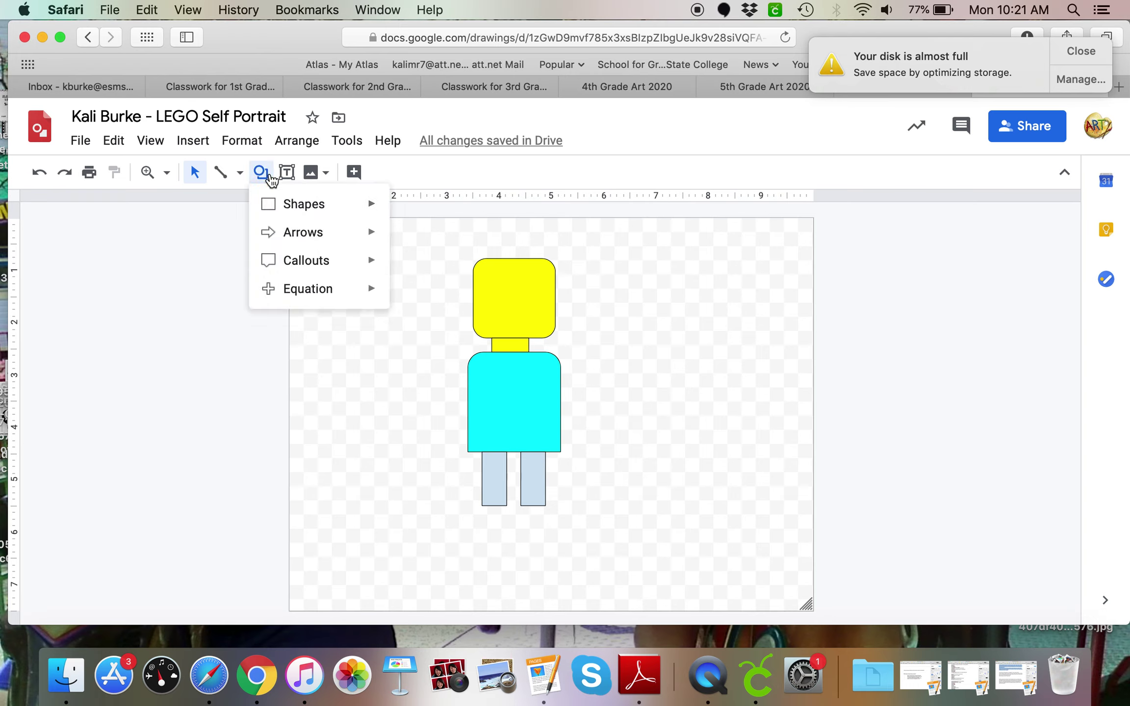
pyautogui.moveTo(290, 201)
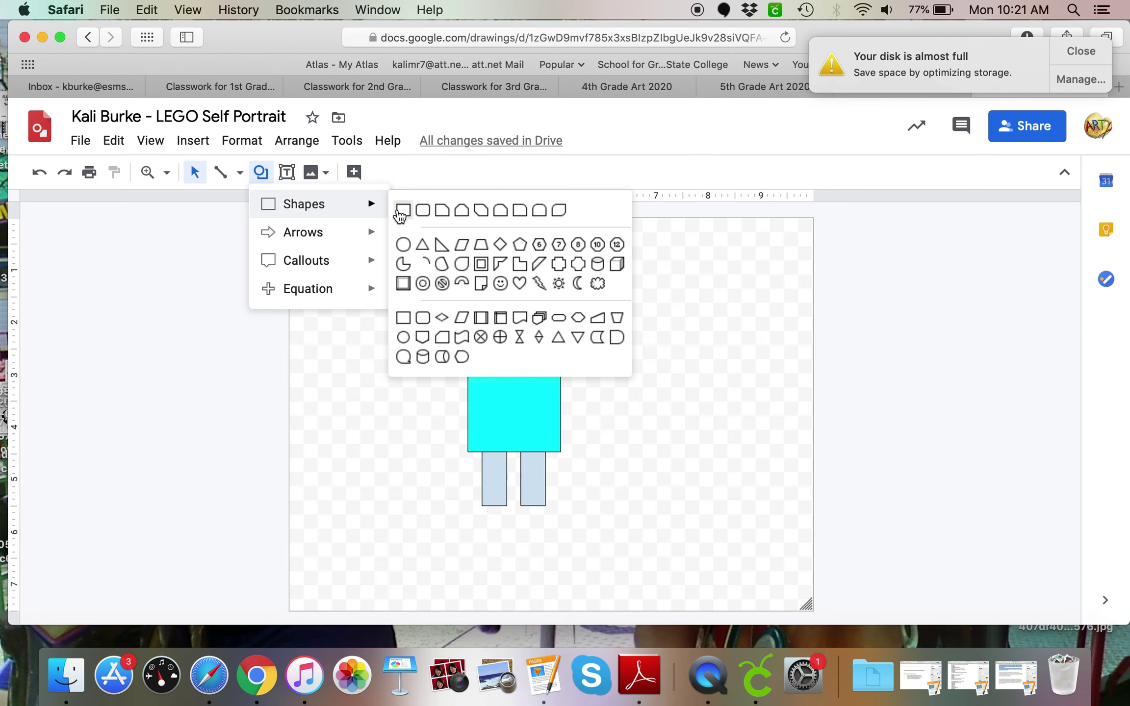
pyautogui.click(401, 210)
# Step: Draw a pale blue arm rectangle, tilt it against the torso and send it backward
pyautogui.moveTo(406, 369); pyautogui.dragTo(382, 462)
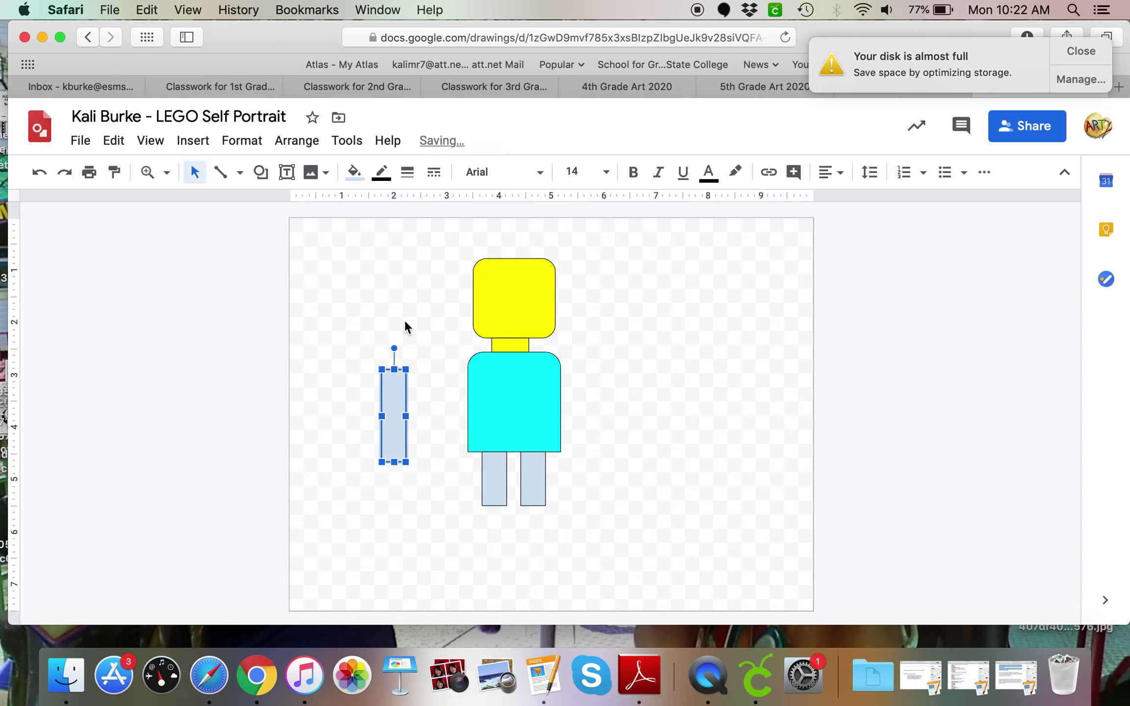
pyautogui.moveTo(393, 350); pyautogui.dragTo(477, 375)
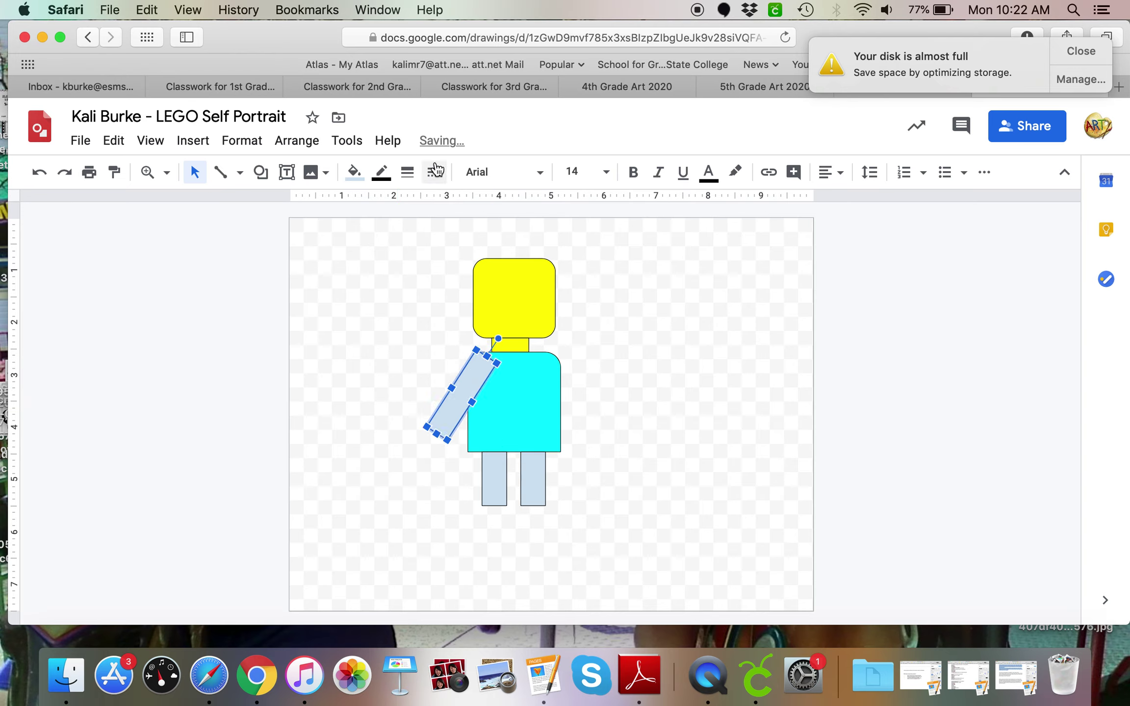
pyautogui.click(295, 141)
pyautogui.moveTo(321, 174)
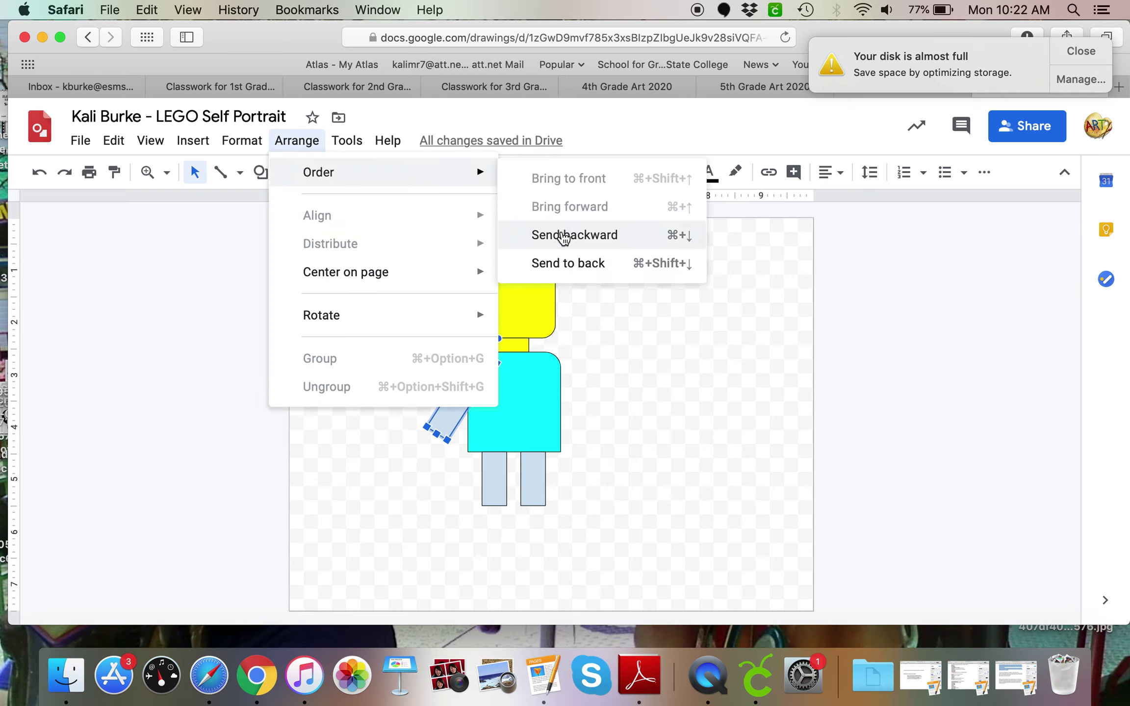
pyautogui.click(564, 236)
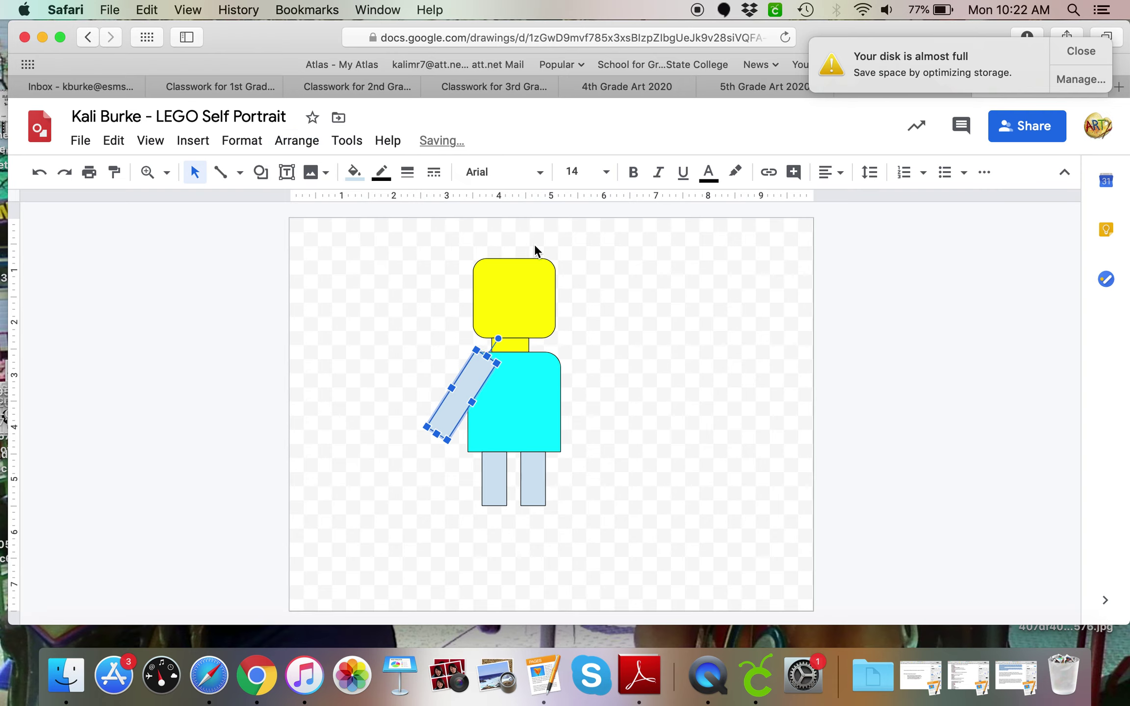
# Step: Send the arm behind the torso and position it at the left shoulder
pyautogui.click(295, 142)
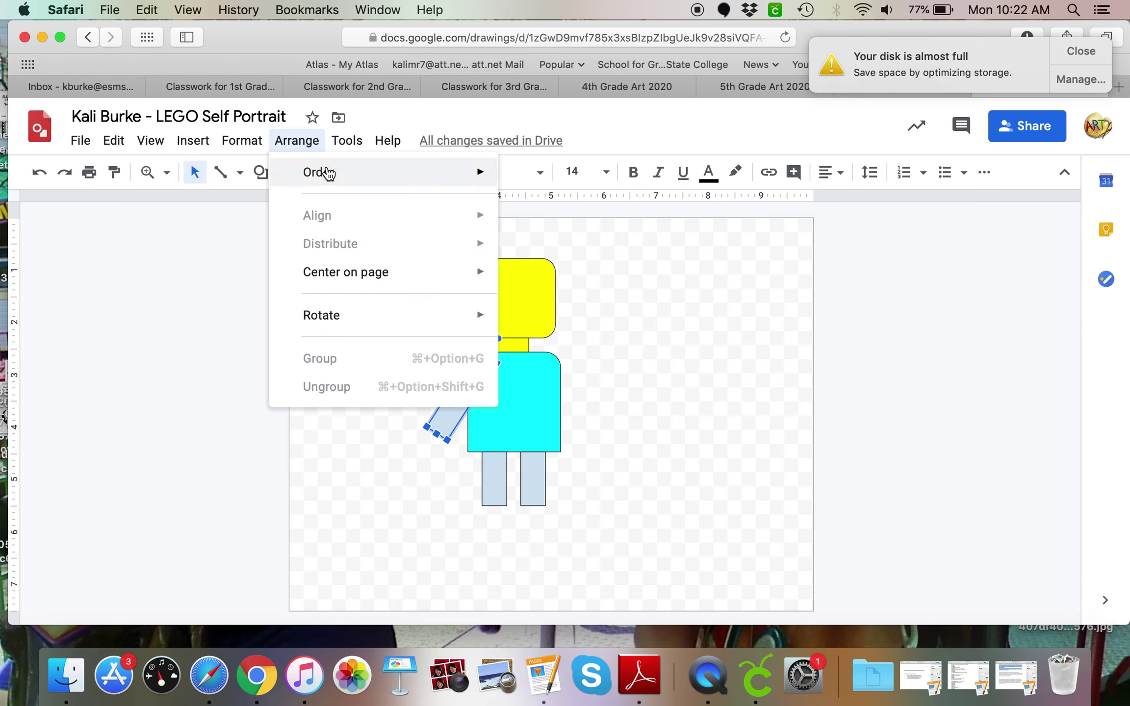
pyautogui.moveTo(322, 172)
pyautogui.click(564, 261)
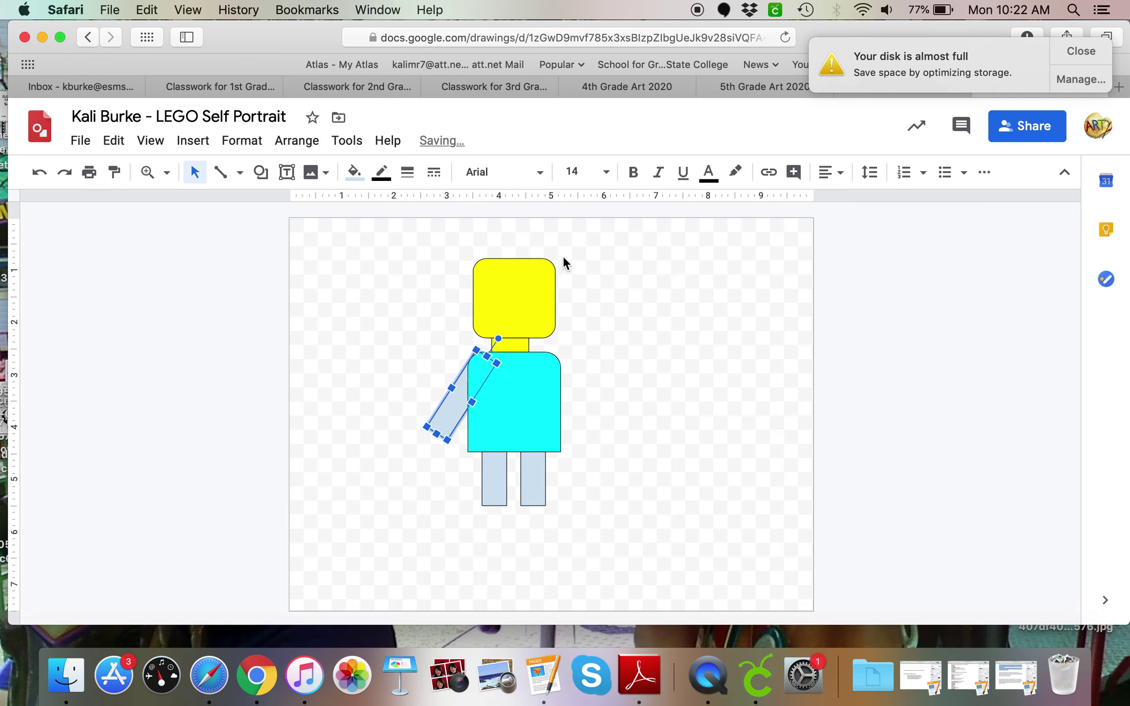
pyautogui.click(597, 302)
pyautogui.click(464, 377)
pyautogui.click(634, 381)
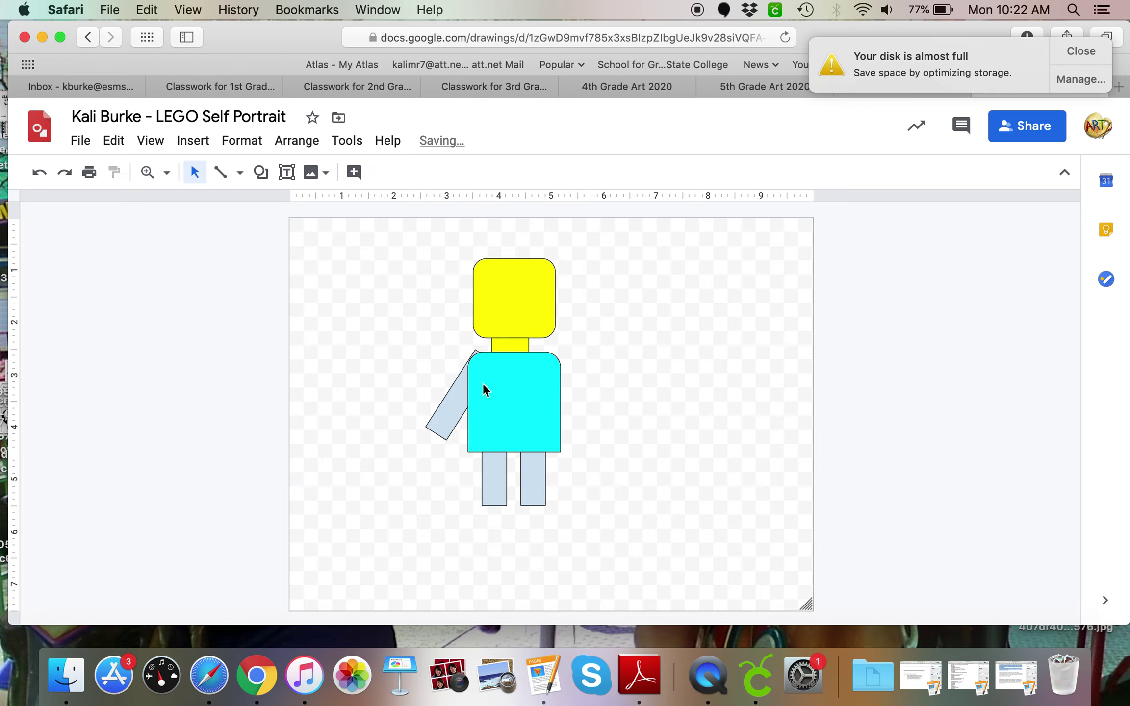
pyautogui.moveTo(461, 394); pyautogui.dragTo(643, 401)
pyautogui.click(724, 373)
# Step: Angle the copied arm the opposite way at the right shoulder, behind the torso
pyautogui.click(706, 377)
pyautogui.moveTo(679, 349); pyautogui.dragTo(580, 341)
pyautogui.moveTo(631, 404); pyautogui.dragTo(564, 396)
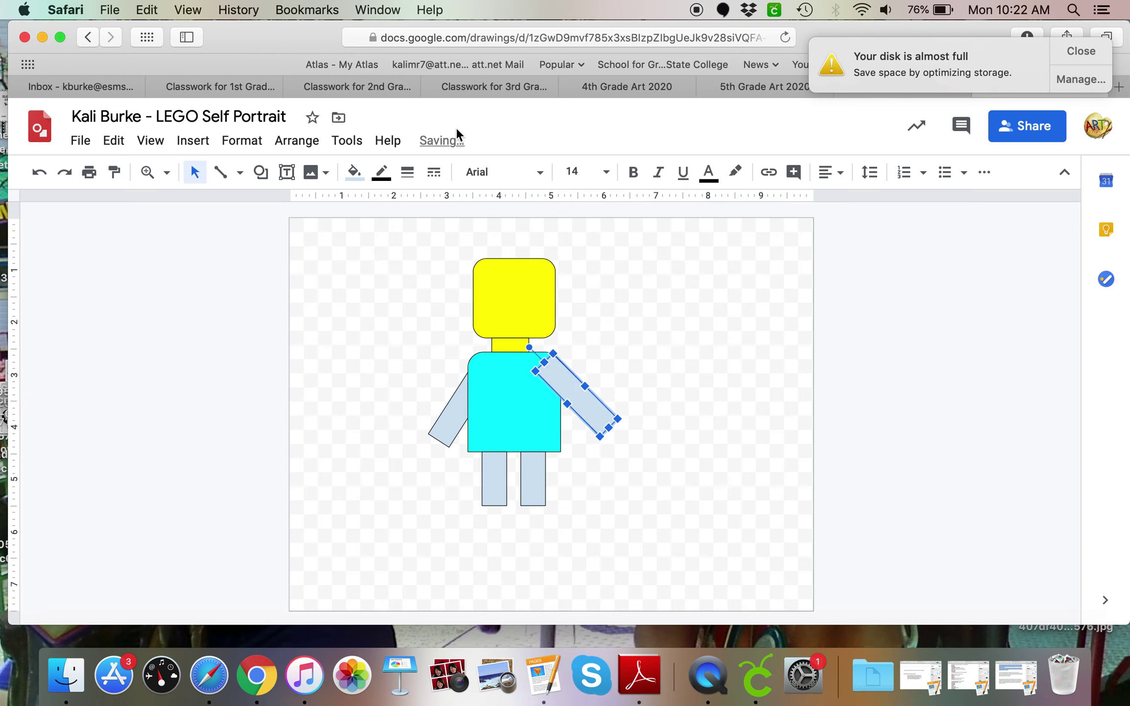
pyautogui.click(297, 140)
pyautogui.moveTo(342, 189)
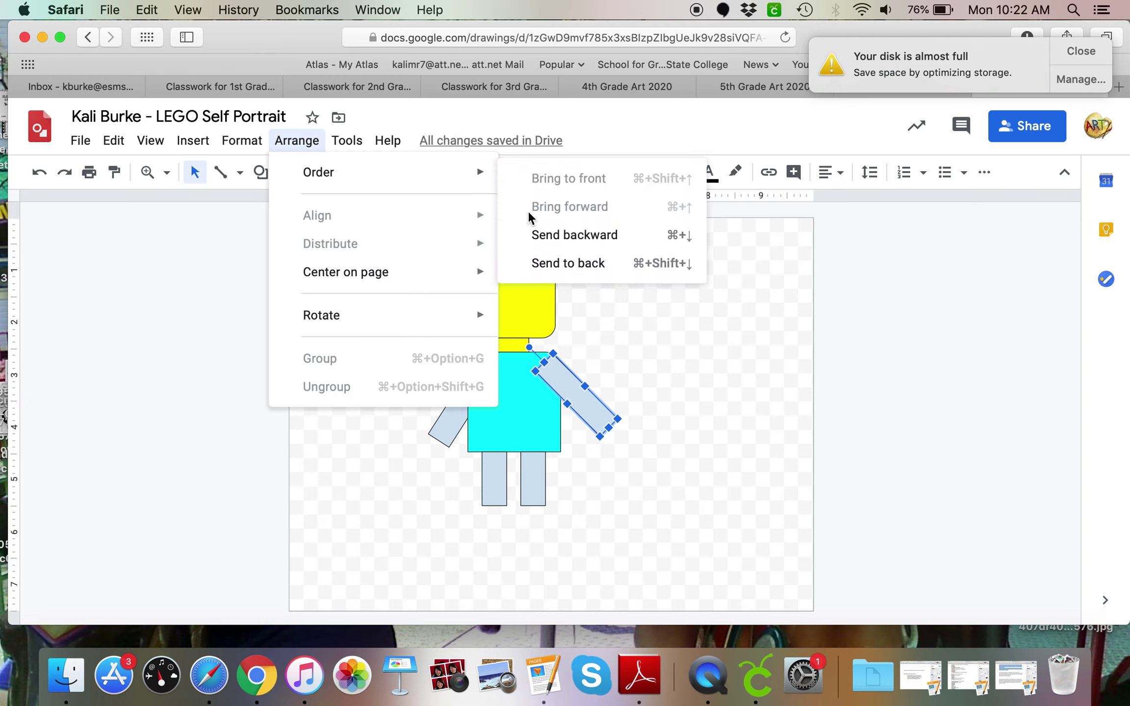
pyautogui.click(564, 259)
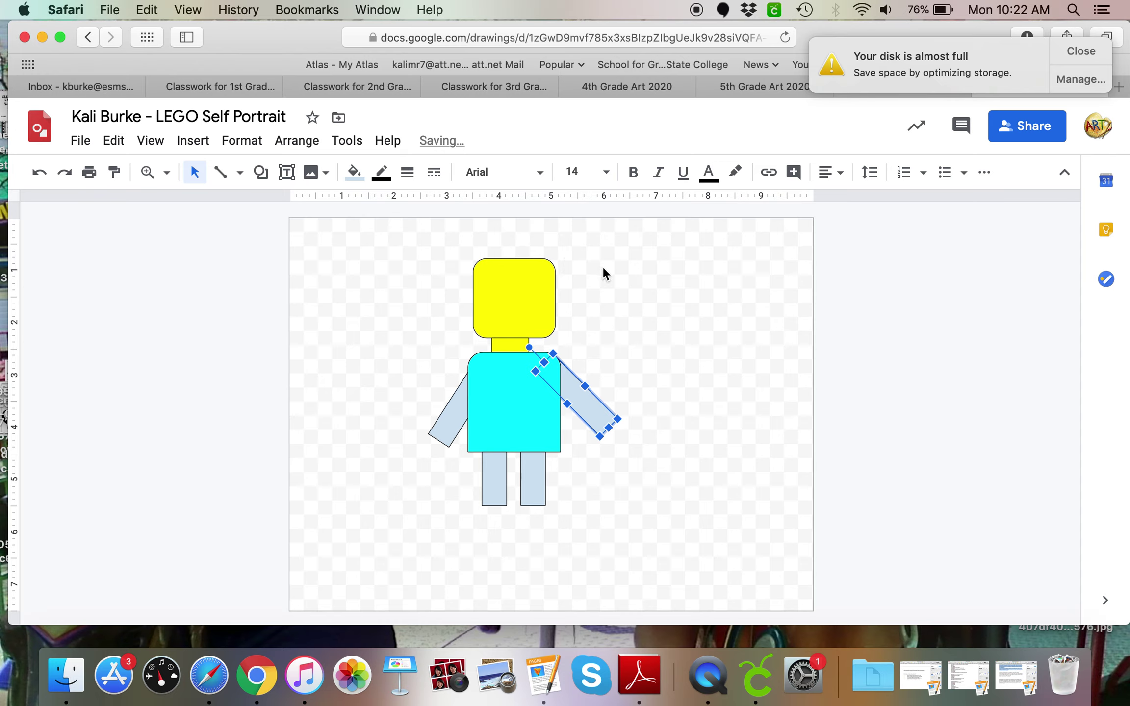
# Step: Fill the left and right arms cyan and dismiss the disk-space notification
pyautogui.click(731, 342)
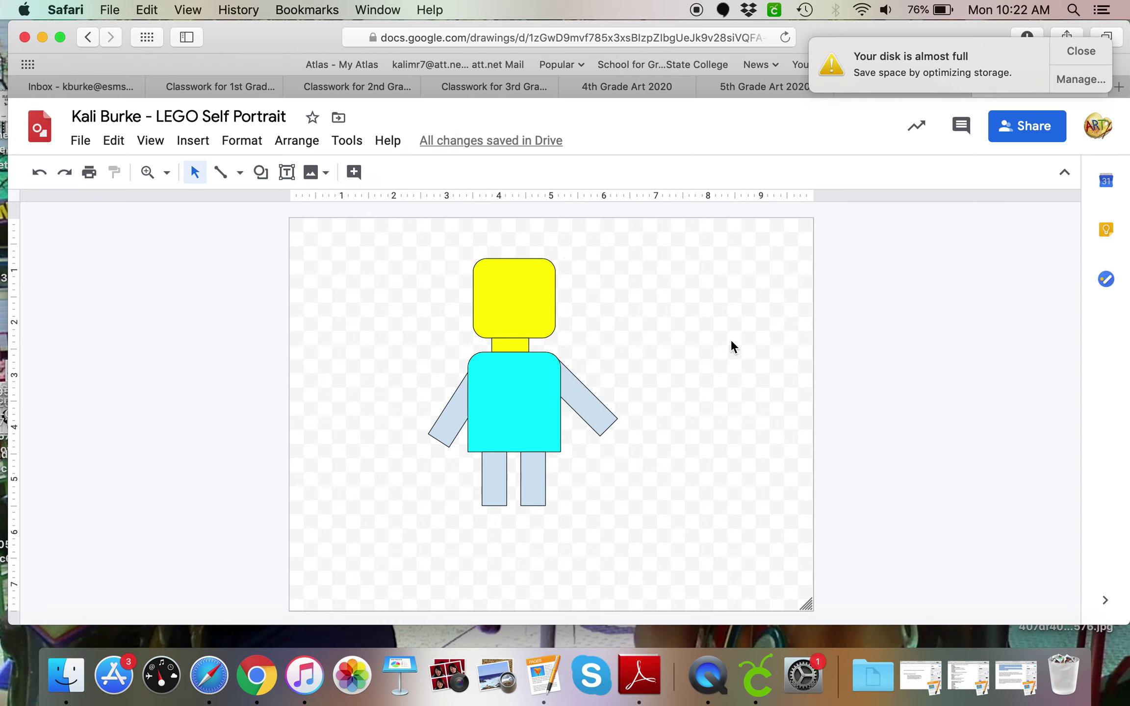
pyautogui.click(445, 411)
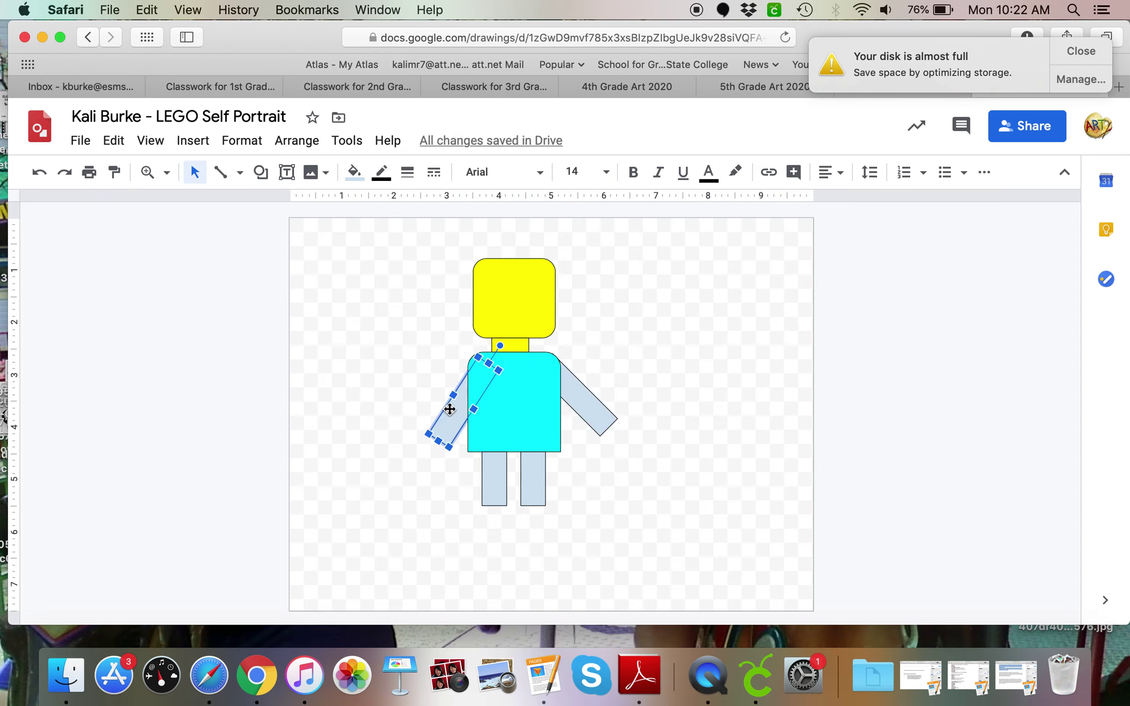
pyautogui.click(353, 174)
pyautogui.click(458, 285)
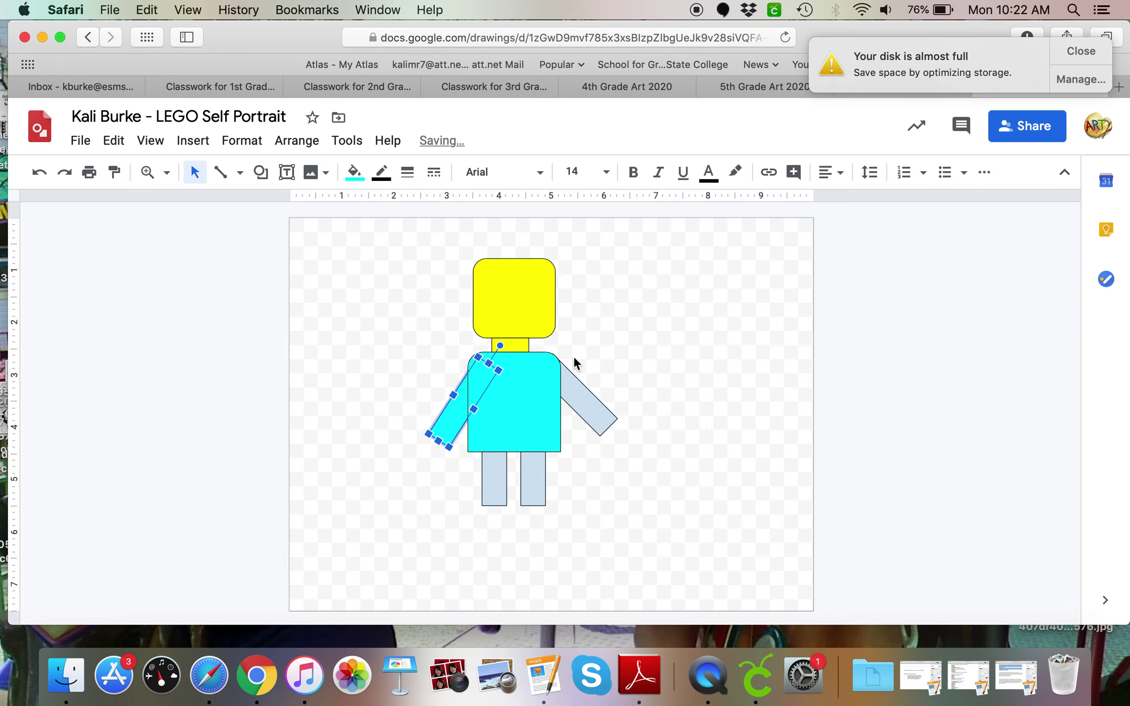
pyautogui.click(580, 386)
pyautogui.click(353, 172)
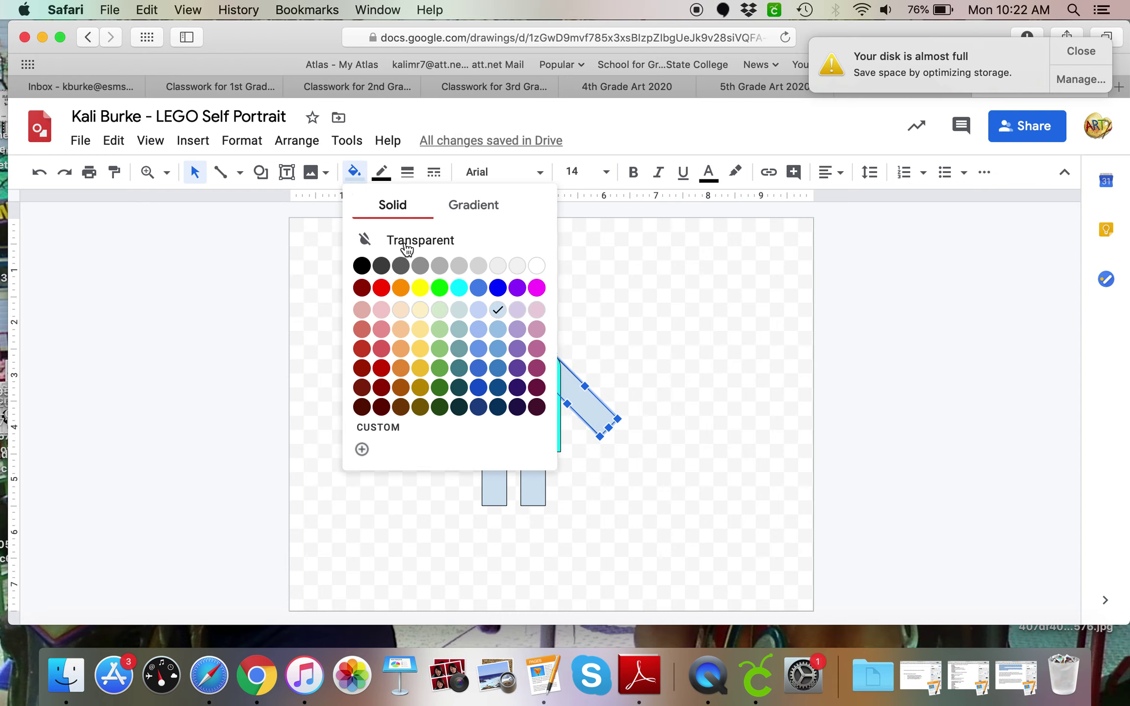
pyautogui.click(459, 289)
pyautogui.click(743, 387)
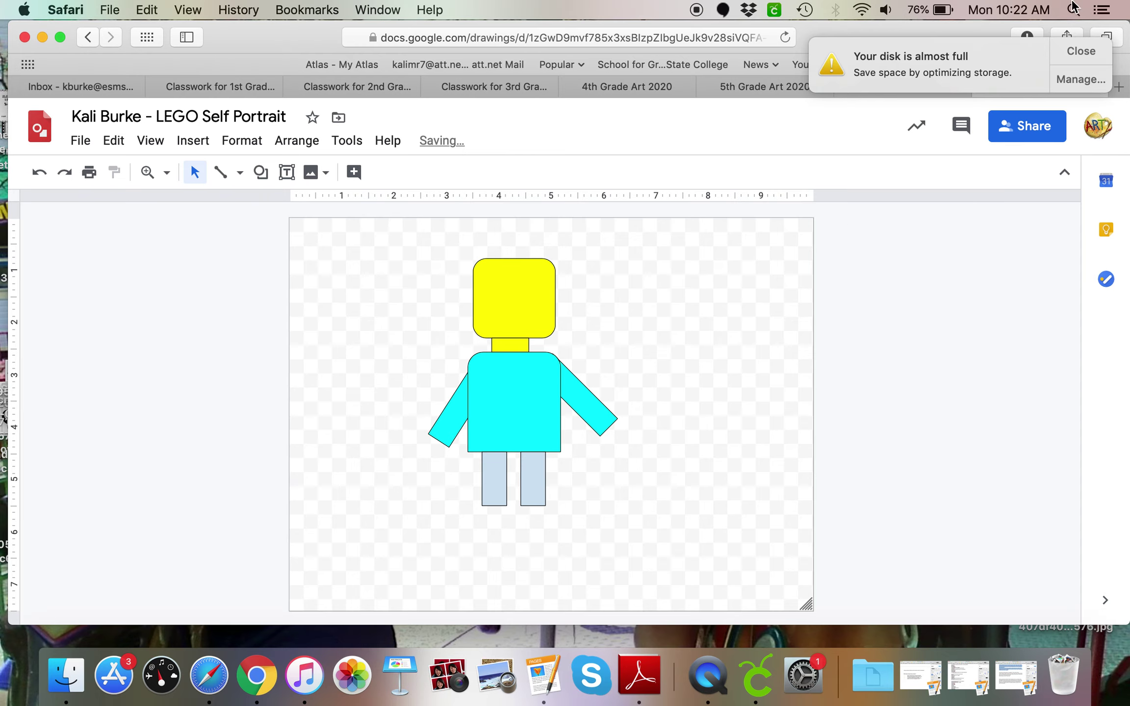
pyautogui.click(1081, 51)
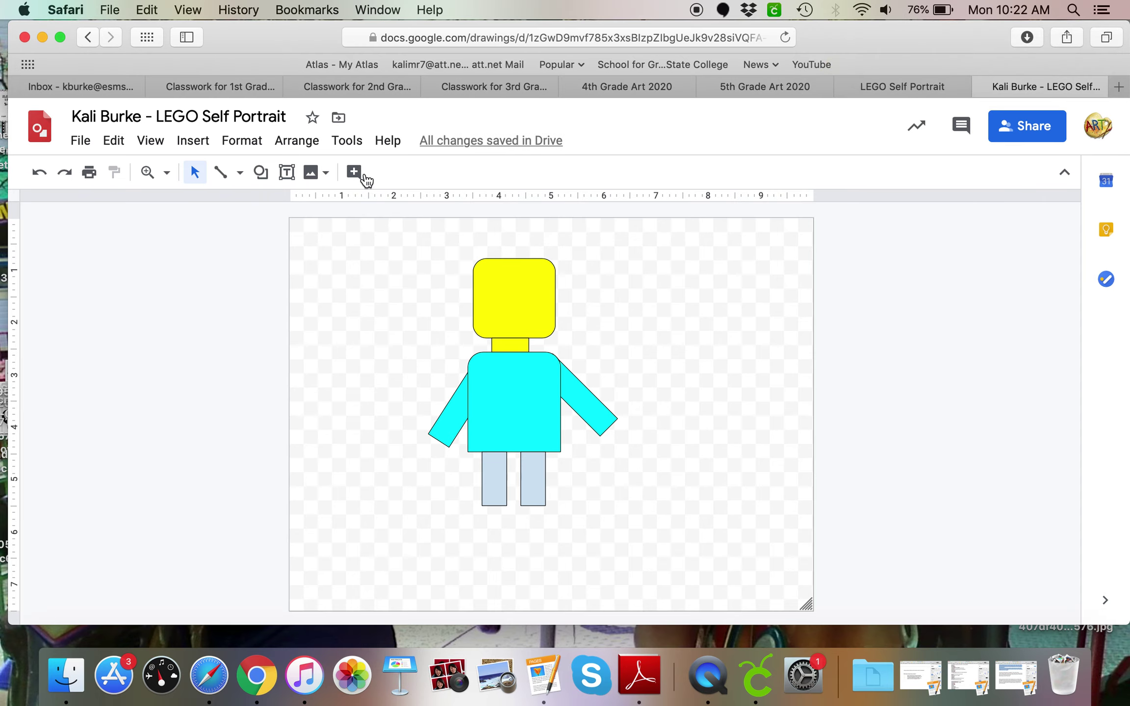
# Step: Draw small blue oval eyes and place two side by side on the yellow head
pyautogui.click(260, 171)
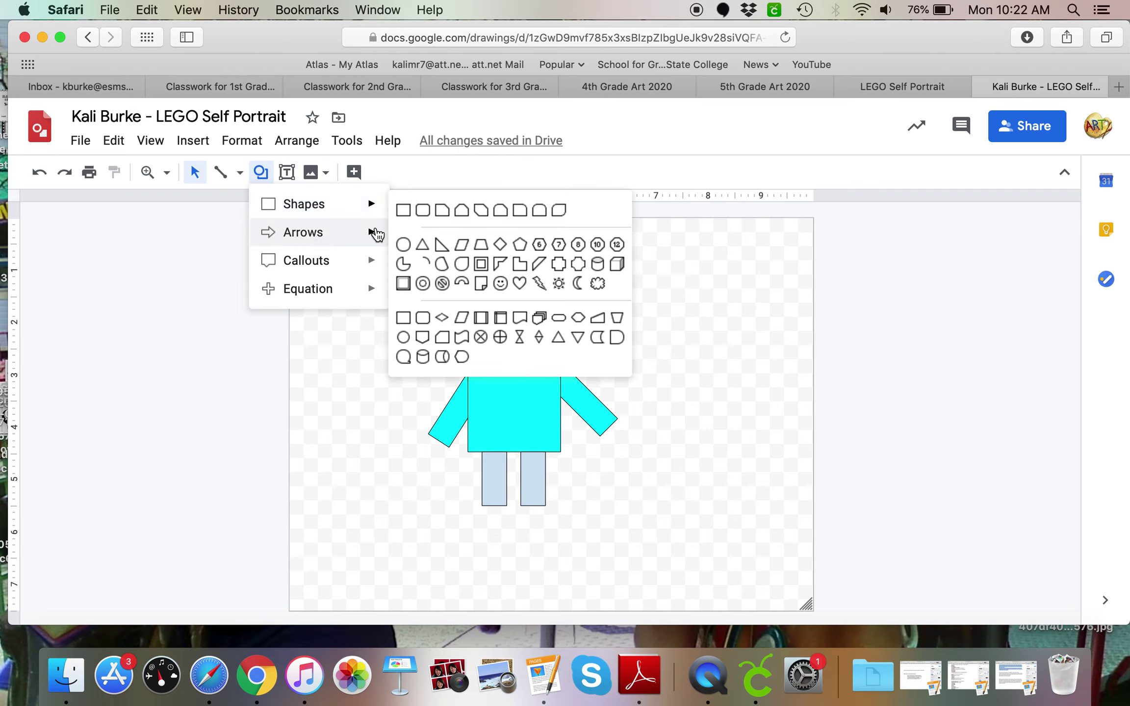
pyautogui.moveTo(361, 207)
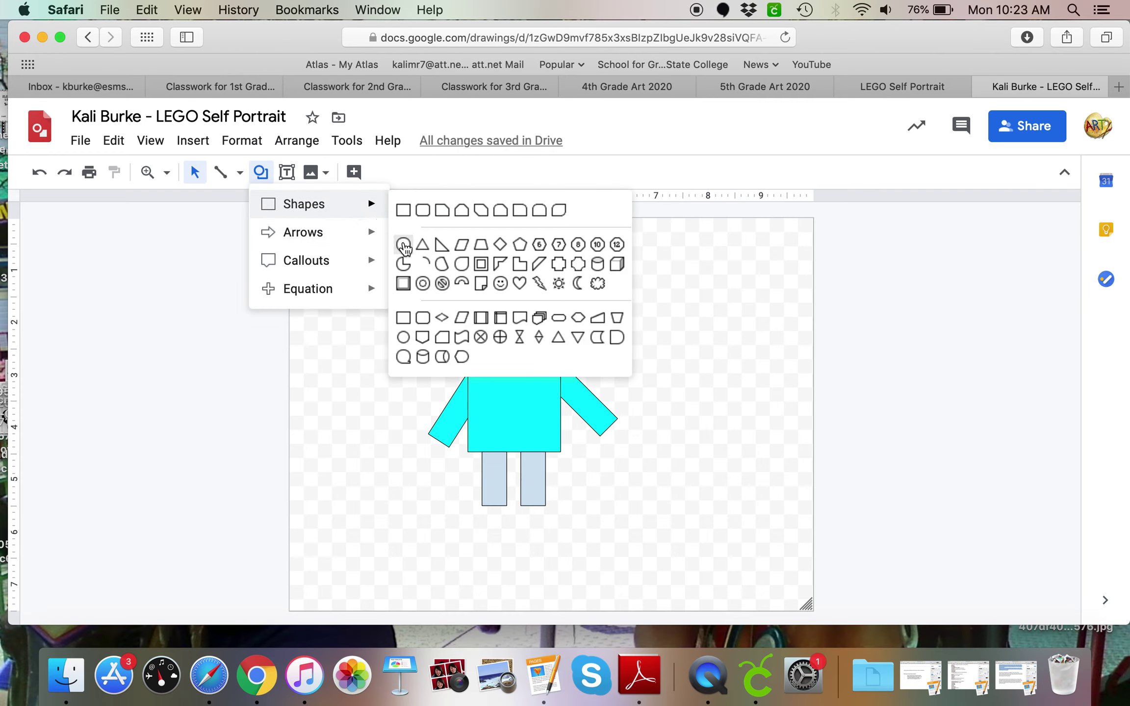
pyautogui.click(403, 246)
pyautogui.moveTo(348, 275); pyautogui.dragTo(361, 292)
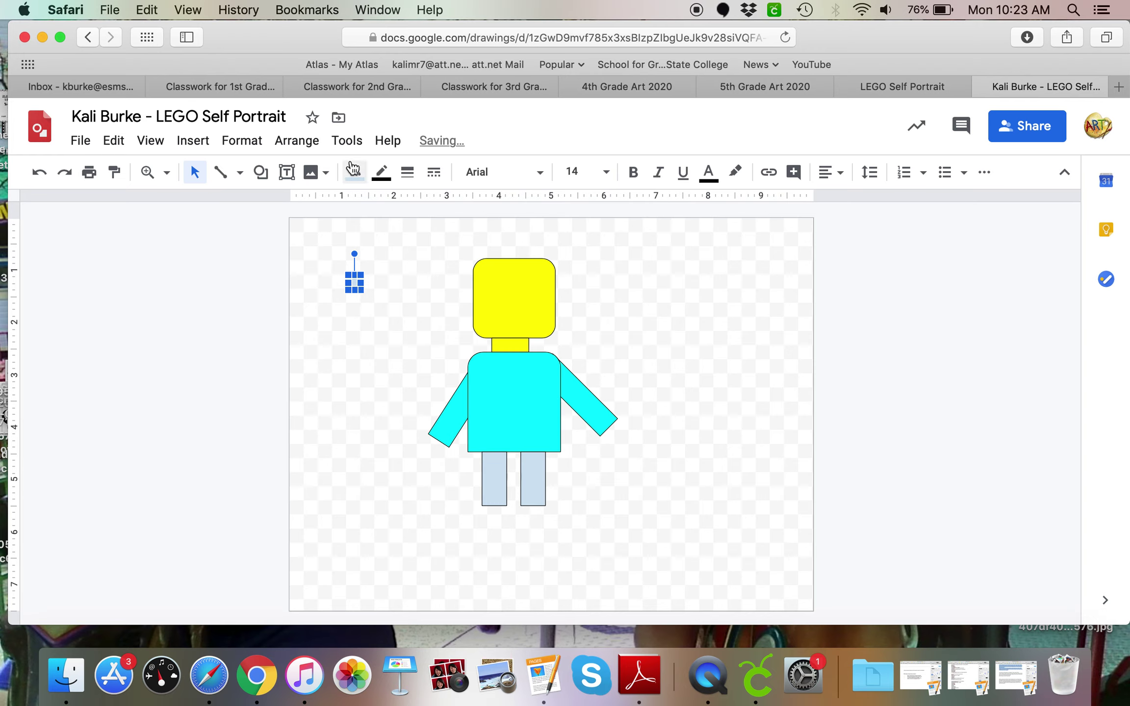
pyautogui.click(354, 172)
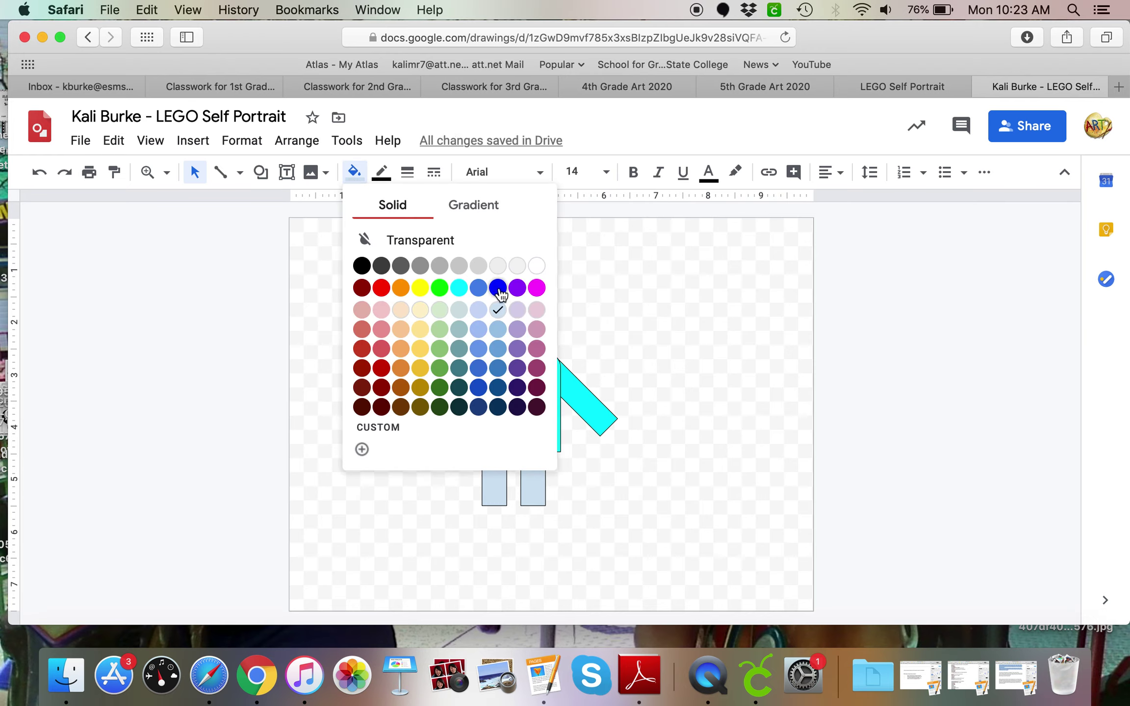
pyautogui.click(497, 288)
pyautogui.click(431, 360)
pyautogui.moveTo(355, 283); pyautogui.dragTo(528, 293)
pyautogui.click(669, 294)
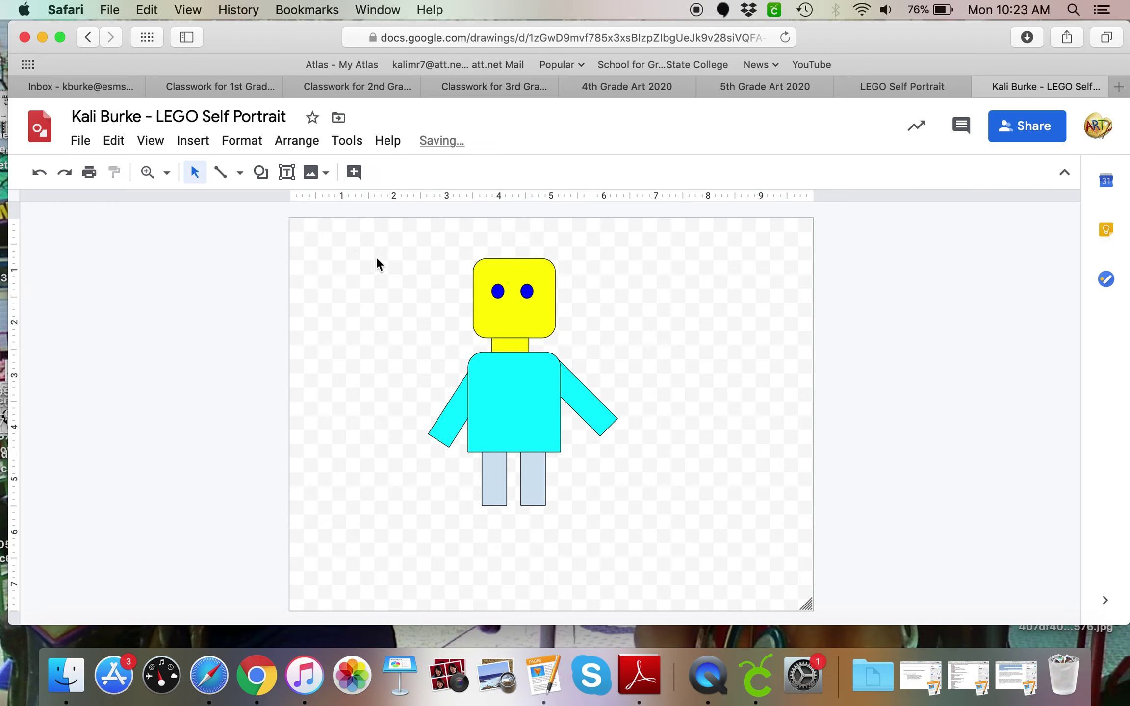
pyautogui.click(218, 177)
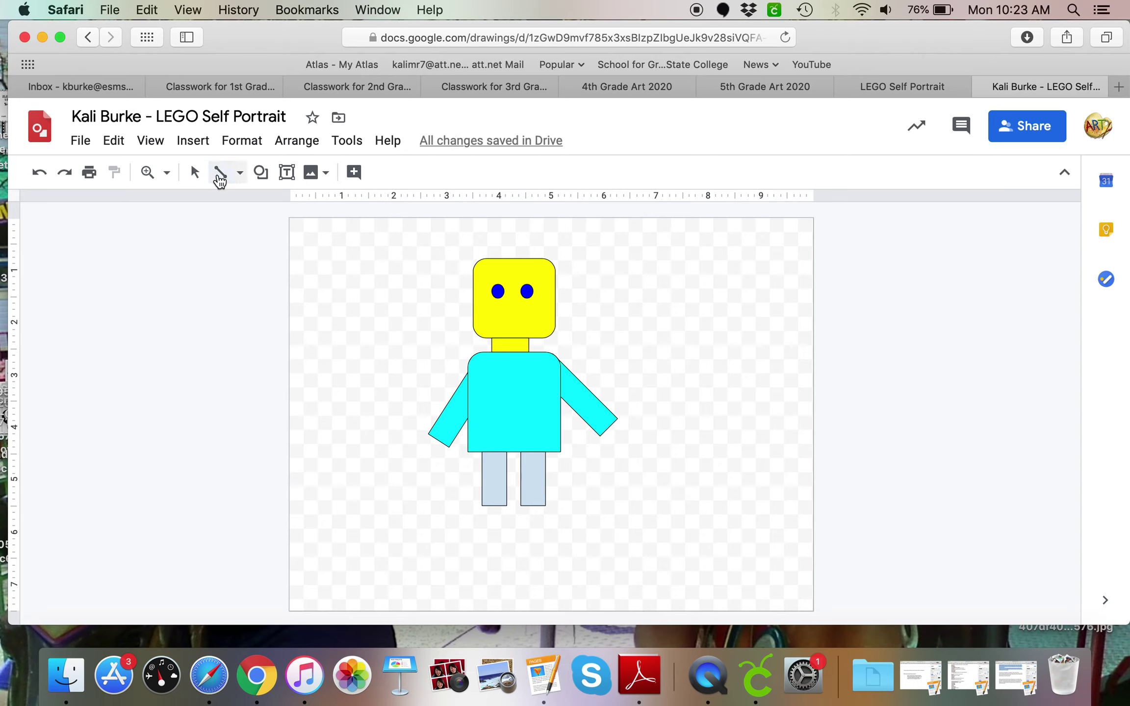
# Step: Draw short eyelash lines from the tops of the left and right blue eyes
pyautogui.click(488, 279)
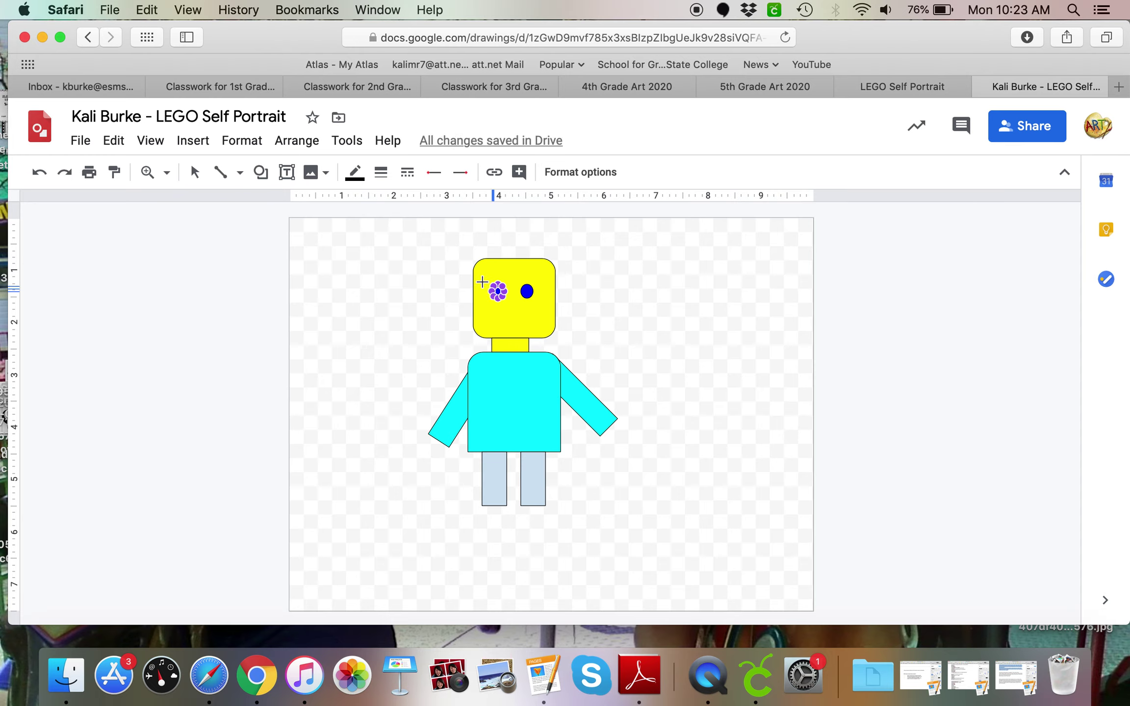
pyautogui.moveTo(482, 282); pyautogui.dragTo(480, 281)
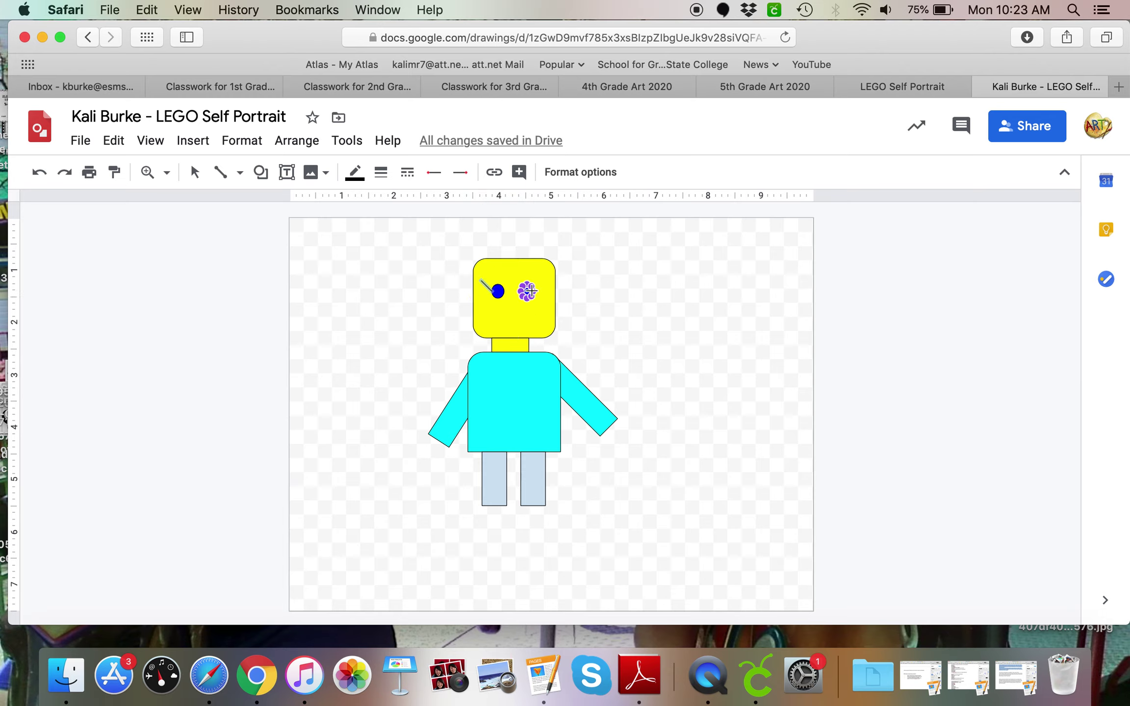
pyautogui.moveTo(541, 286); pyautogui.dragTo(544, 280)
pyautogui.moveTo(534, 289)
pyautogui.mouseDown()
pyautogui.moveTo(545, 278)
pyautogui.moveTo(497, 284)
pyautogui.moveTo(529, 291)
pyautogui.mouseUp()
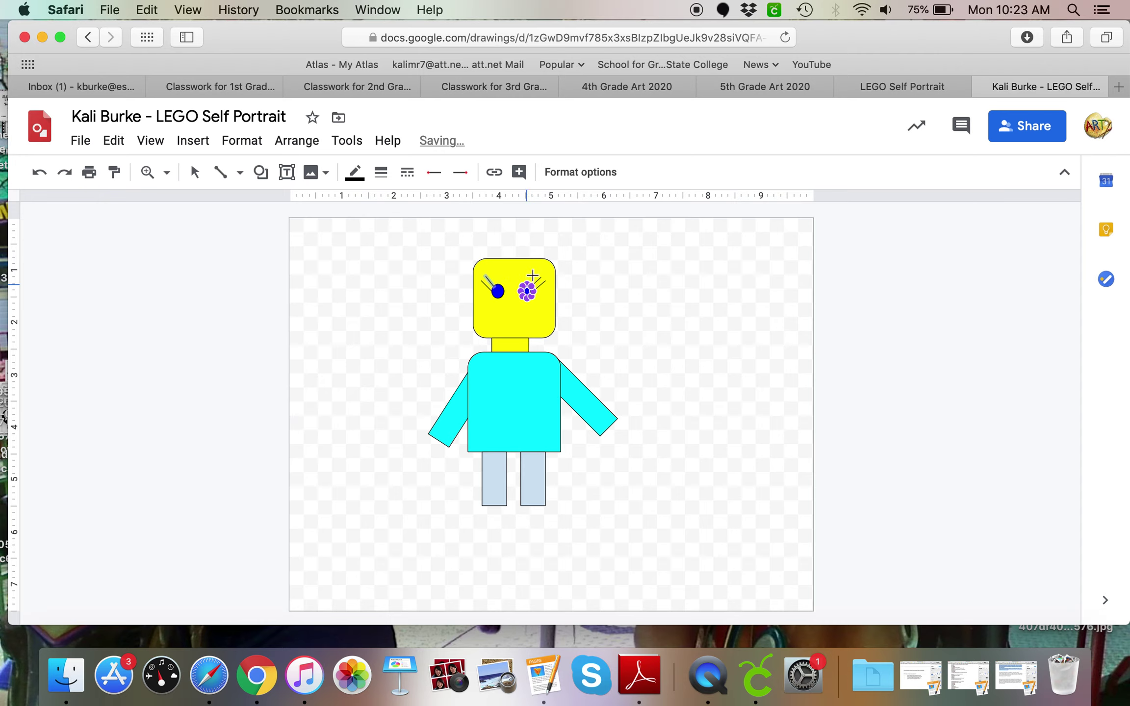
pyautogui.click(534, 279)
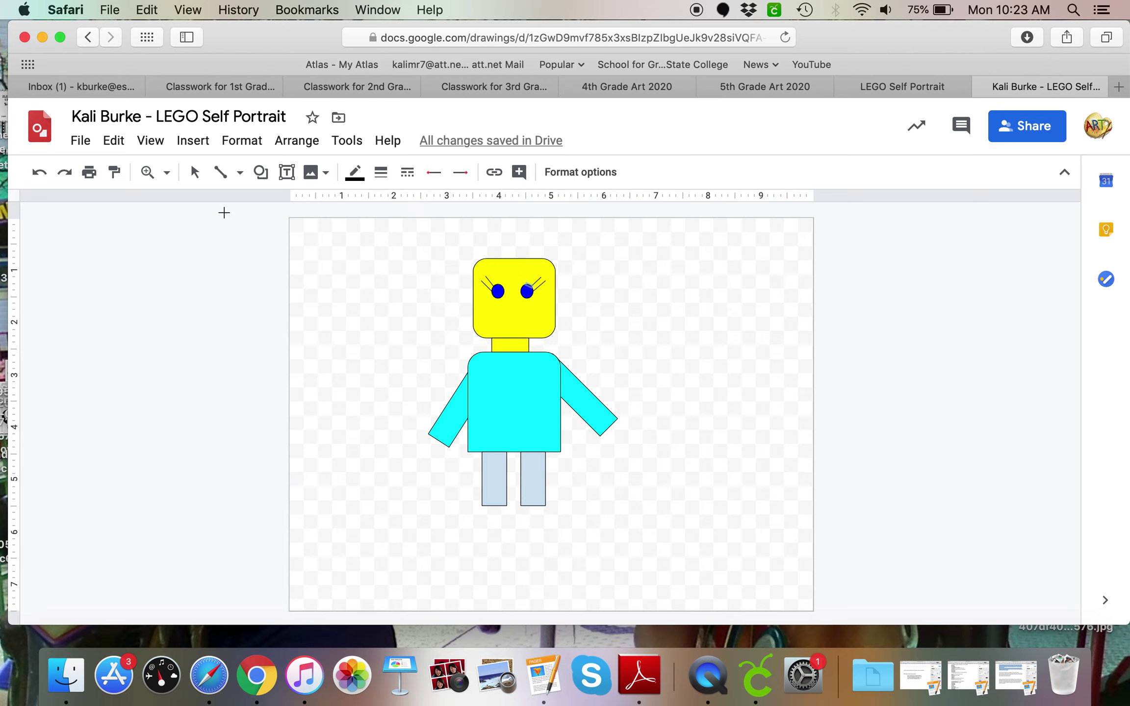
pyautogui.click(197, 174)
pyautogui.click(413, 372)
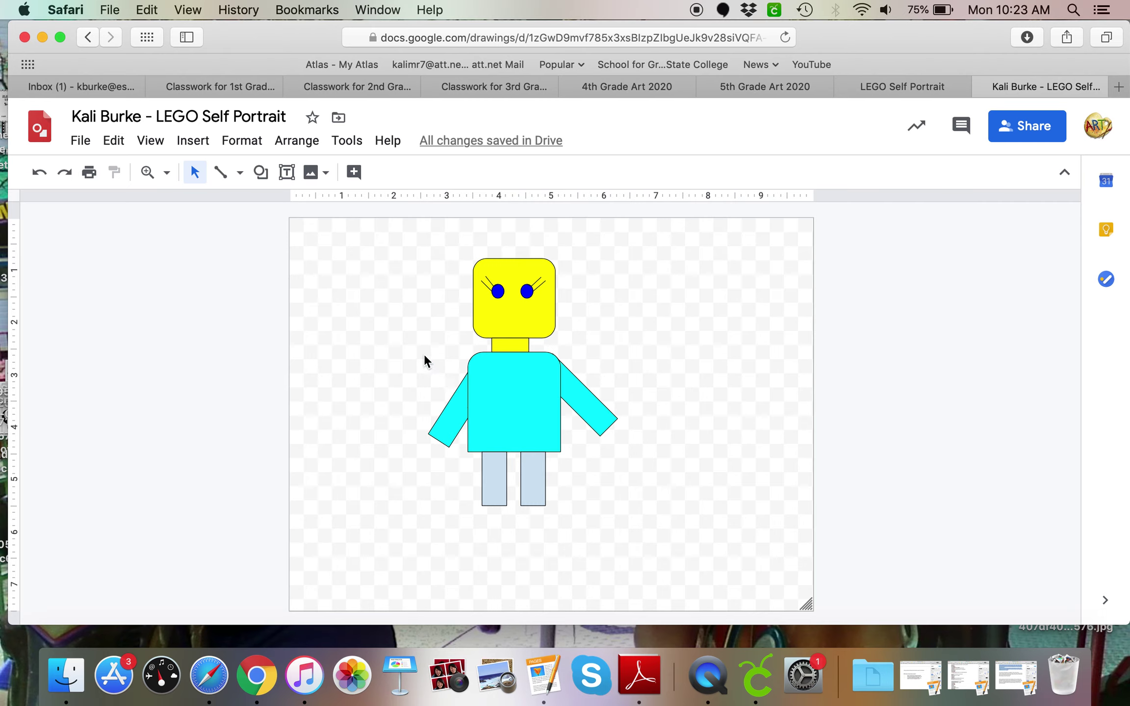
pyautogui.click(268, 177)
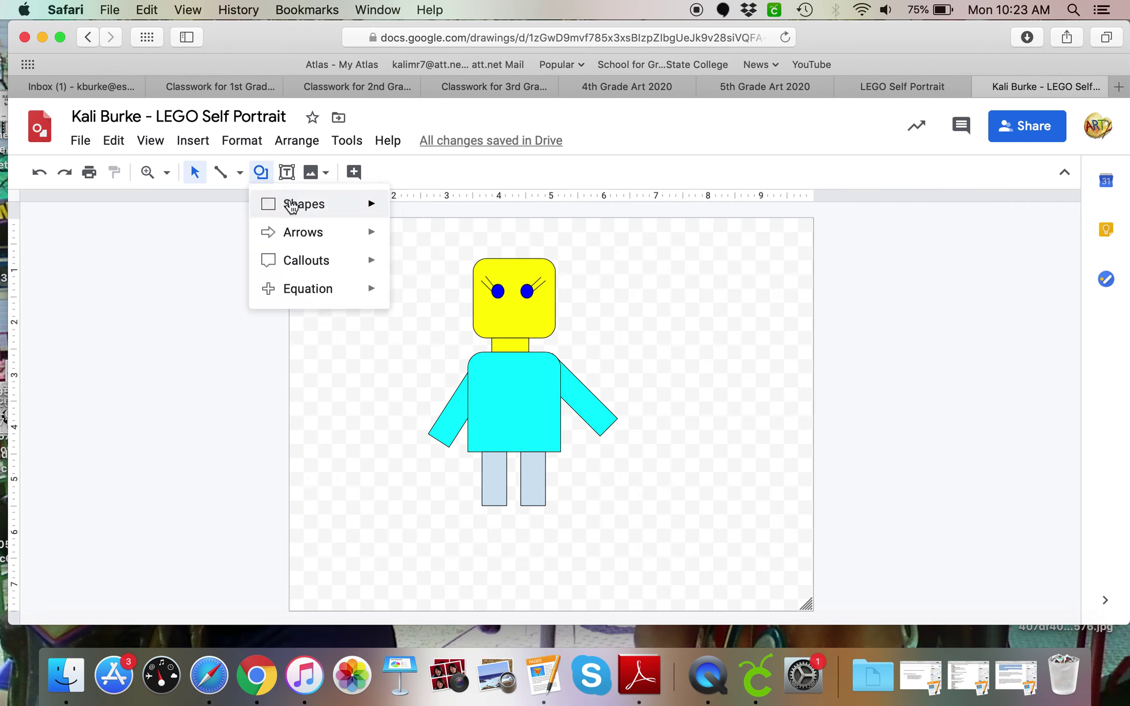
pyautogui.moveTo(304, 203)
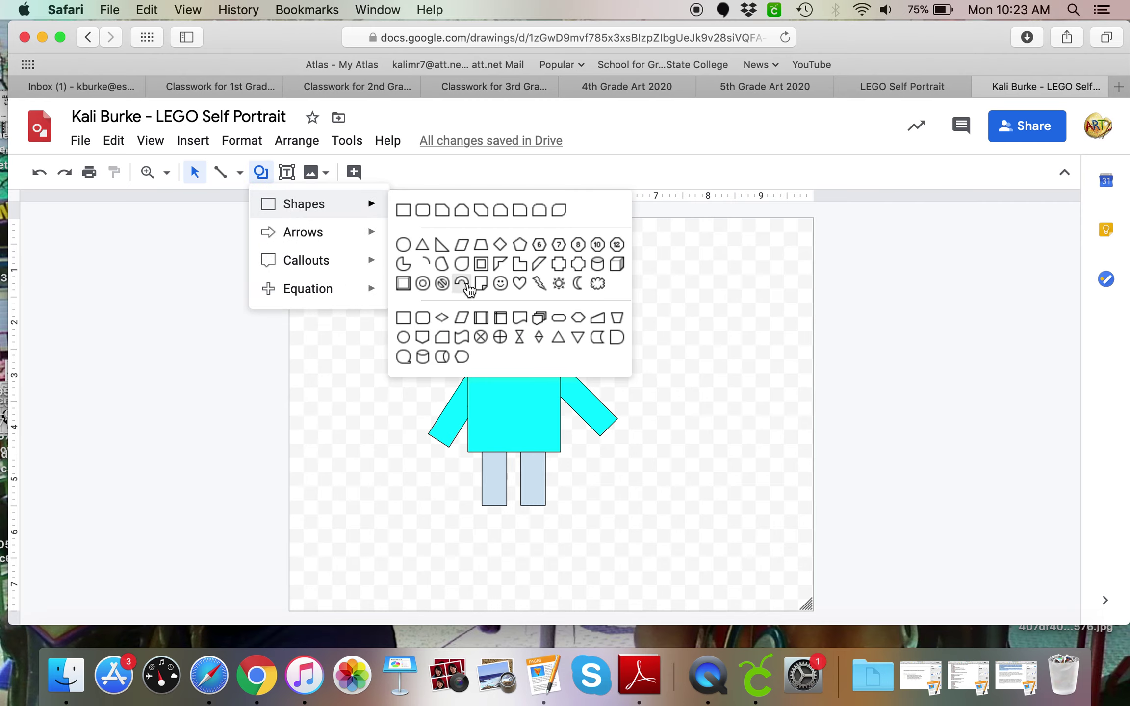
pyautogui.click(462, 283)
pyautogui.moveTo(294, 368); pyautogui.dragTo(344, 397)
pyautogui.moveTo(319, 342); pyautogui.dragTo(315, 436)
pyautogui.moveTo(311, 379); pyautogui.dragTo(505, 312)
pyautogui.click(353, 172)
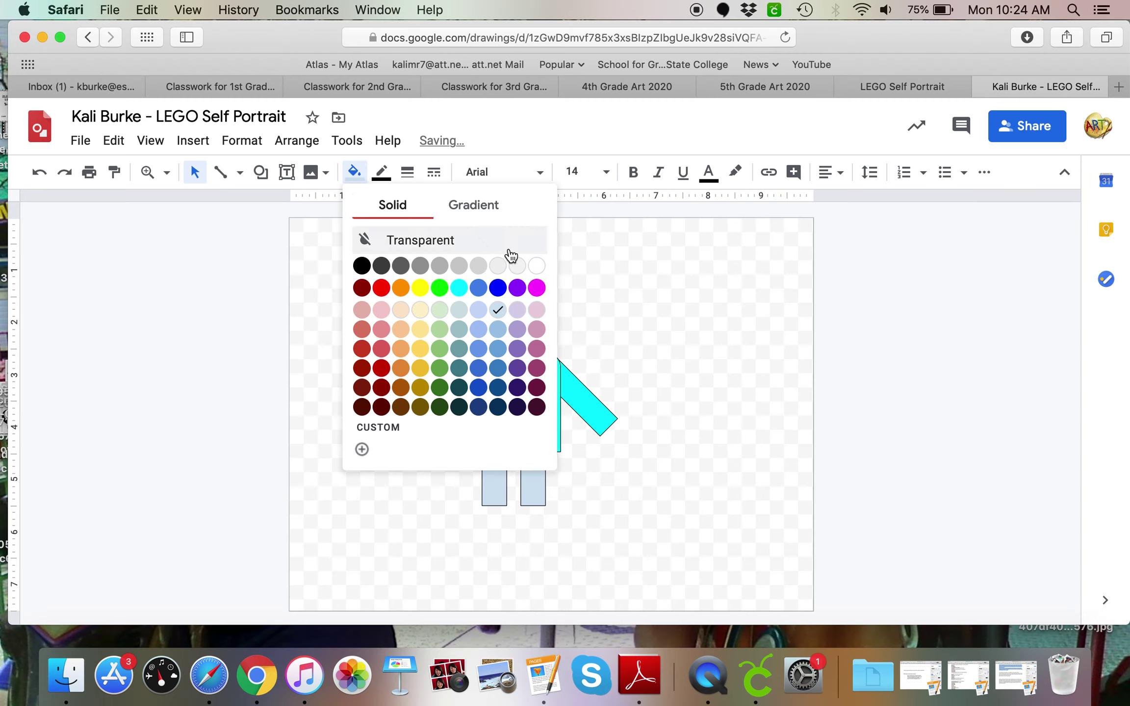
pyautogui.click(538, 326)
pyautogui.click(346, 419)
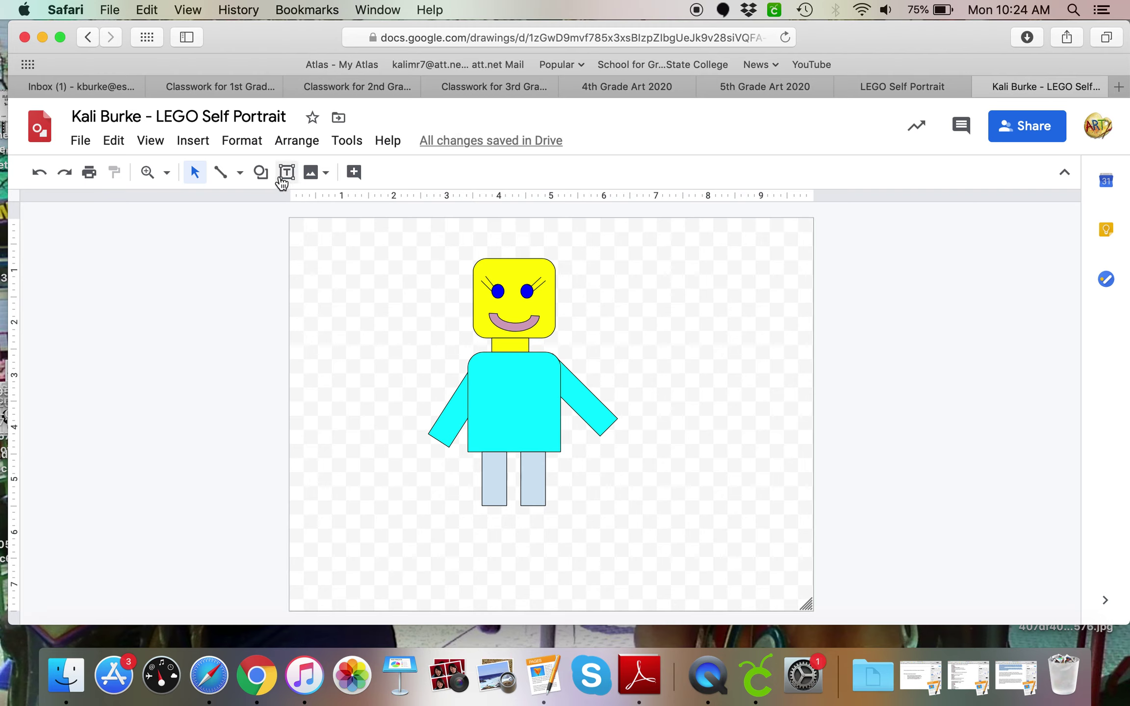
# Step: Draw a tall dark red cloud-shaped hair strand tilted beside the head's left side
pyautogui.click(261, 173)
pyautogui.moveTo(294, 203)
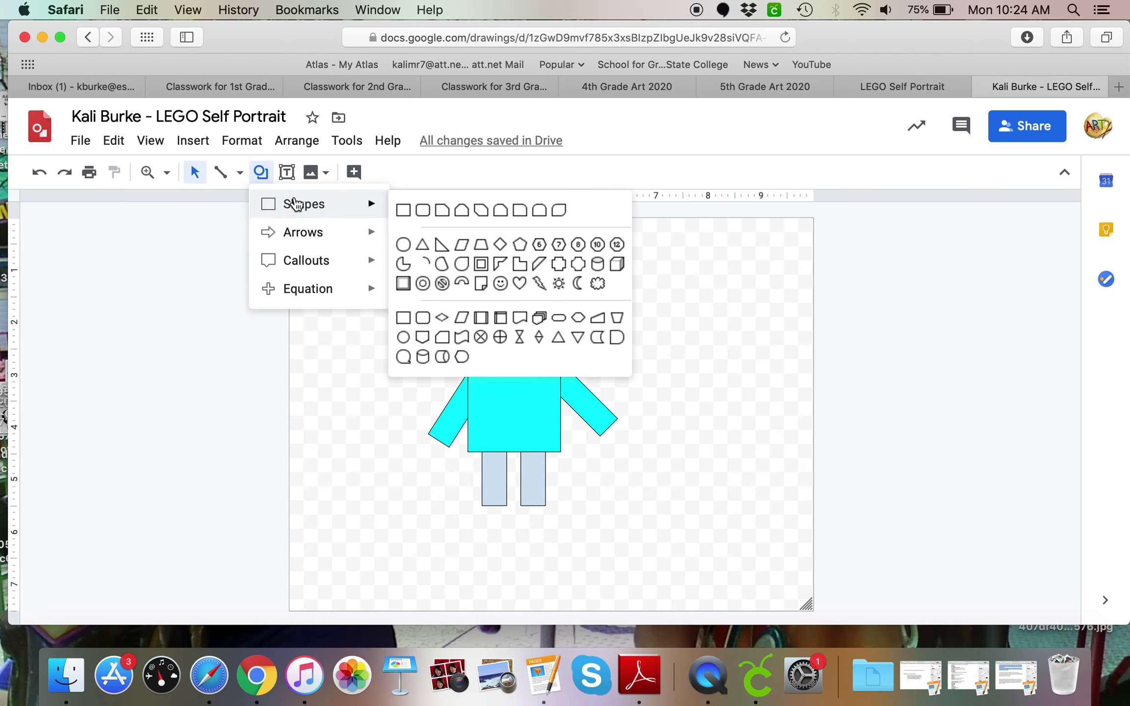
pyautogui.click(541, 288)
pyautogui.moveTo(384, 273); pyautogui.dragTo(369, 391)
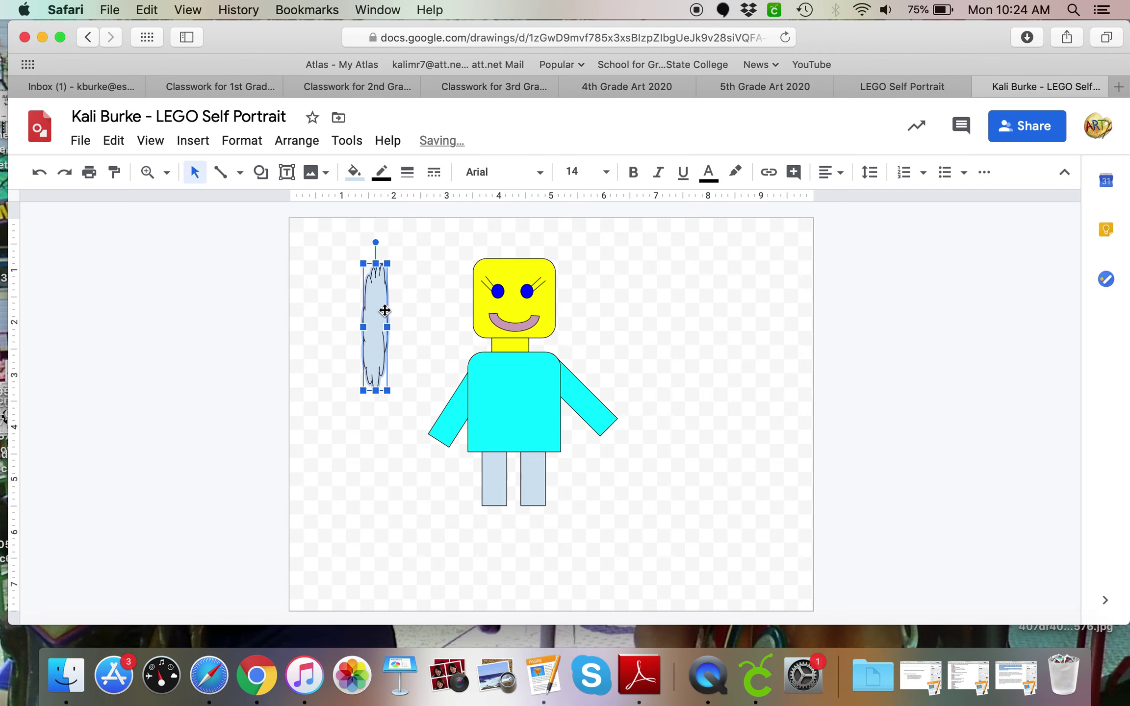
pyautogui.moveTo(385, 303); pyautogui.dragTo(471, 293)
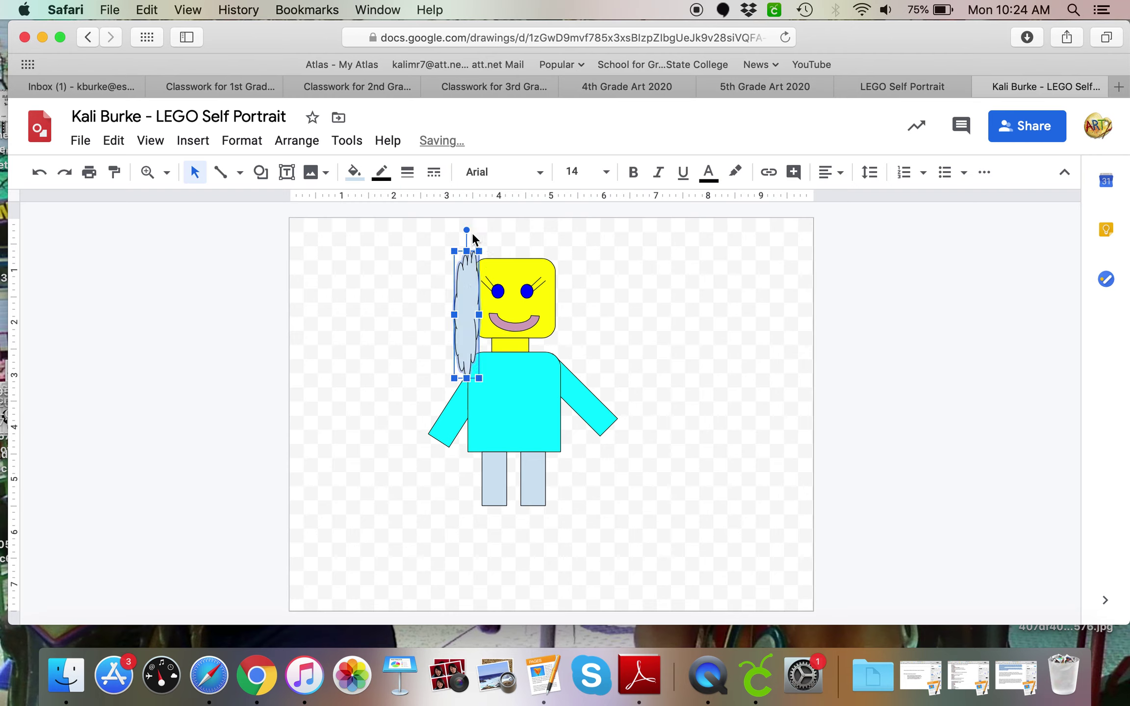
pyautogui.moveTo(467, 229); pyautogui.dragTo(483, 232)
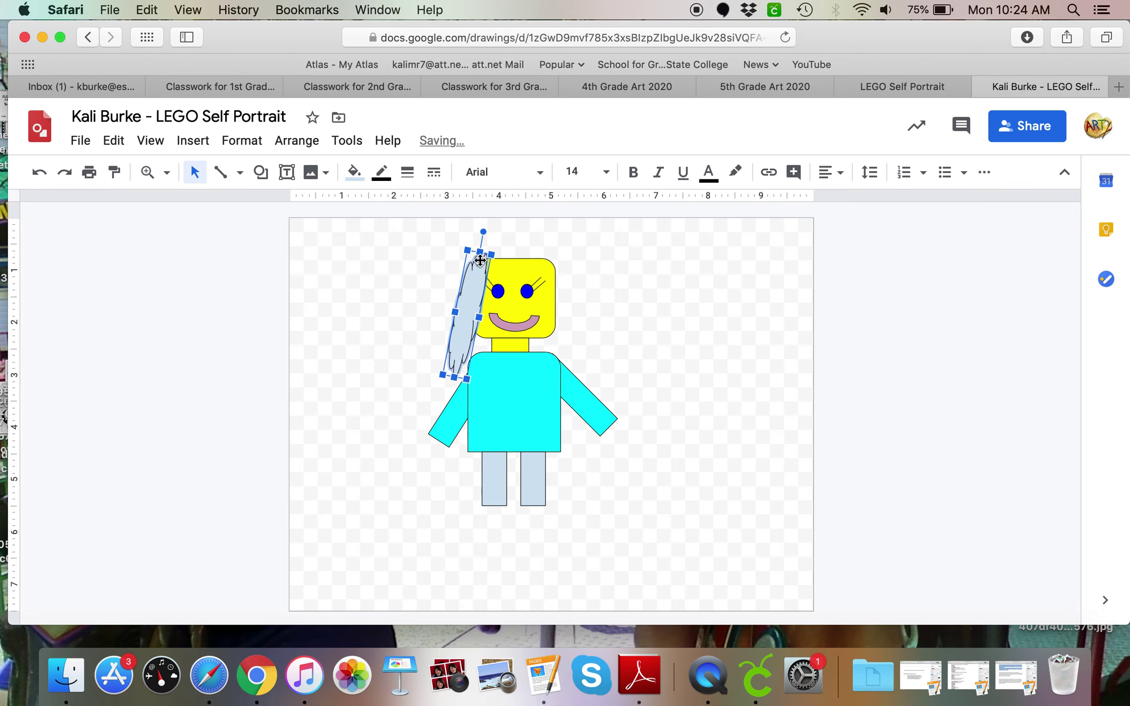
pyautogui.click(353, 171)
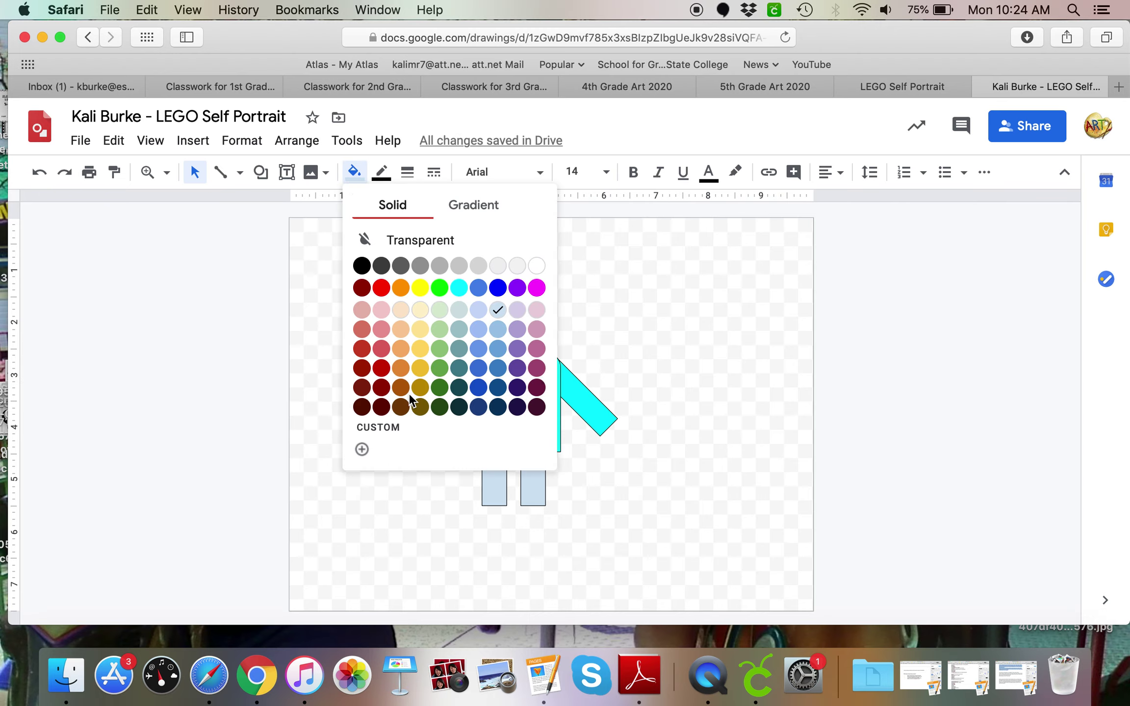
pyautogui.click(382, 389)
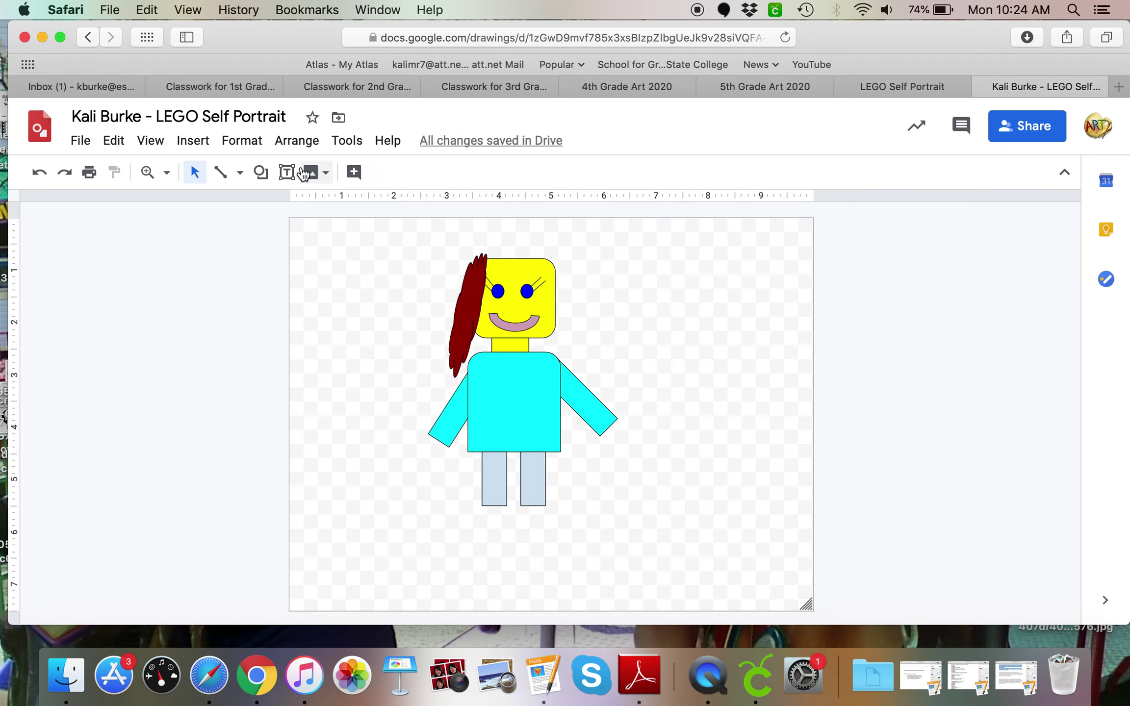
# Step: Add a dark red cloud hair piece across the top of the head
pyautogui.click(261, 172)
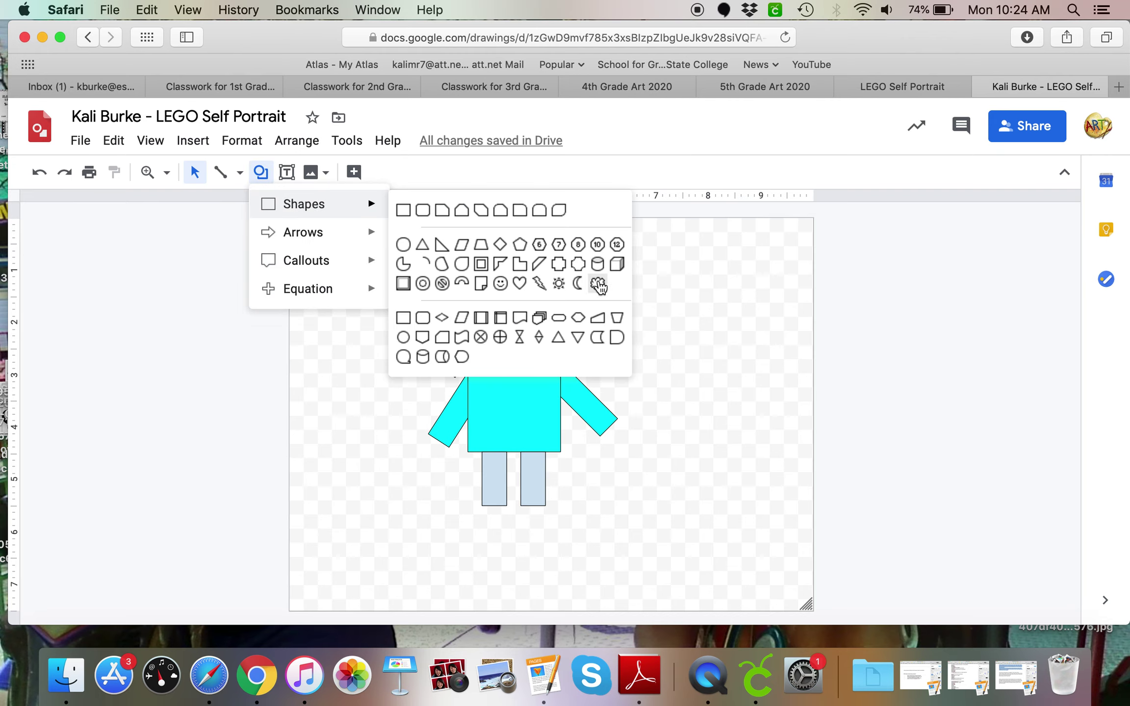
pyautogui.click(598, 285)
pyautogui.moveTo(390, 272)
pyautogui.mouseDown()
pyautogui.moveTo(433, 298)
pyautogui.moveTo(551, 287)
pyautogui.moveTo(519, 267)
pyautogui.moveTo(557, 259)
pyautogui.mouseUp()
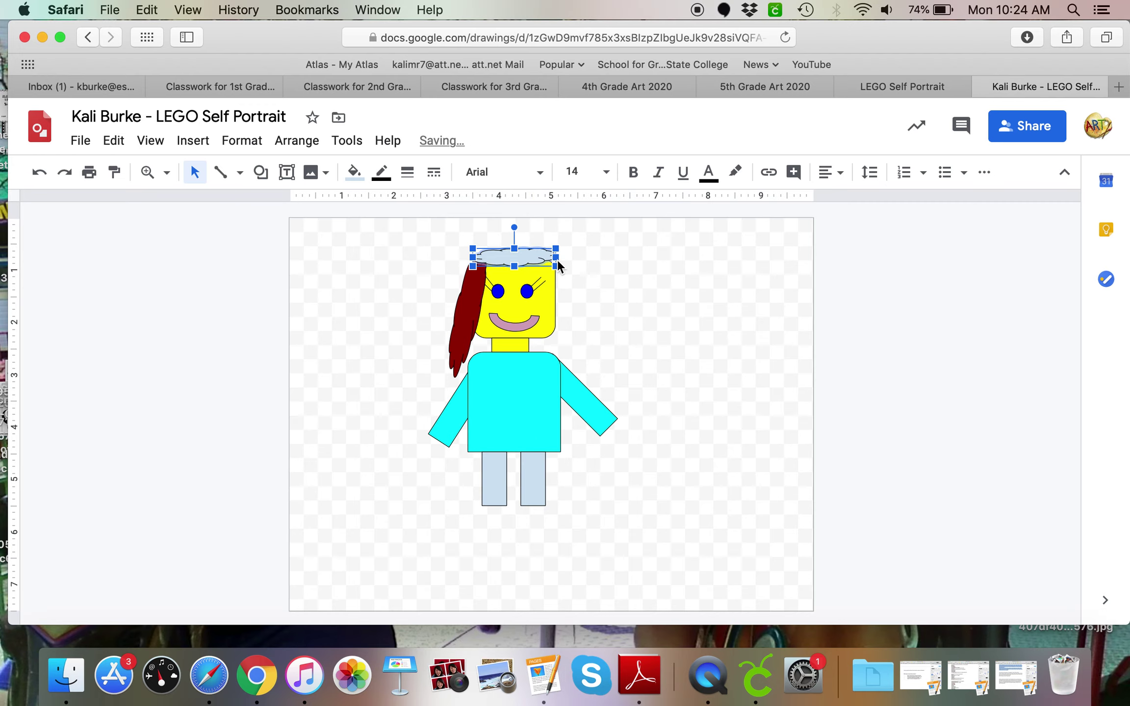
pyautogui.click(355, 172)
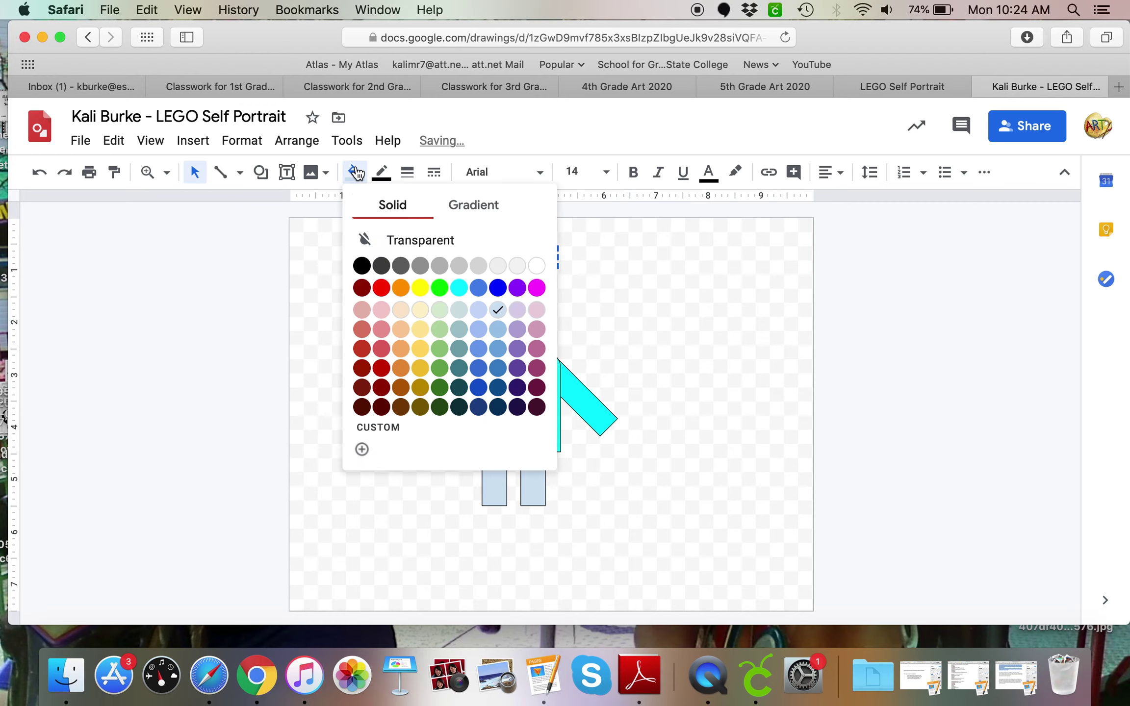
pyautogui.click(381, 388)
pyautogui.click(327, 382)
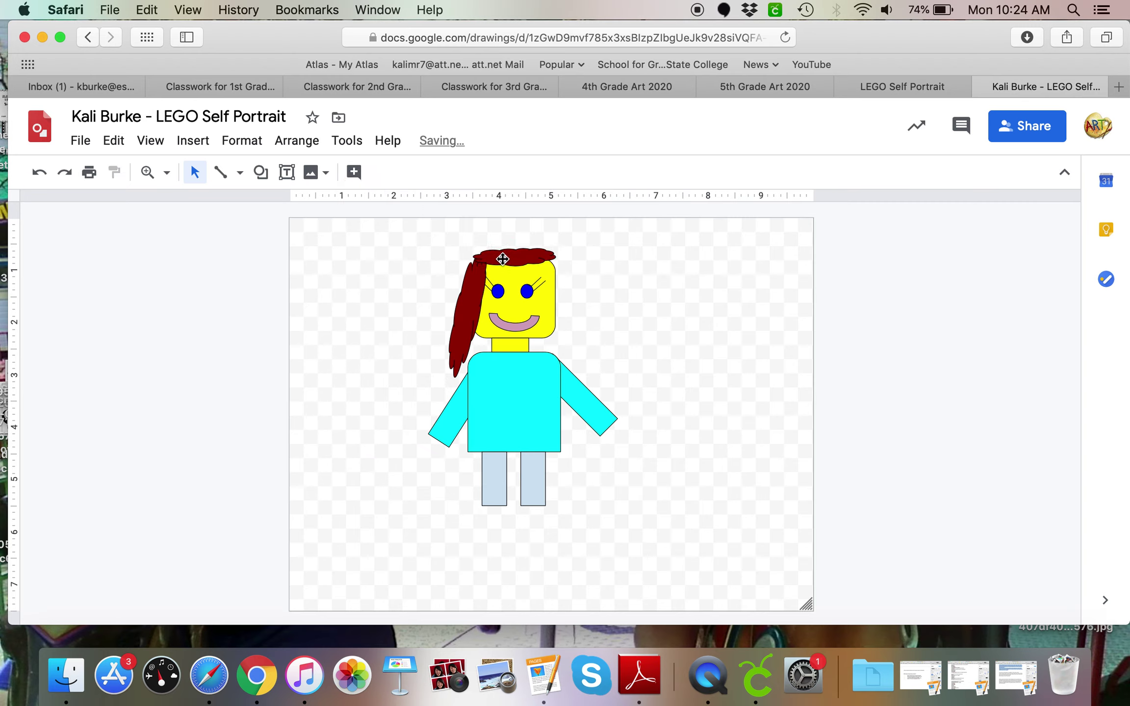
# Step: Add another rotated dark red cloud strand hanging down the left side of the hair
pyautogui.click(260, 172)
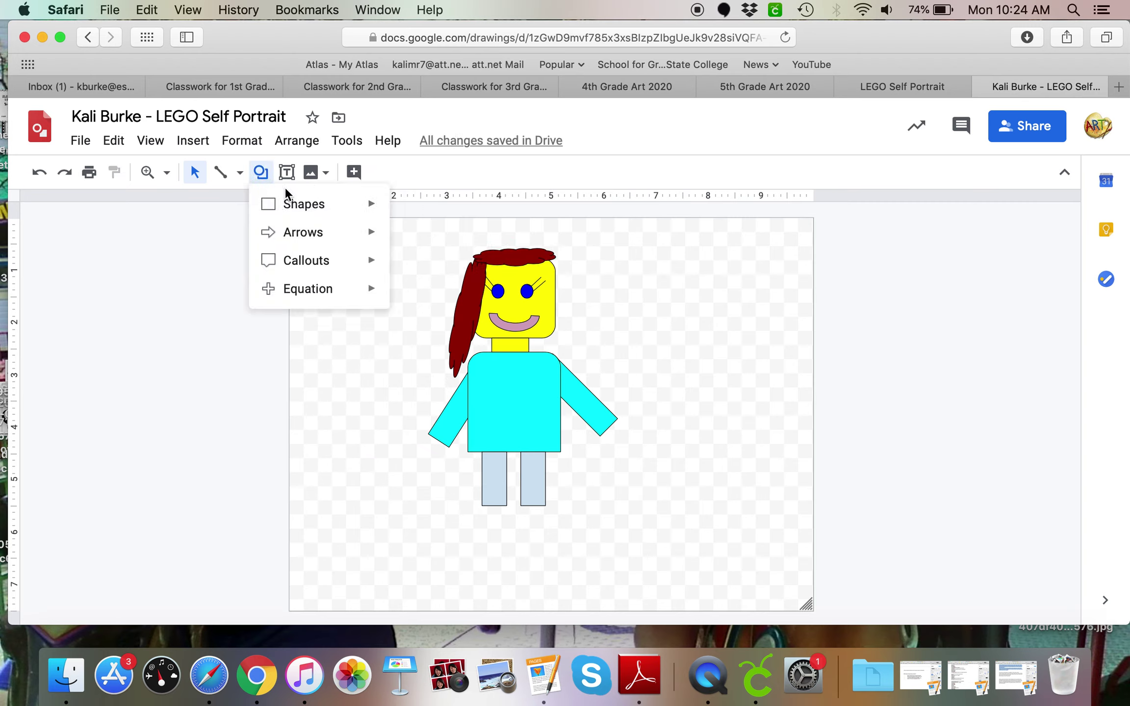
pyautogui.moveTo(302, 204)
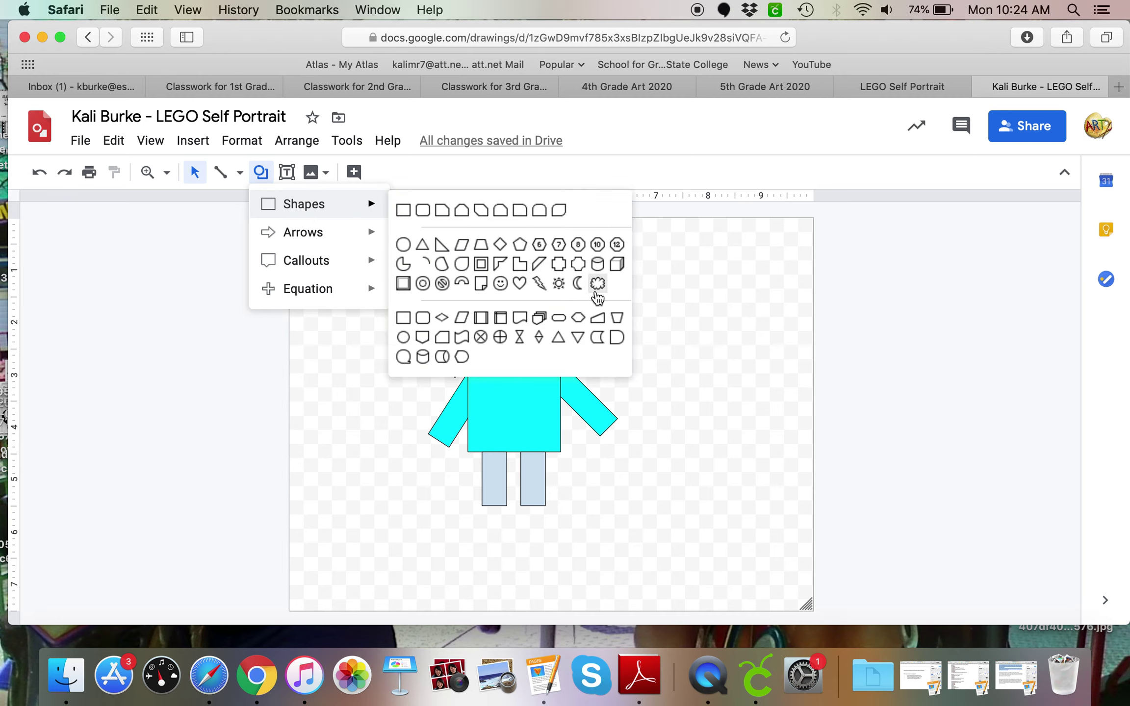
pyautogui.click(597, 285)
pyautogui.moveTo(375, 276); pyautogui.dragTo(358, 385)
pyautogui.moveTo(366, 256); pyautogui.dragTo(466, 266)
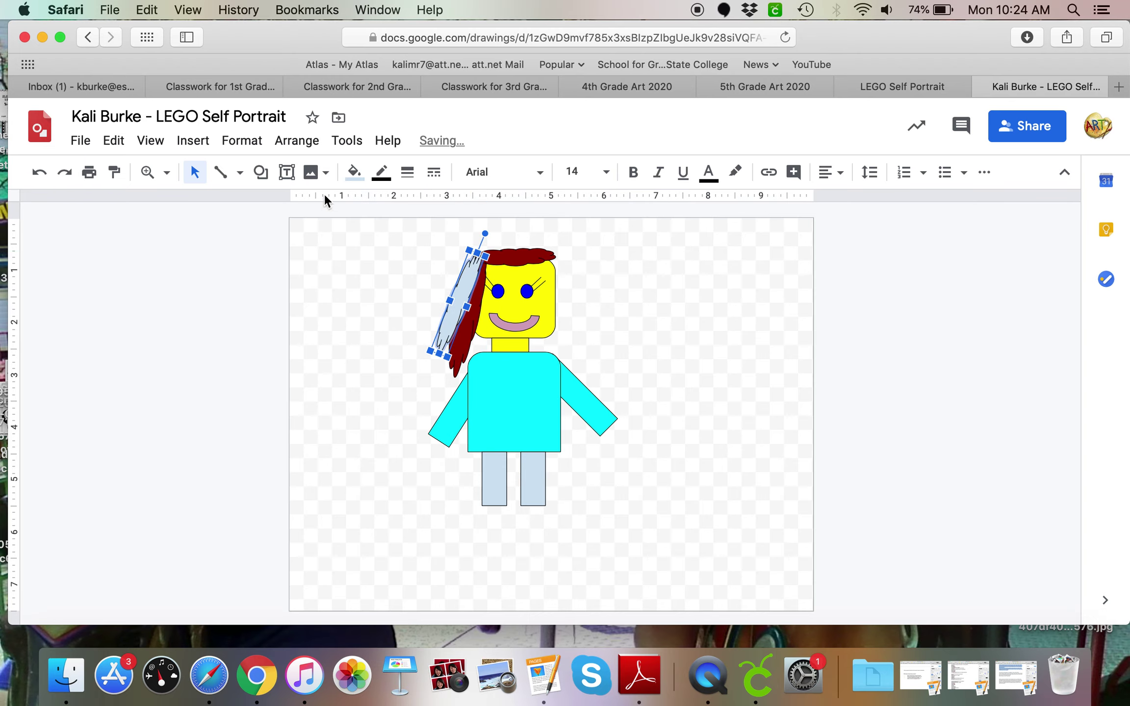
pyautogui.click(353, 172)
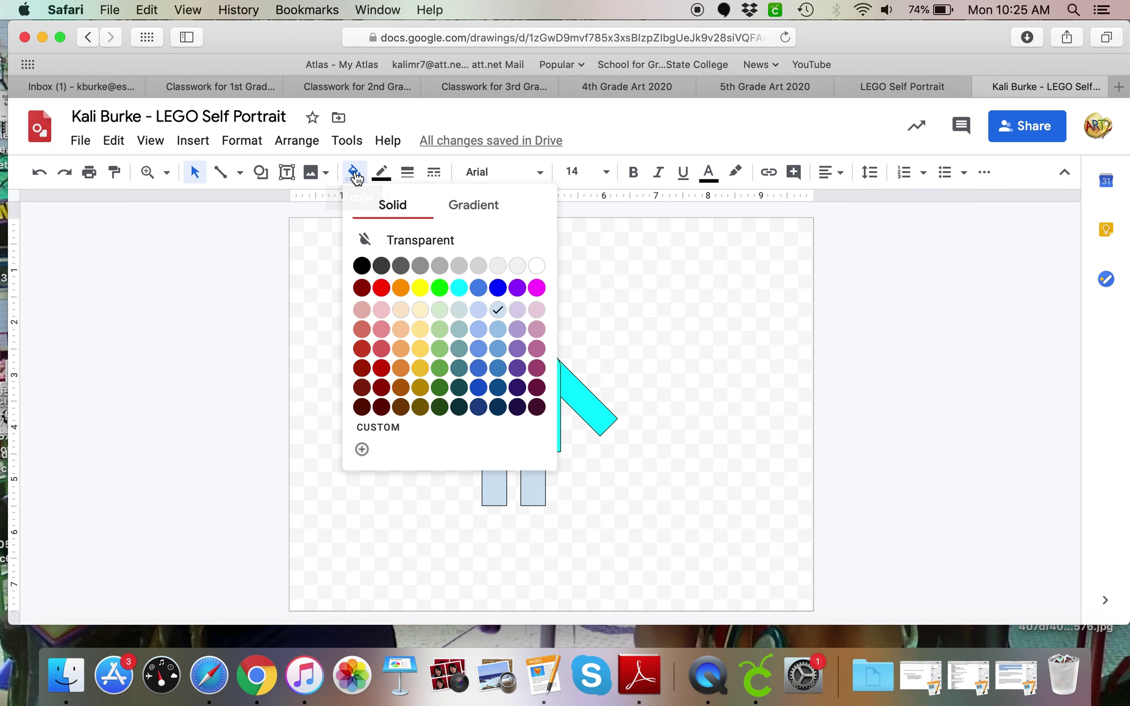
pyautogui.click(379, 390)
pyautogui.click(668, 379)
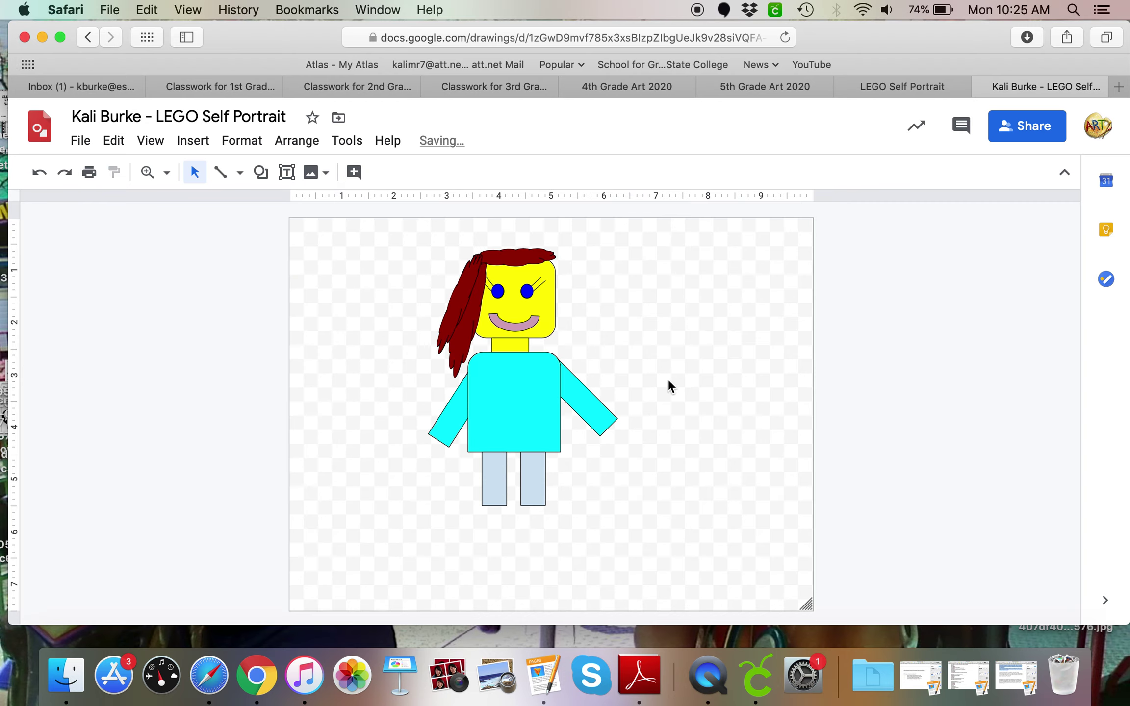
pyautogui.click(260, 171)
# Step: Draw a small rectangle and fill it yellow
pyautogui.moveTo(289, 215)
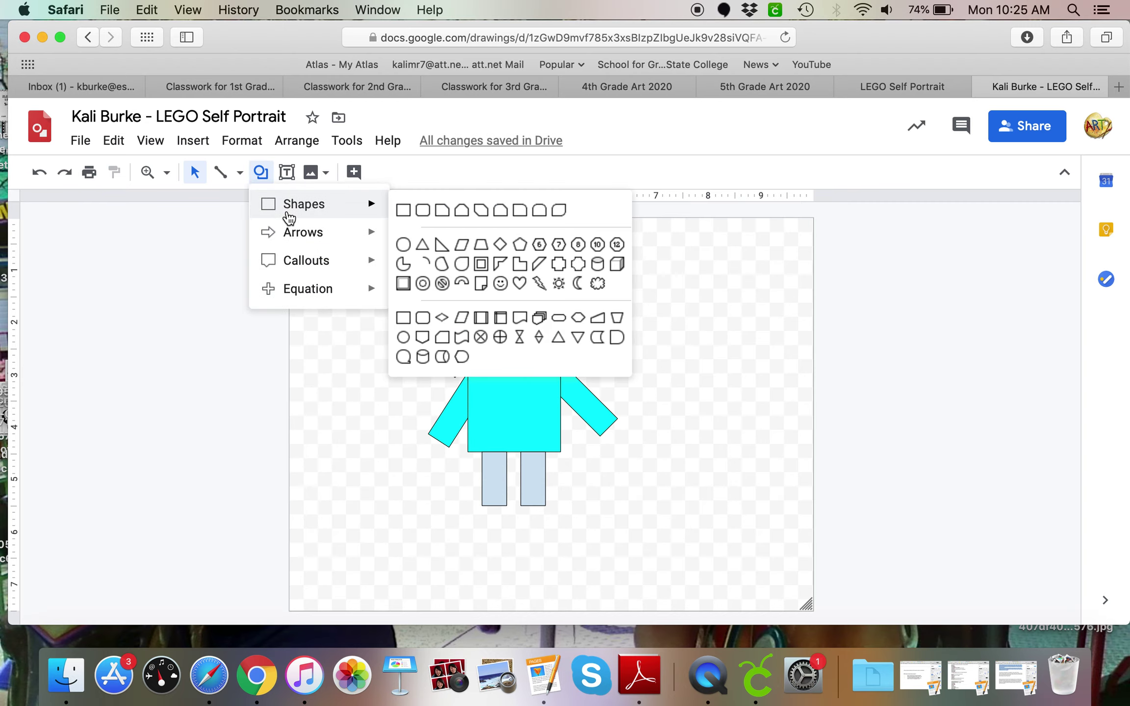
pyautogui.click(402, 210)
pyautogui.moveTo(351, 293); pyautogui.dragTo(377, 306)
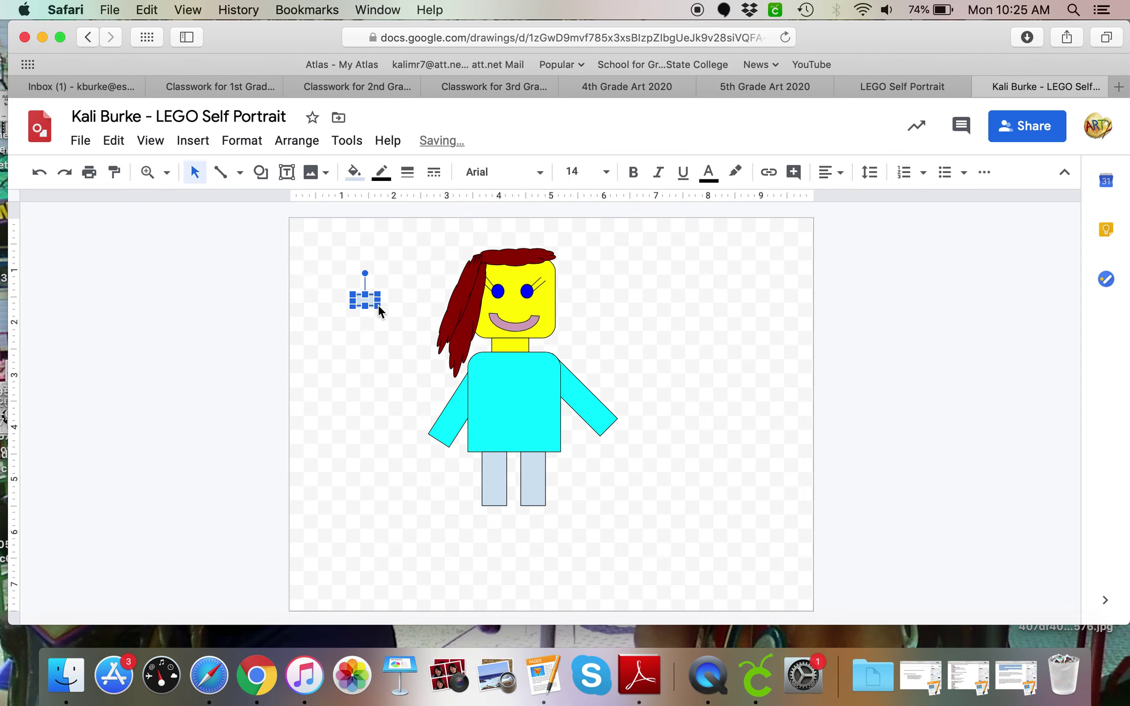
pyautogui.click(352, 173)
pyautogui.click(417, 285)
# Step: Duplicate the yellow rectangle and place one copy at the end of each cyan arm
pyautogui.press('super+d')
pyautogui.moveTo(373, 312); pyautogui.dragTo(419, 467)
pyautogui.click(420, 467)
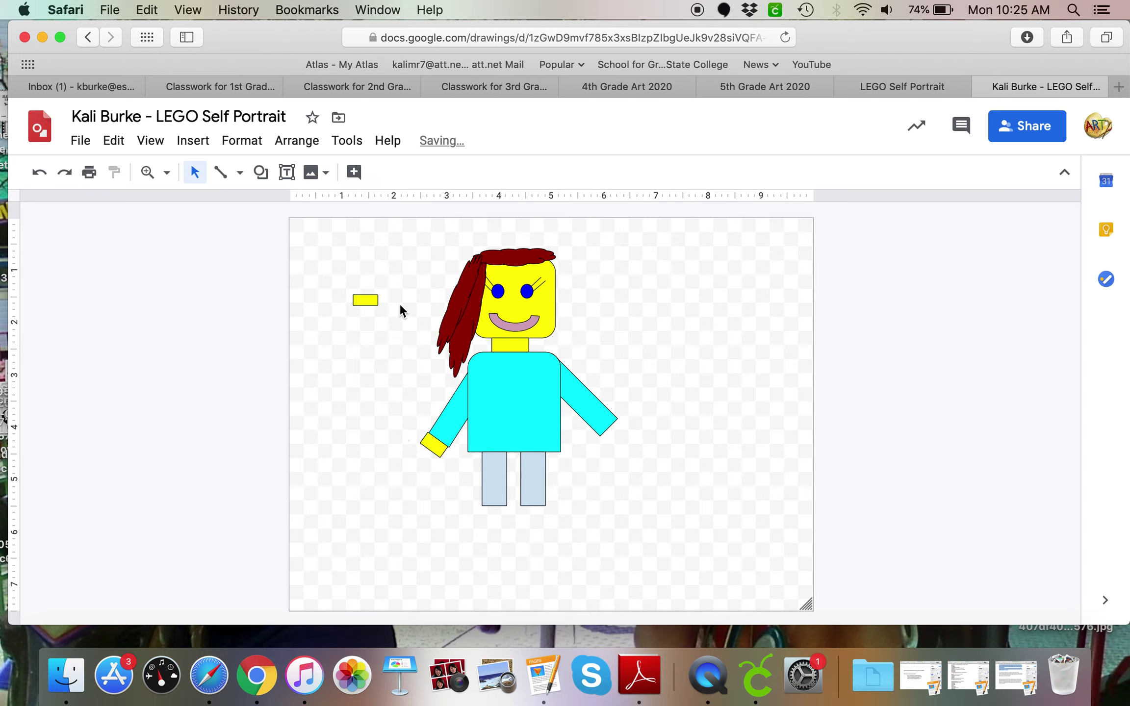
pyautogui.moveTo(369, 298); pyautogui.dragTo(616, 430)
pyautogui.click(435, 446)
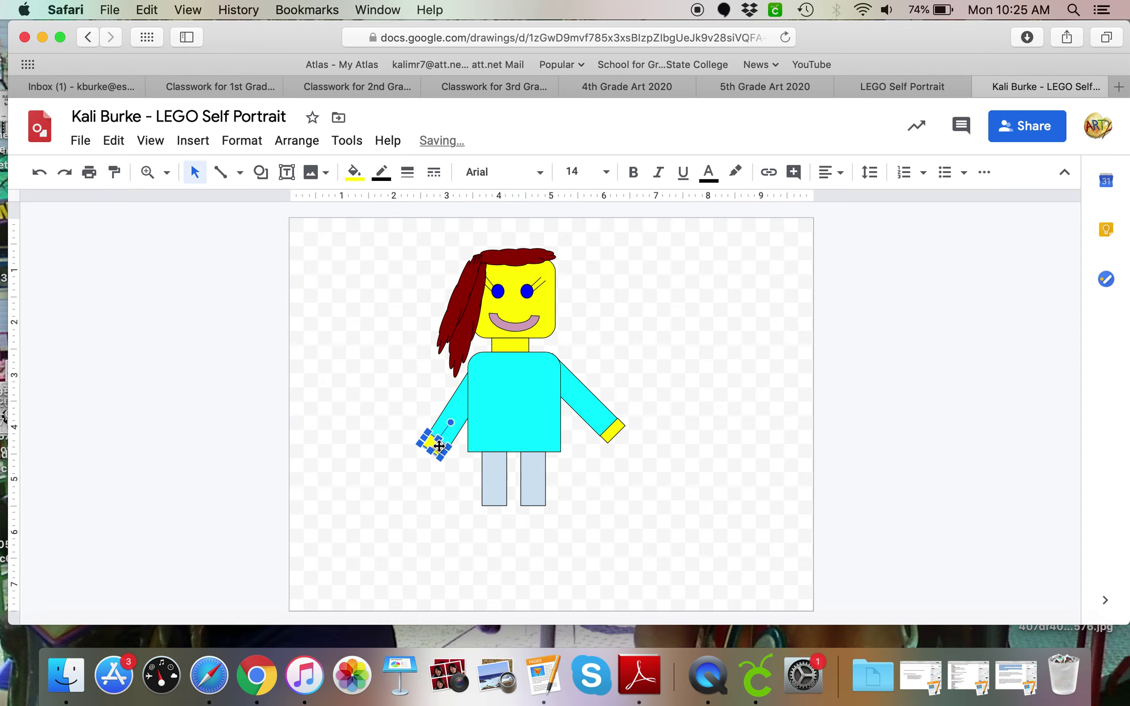
pyautogui.moveTo(430, 450); pyautogui.dragTo(433, 448)
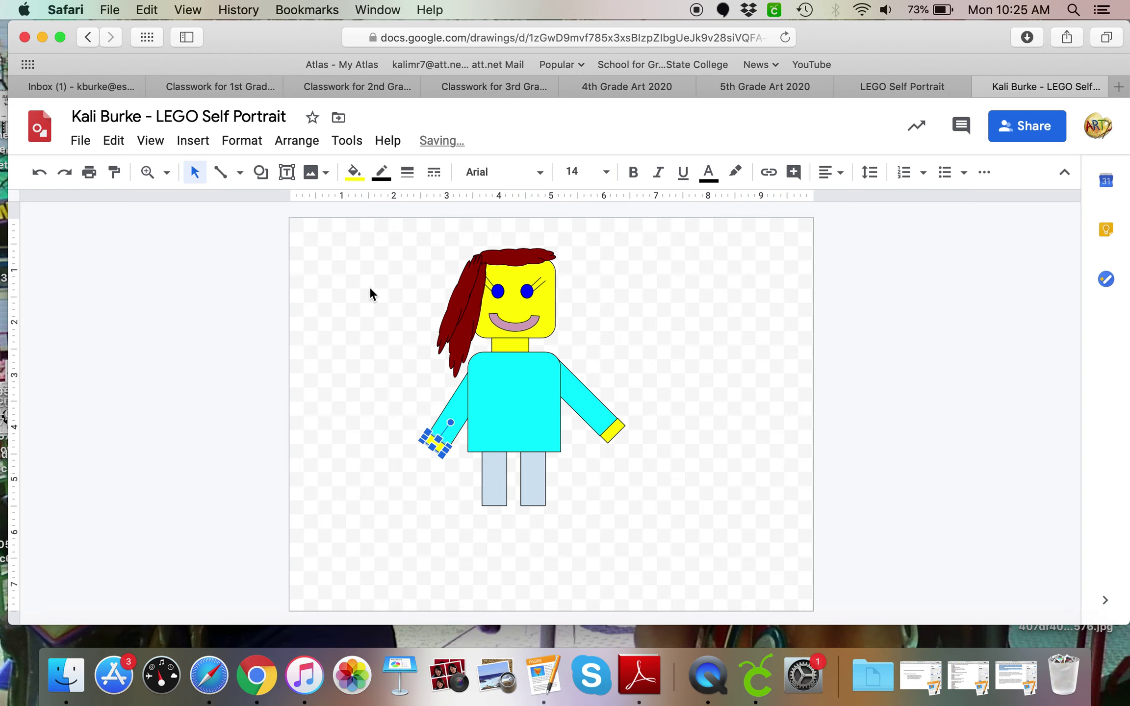
# Step: Draw a crescent moon shape on the canvas for a hand
pyautogui.click(353, 171)
pyautogui.click(354, 172)
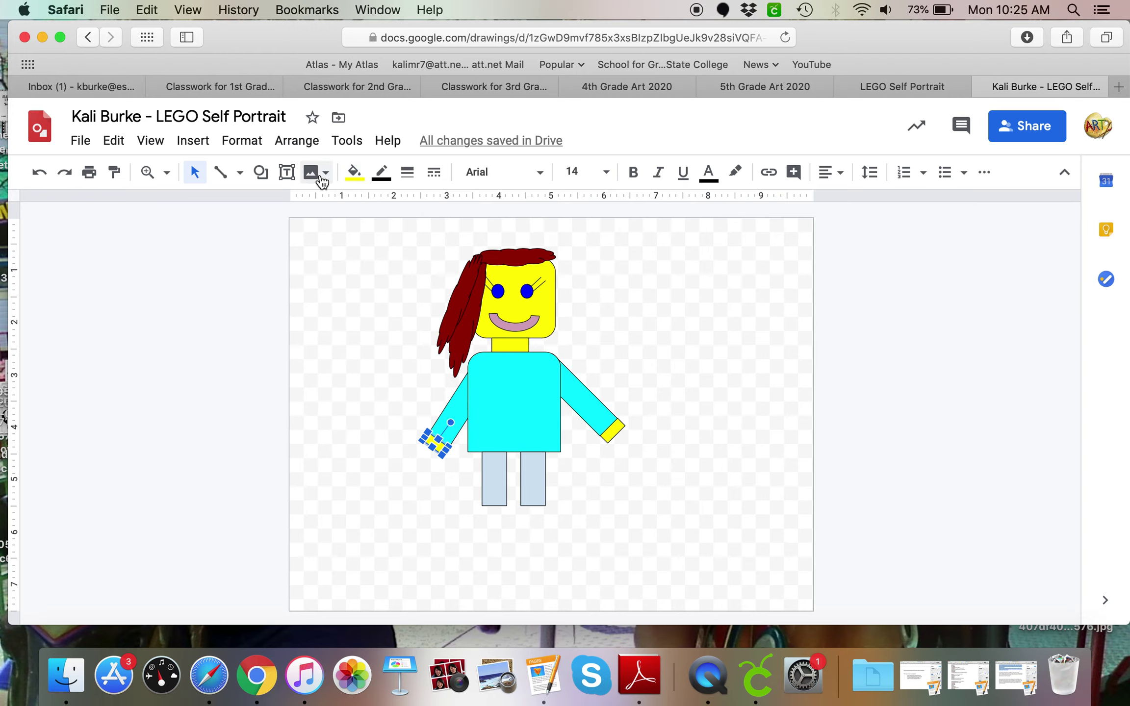
pyautogui.click(259, 174)
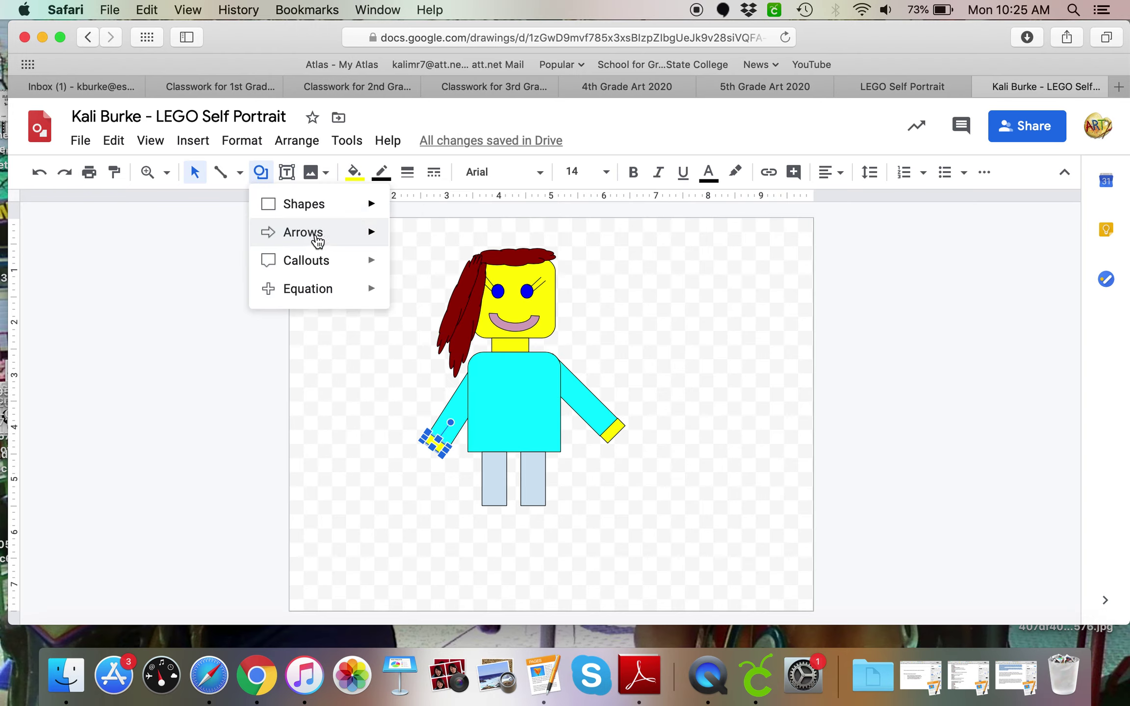
pyautogui.moveTo(302, 205)
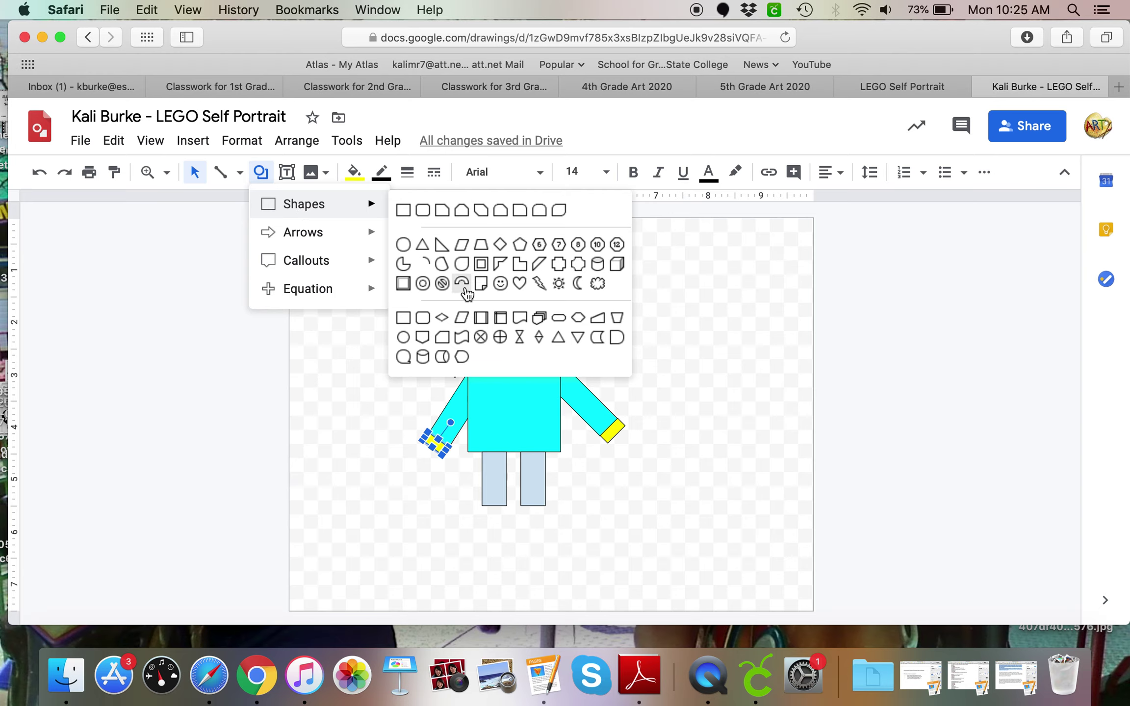
pyautogui.click(576, 285)
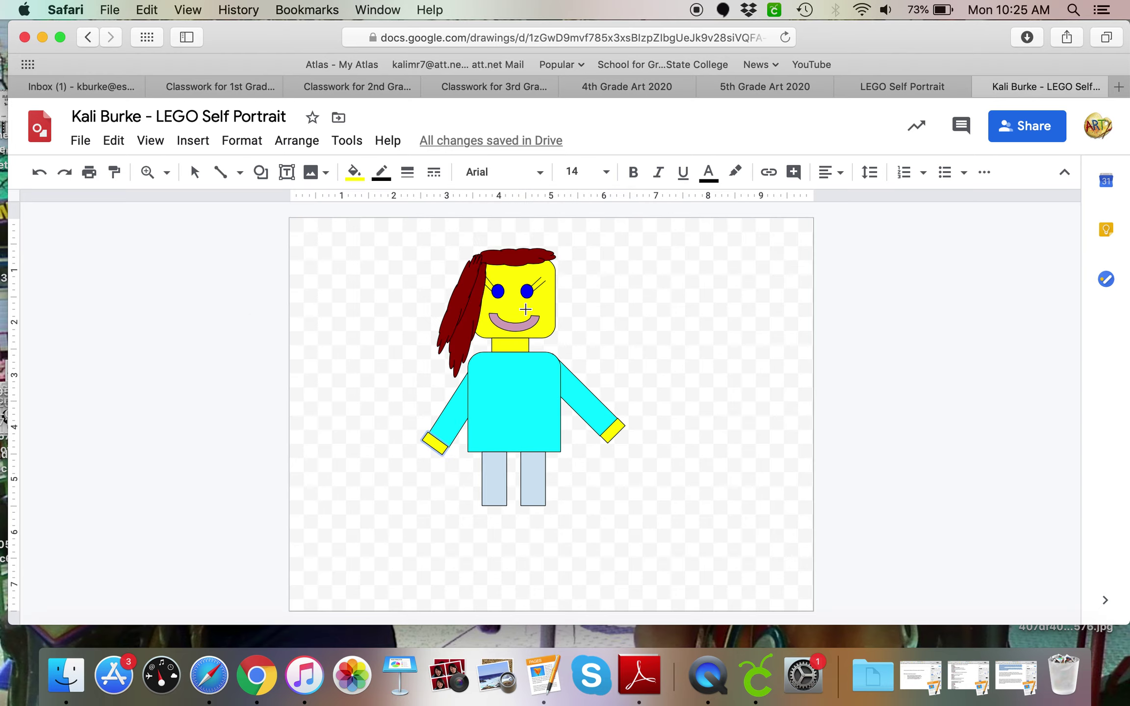
pyautogui.moveTo(341, 425); pyautogui.dragTo(622, 438)
# Step: Enlarge the crescent at the right arm and move the small one to the left arm's end
pyautogui.click(611, 490)
pyautogui.click(619, 429)
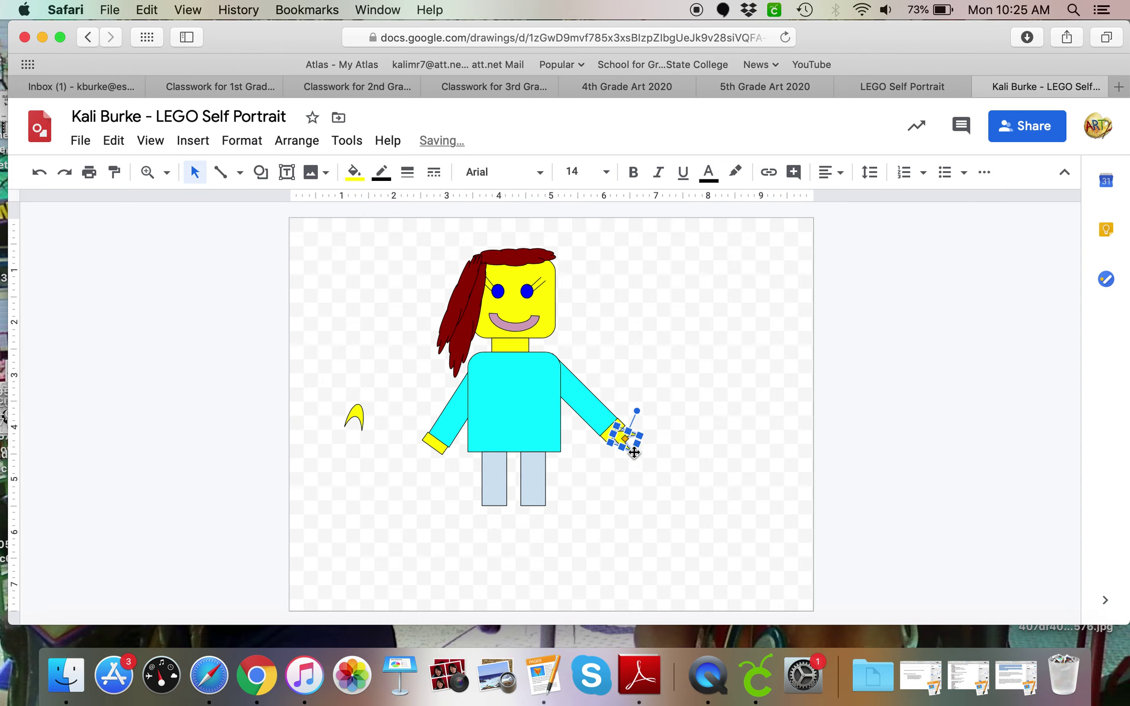
pyautogui.moveTo(637, 459)
pyautogui.mouseDown()
pyautogui.moveTo(642, 479)
pyautogui.moveTo(630, 448)
pyautogui.mouseUp()
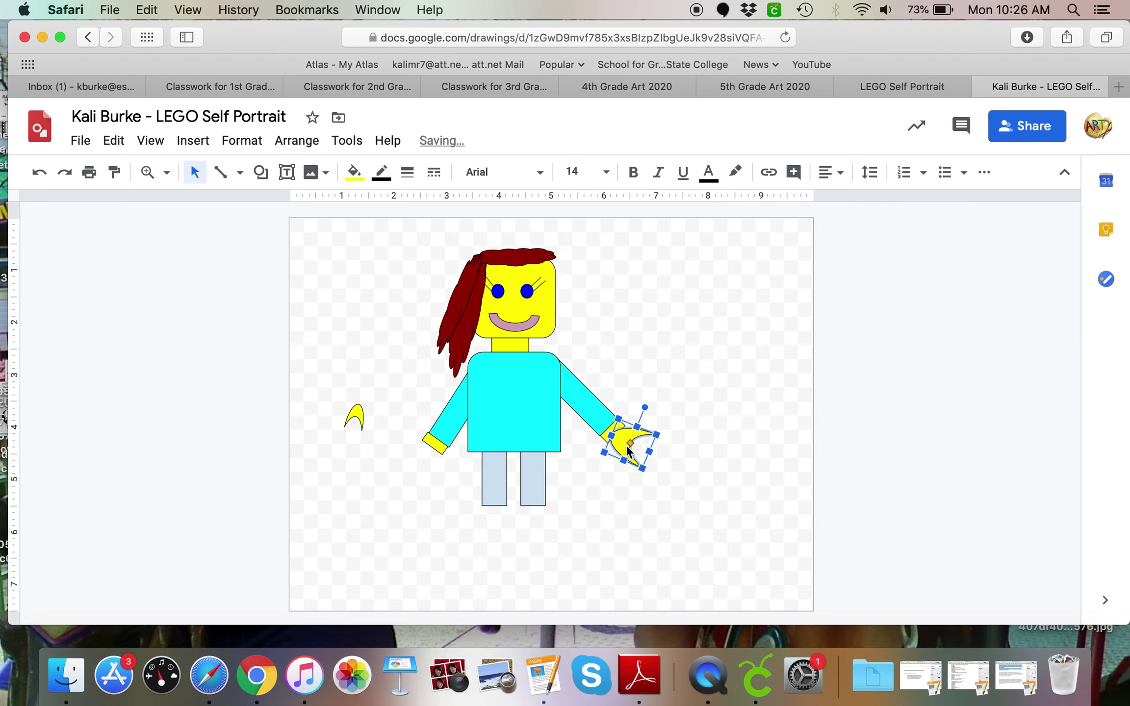
pyautogui.click(594, 500)
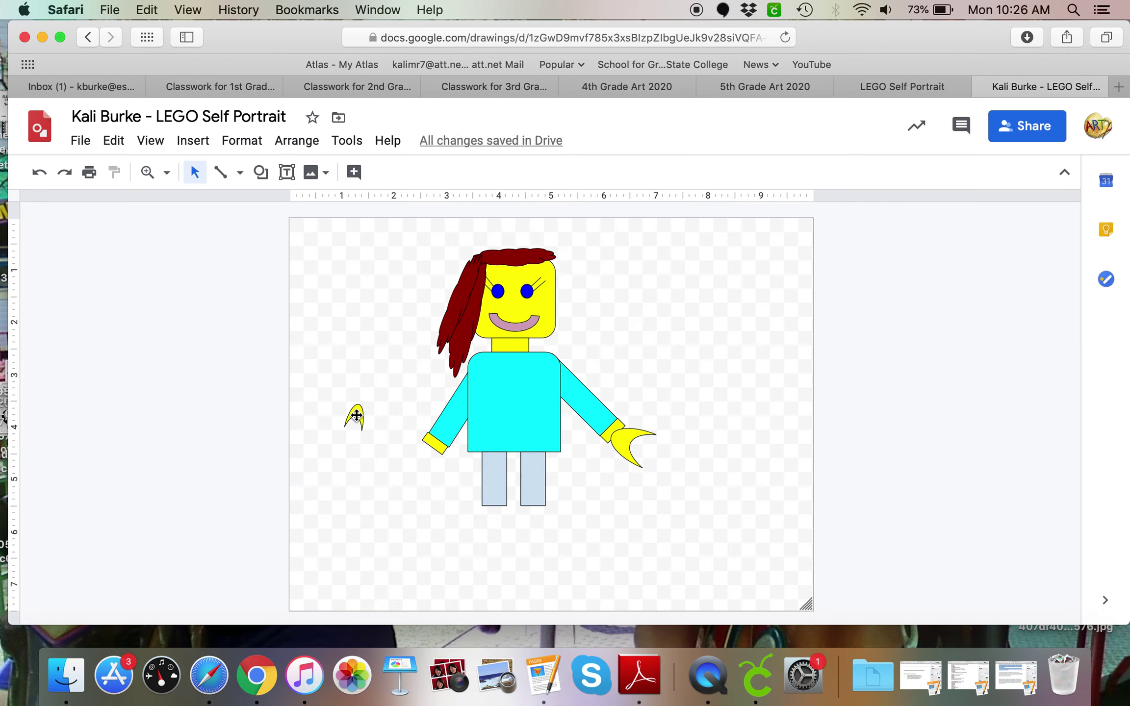
pyautogui.moveTo(354, 416); pyautogui.dragTo(433, 457)
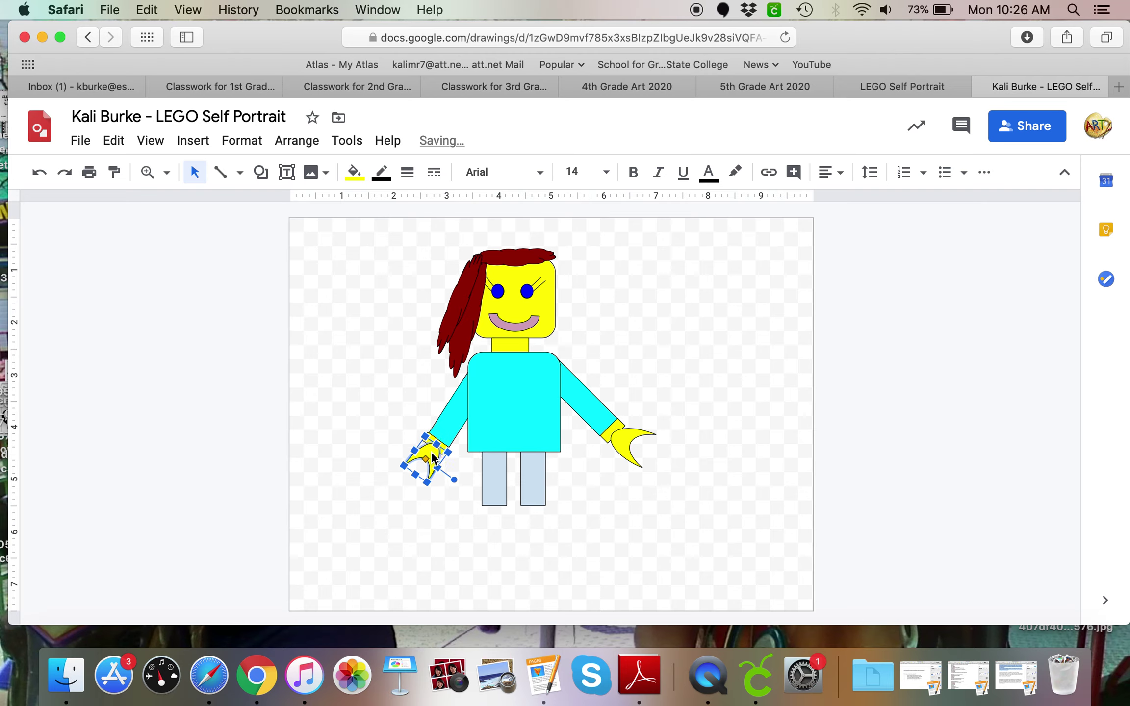
# Step: Try a yellow outline on the left-hand crescent, then undo it
pyautogui.click(381, 172)
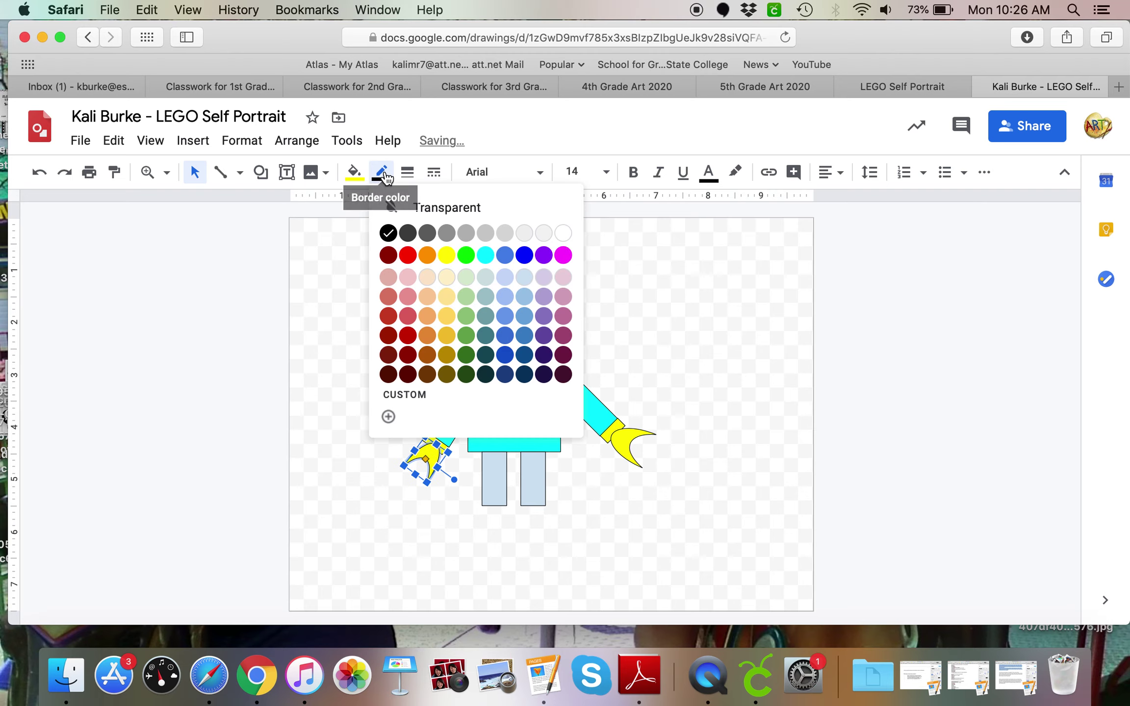
pyautogui.click(447, 255)
pyautogui.click(630, 442)
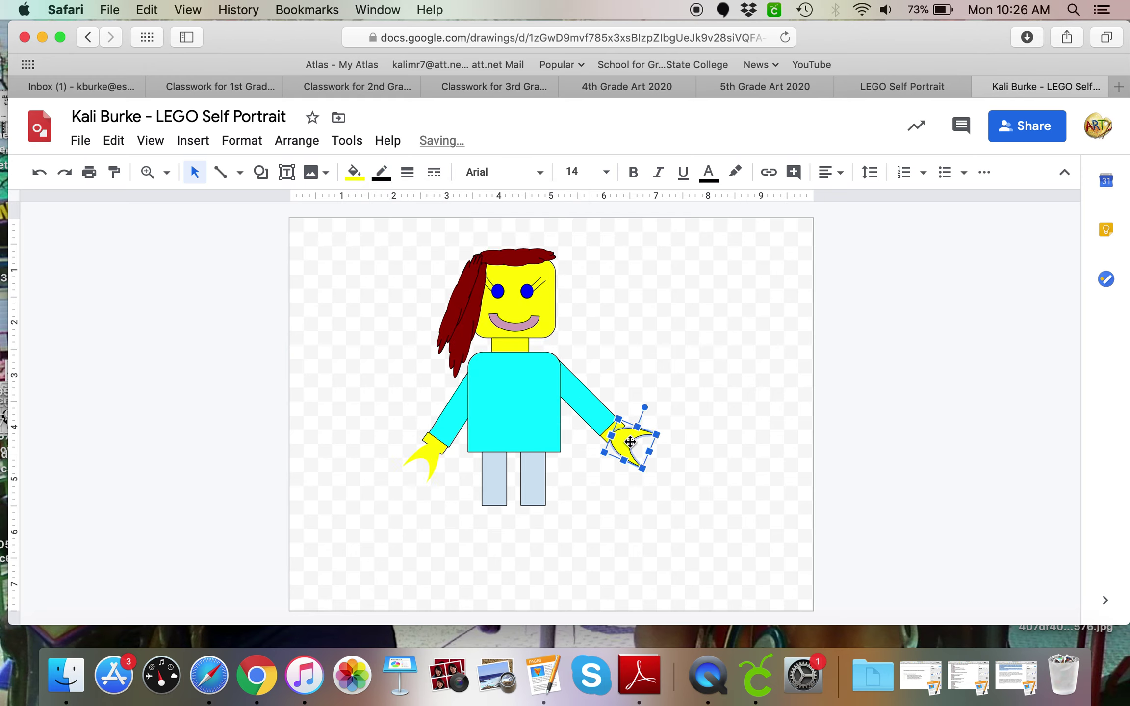
pyautogui.click(429, 454)
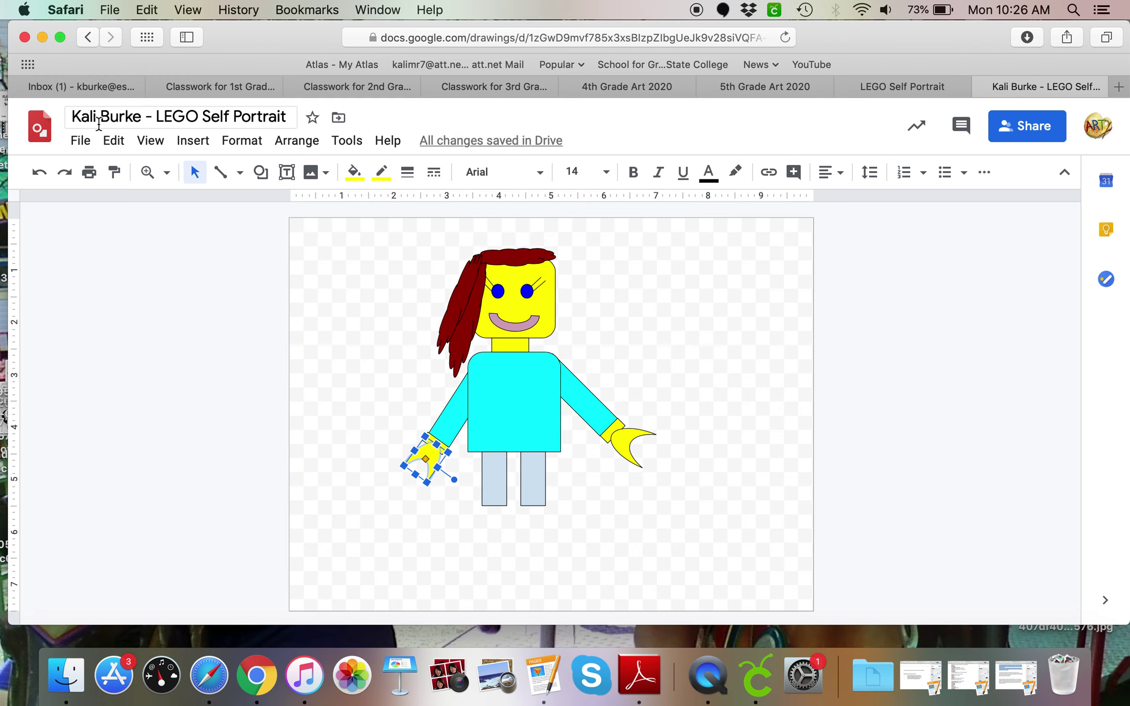
pyautogui.click(40, 173)
pyautogui.click(311, 415)
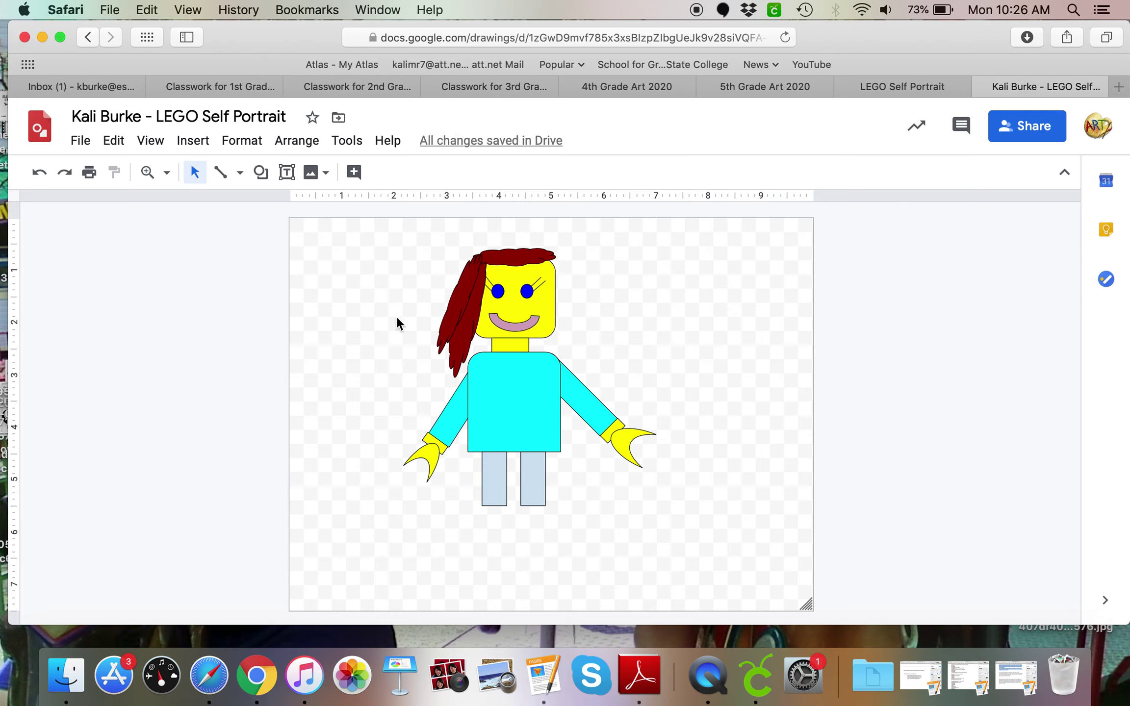
# Step: Search the web for 'lego background' and insert the plain green LEGO plate image
pyautogui.click(314, 174)
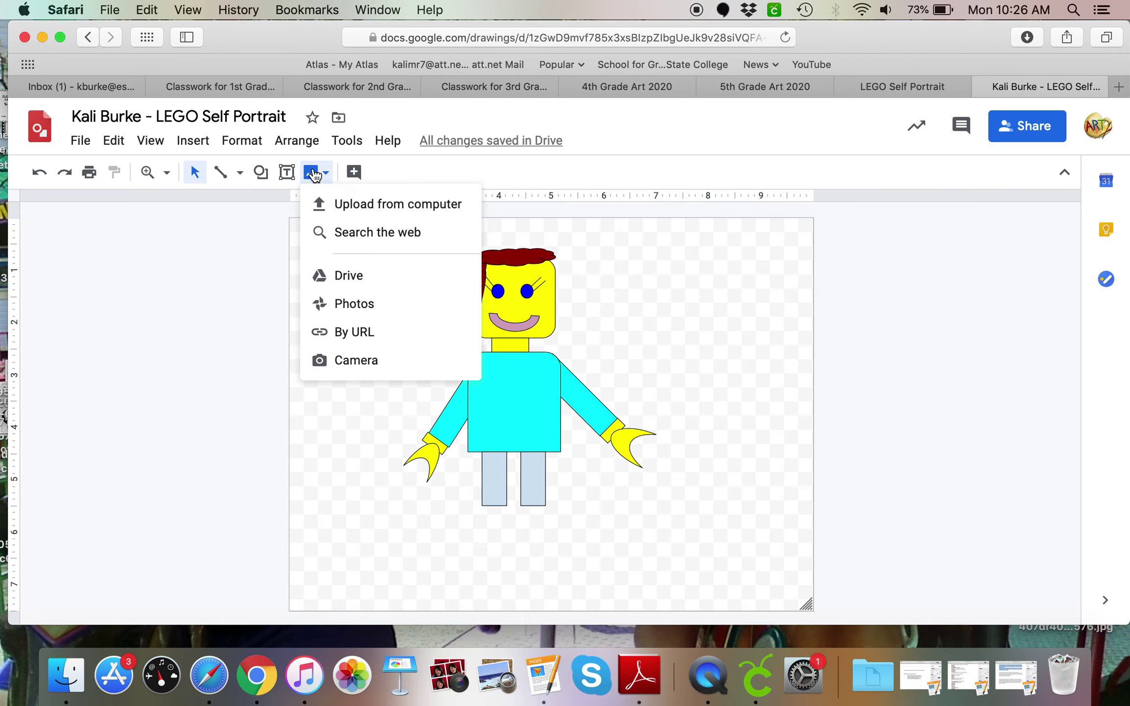
pyautogui.click(352, 241)
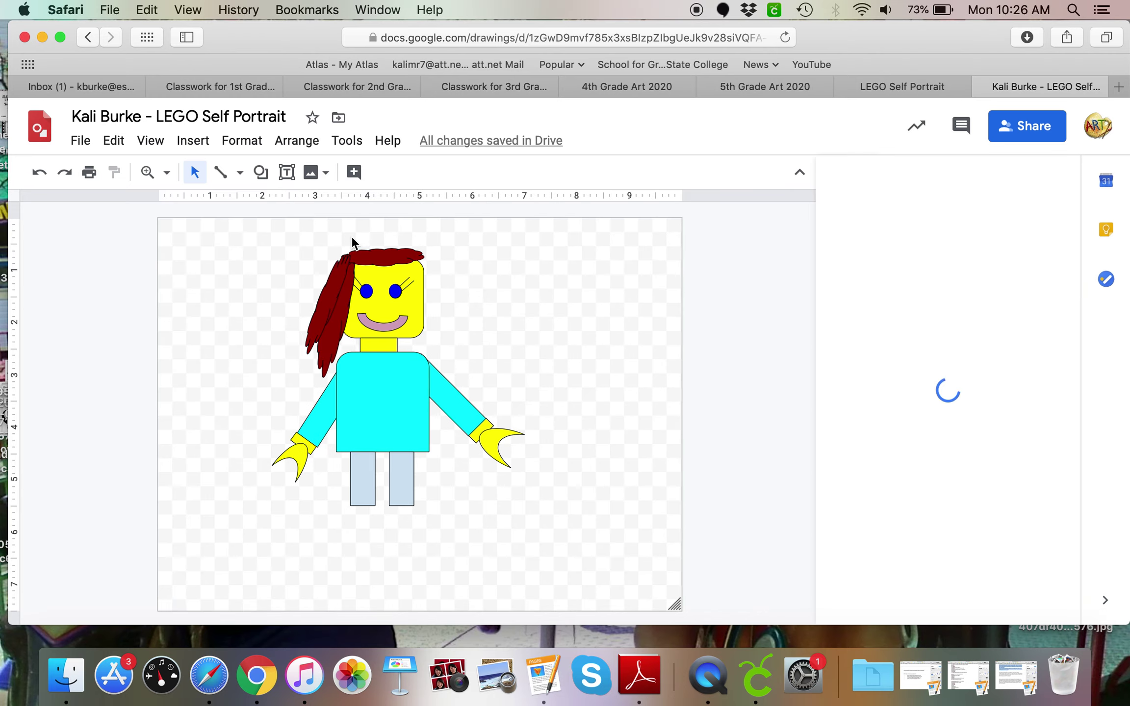
pyautogui.write('leg')
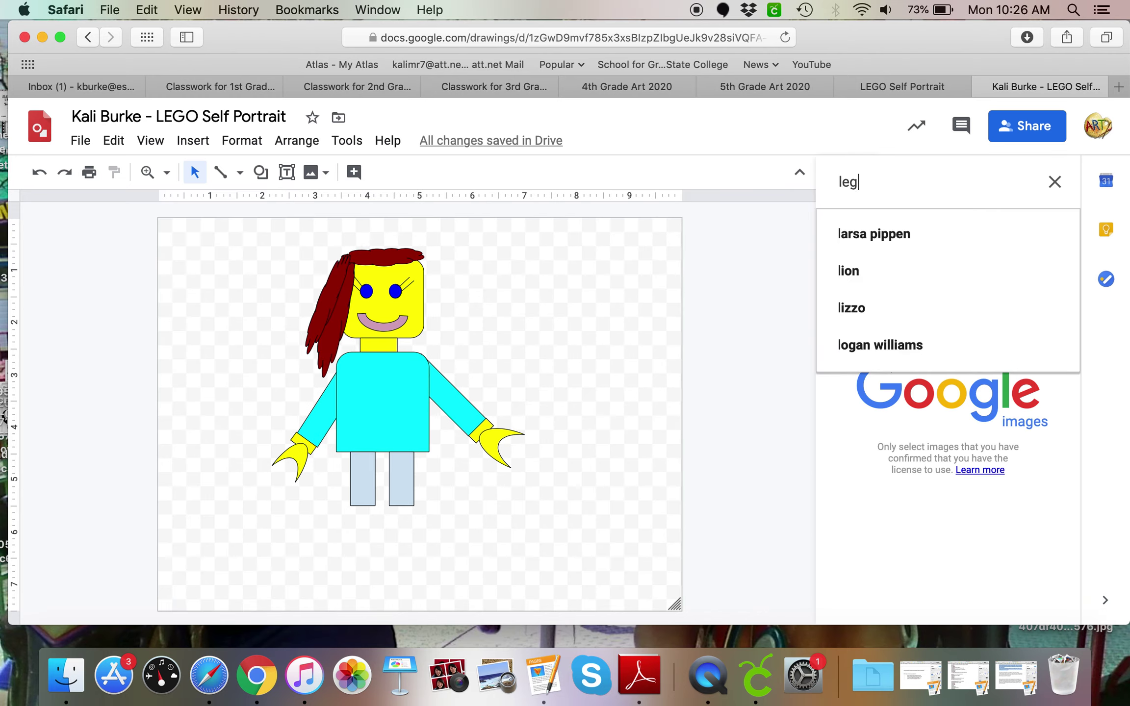
pyautogui.write('o back')
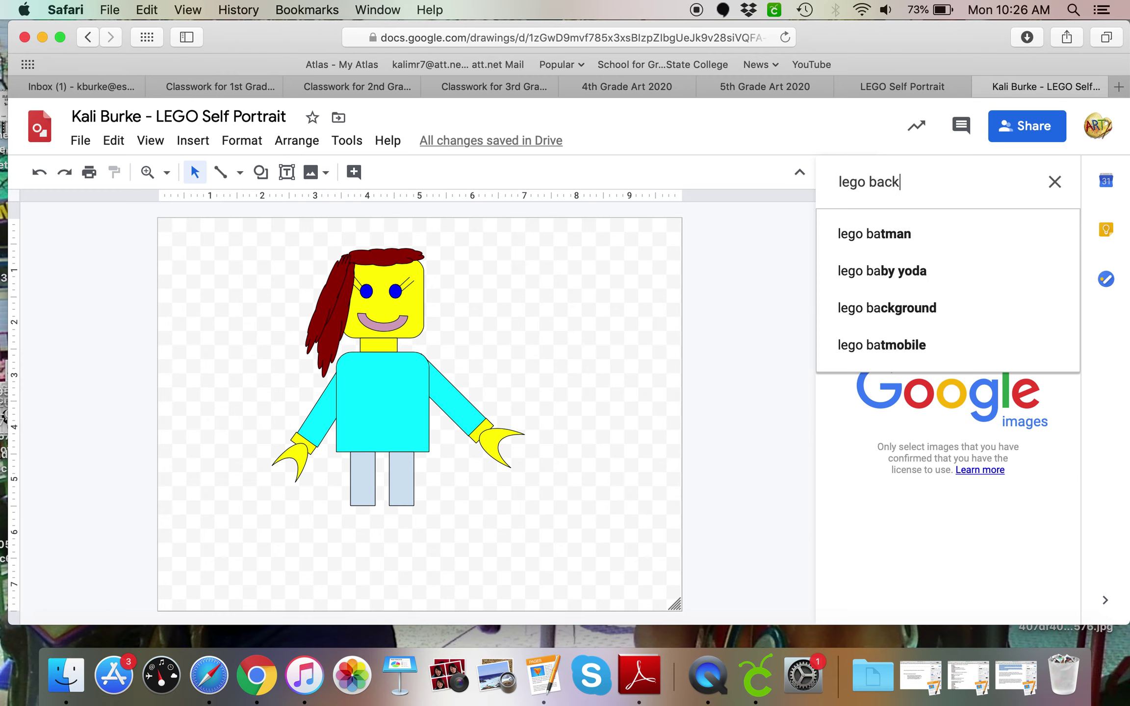
pyautogui.write('ground')
pyautogui.press('Return')
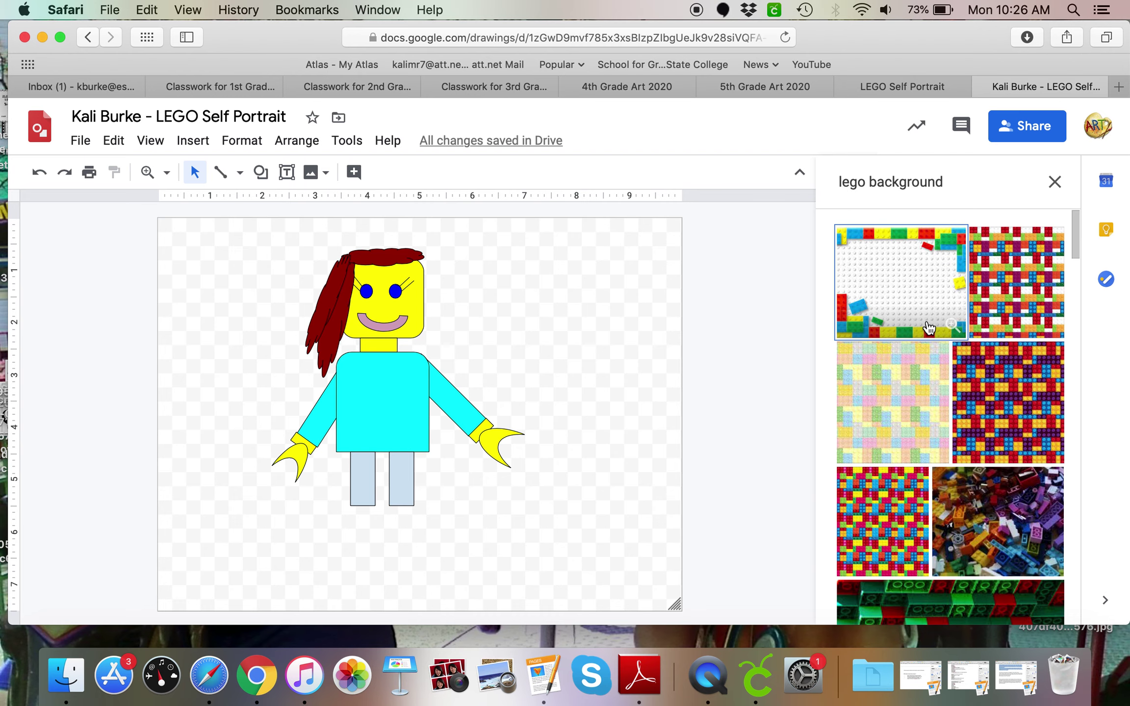
pyautogui.scroll(-5, 928, 327)
pyautogui.scroll(-6, 928, 328)
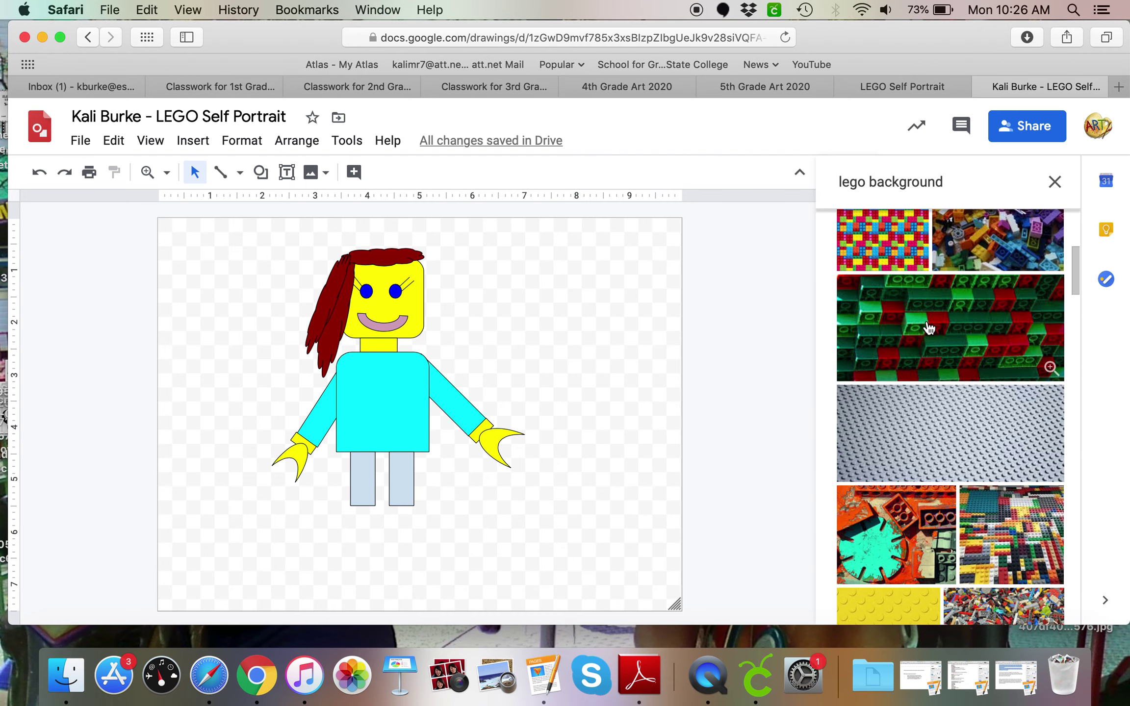
pyautogui.scroll(-5, 928, 327)
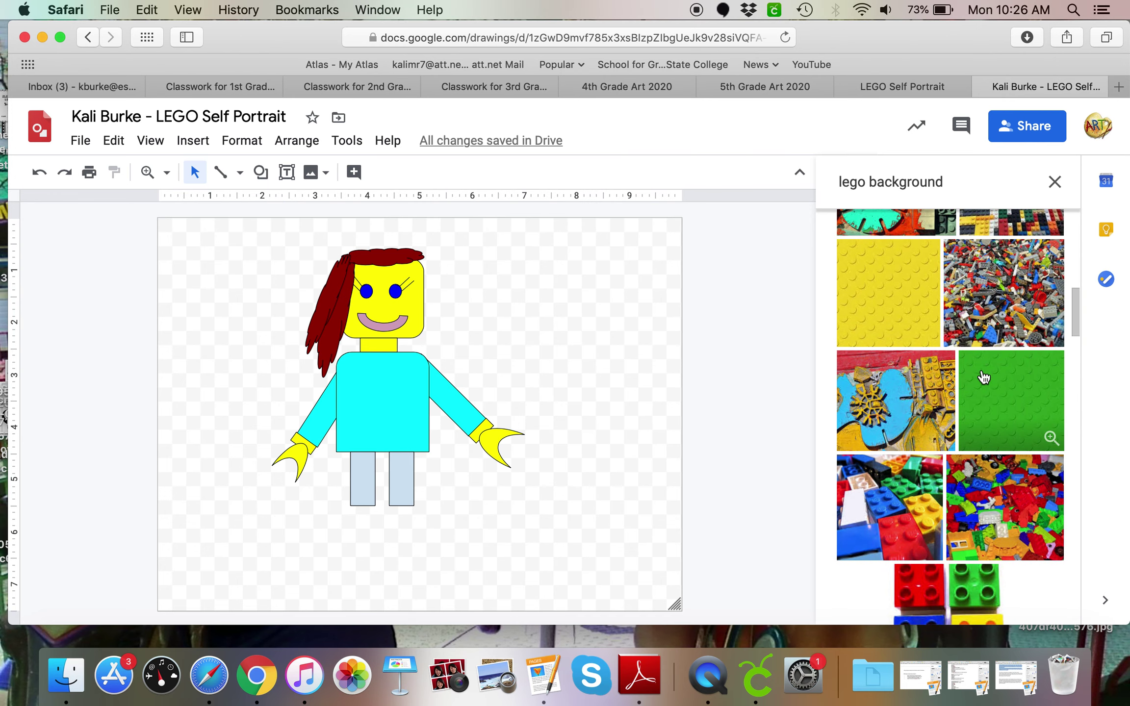
pyautogui.click(983, 376)
pyautogui.click(1026, 608)
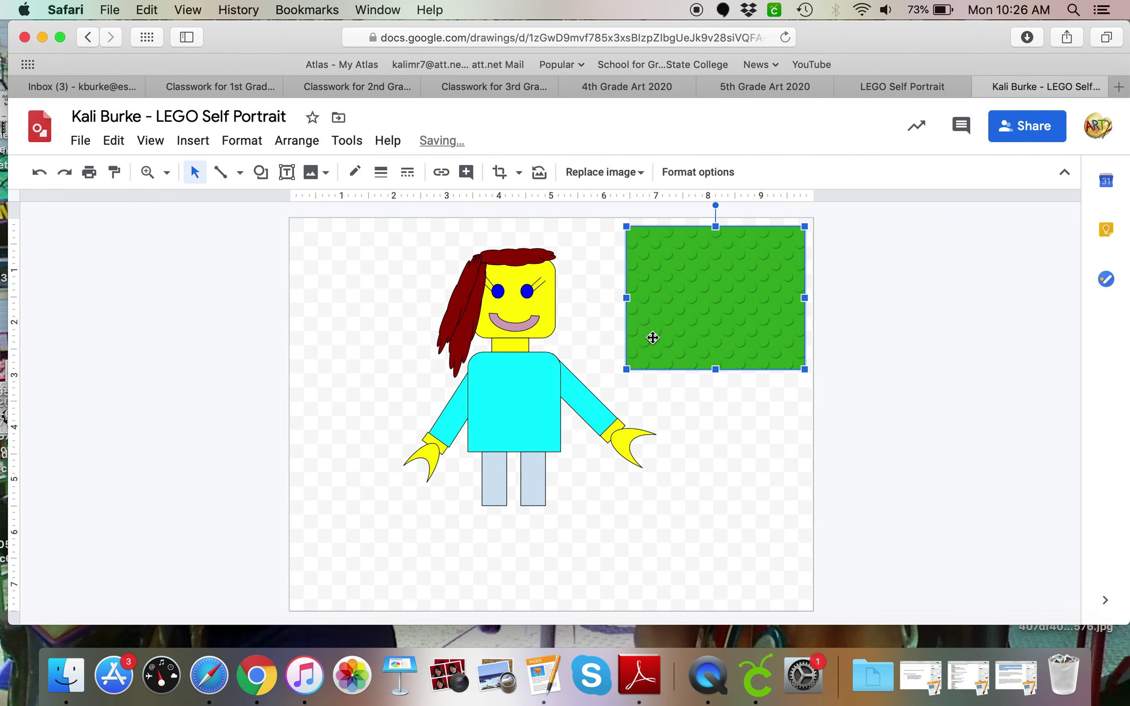
# Step: Stretch the green image over the canvas and send it to the back
pyautogui.moveTo(627, 366); pyautogui.dragTo(452, 488)
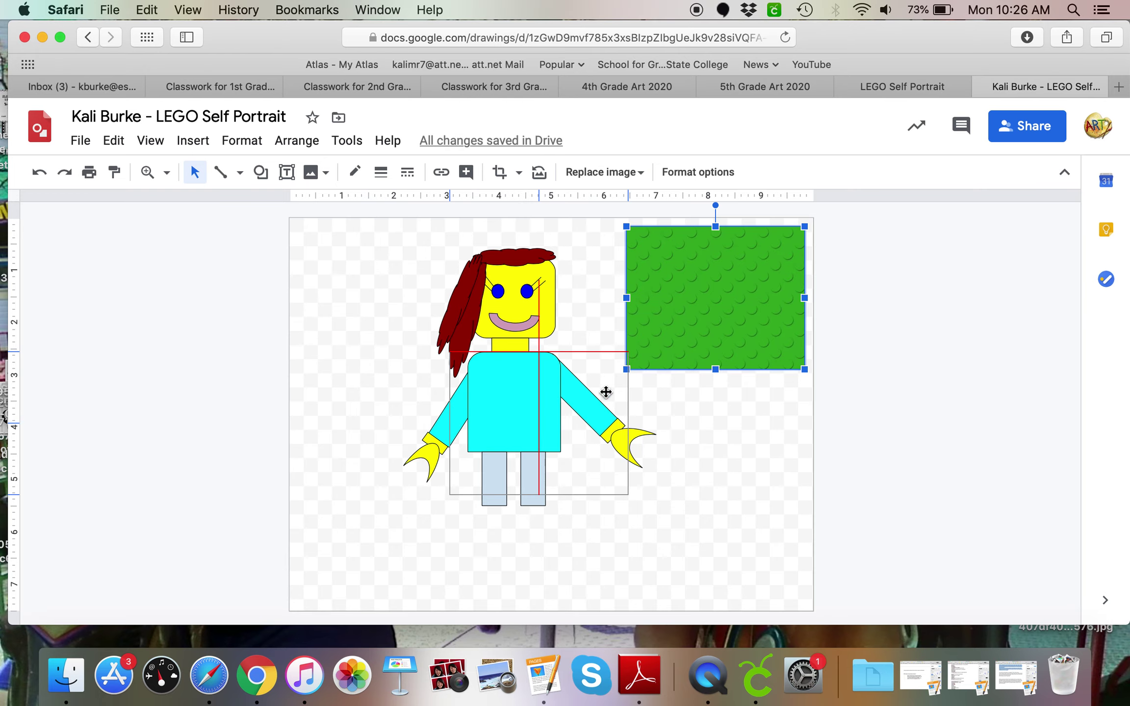
pyautogui.moveTo(606, 392); pyautogui.dragTo(289, 427)
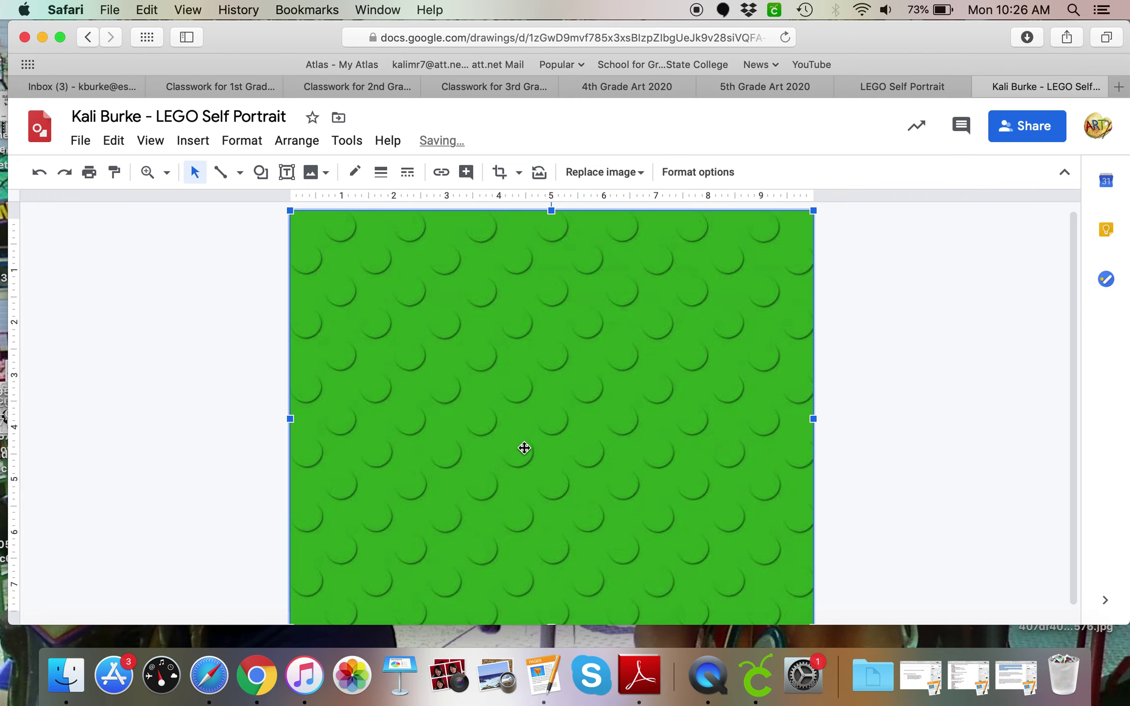
pyautogui.click(304, 141)
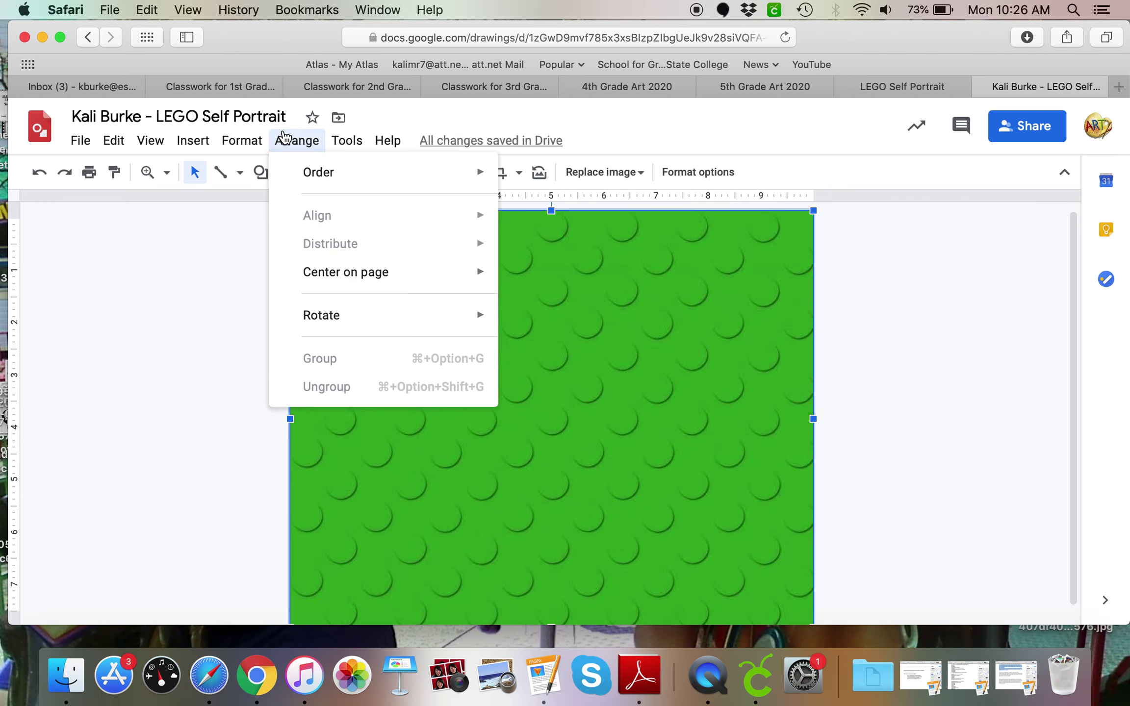
pyautogui.moveTo(335, 183)
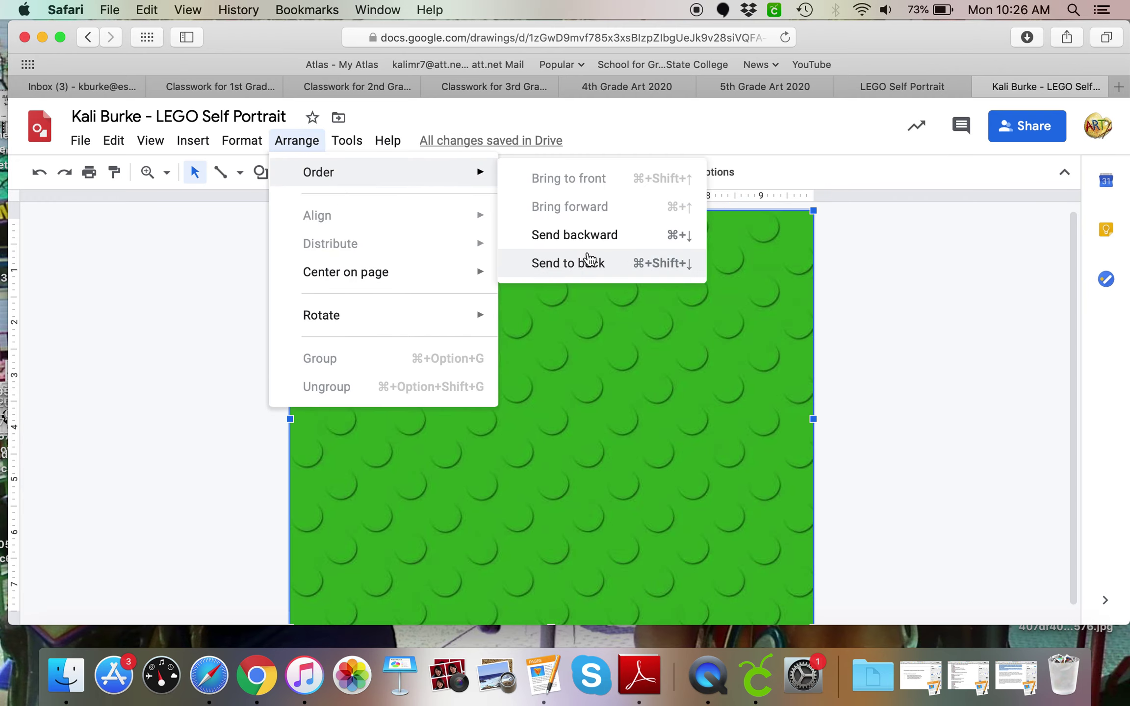
pyautogui.click(590, 264)
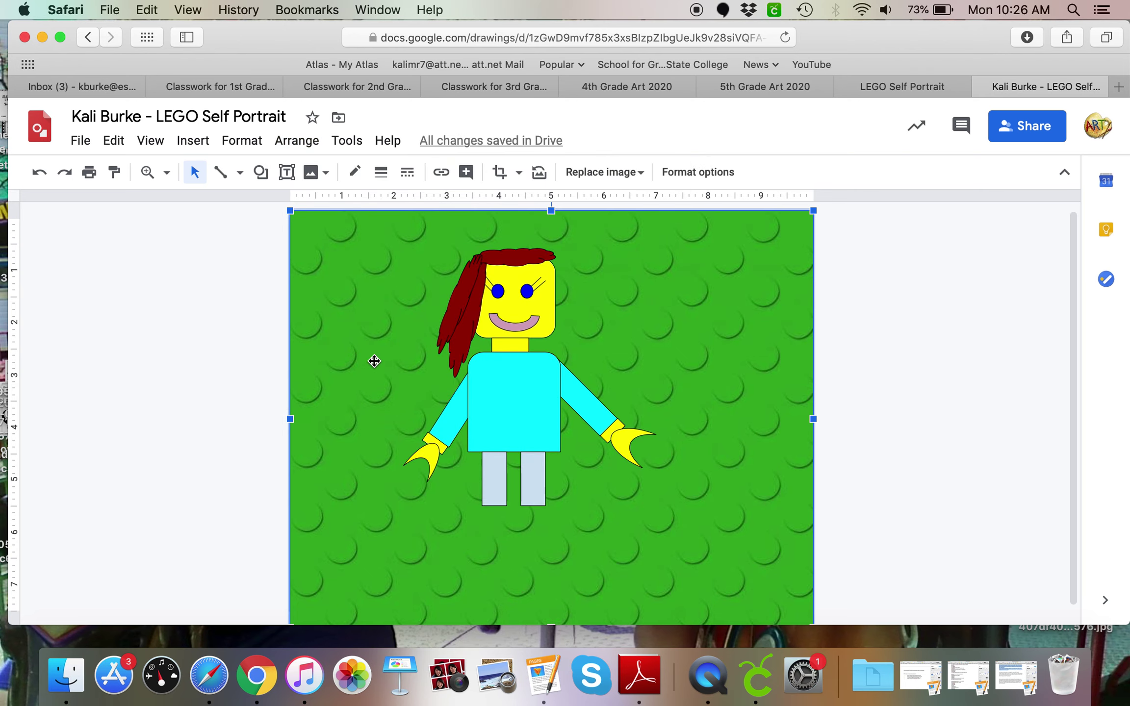
pyautogui.click(260, 172)
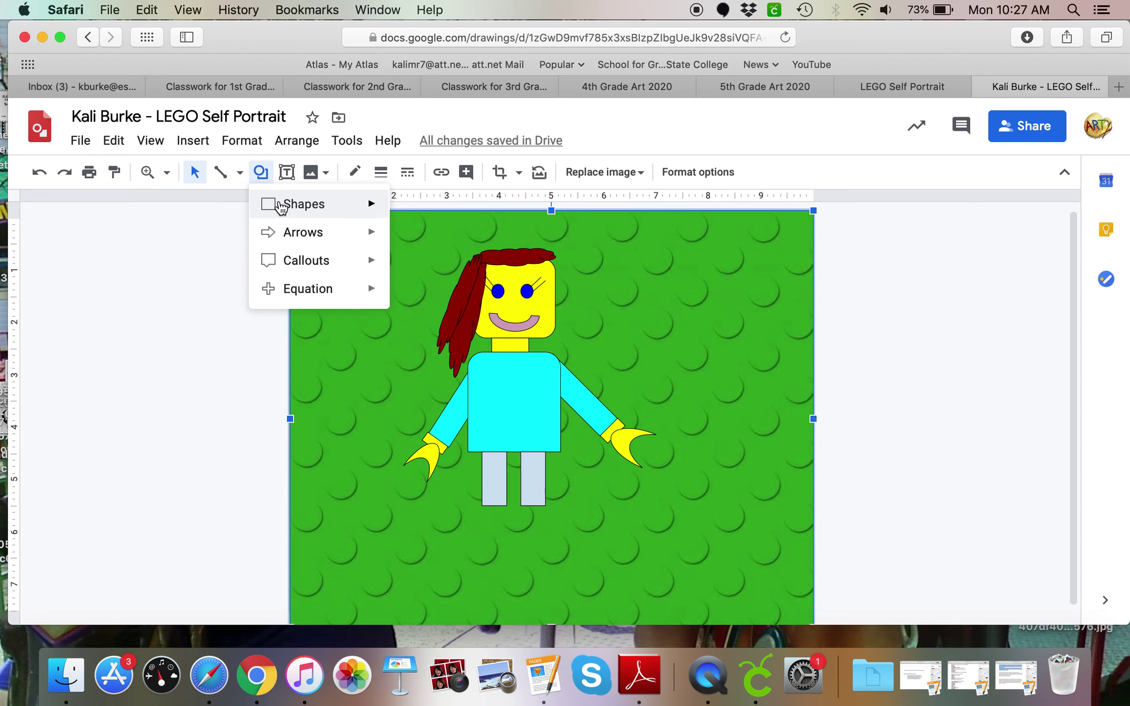
# Step: Draw small rectangular feet under the left and right legs
pyautogui.moveTo(279, 204)
pyautogui.click(404, 214)
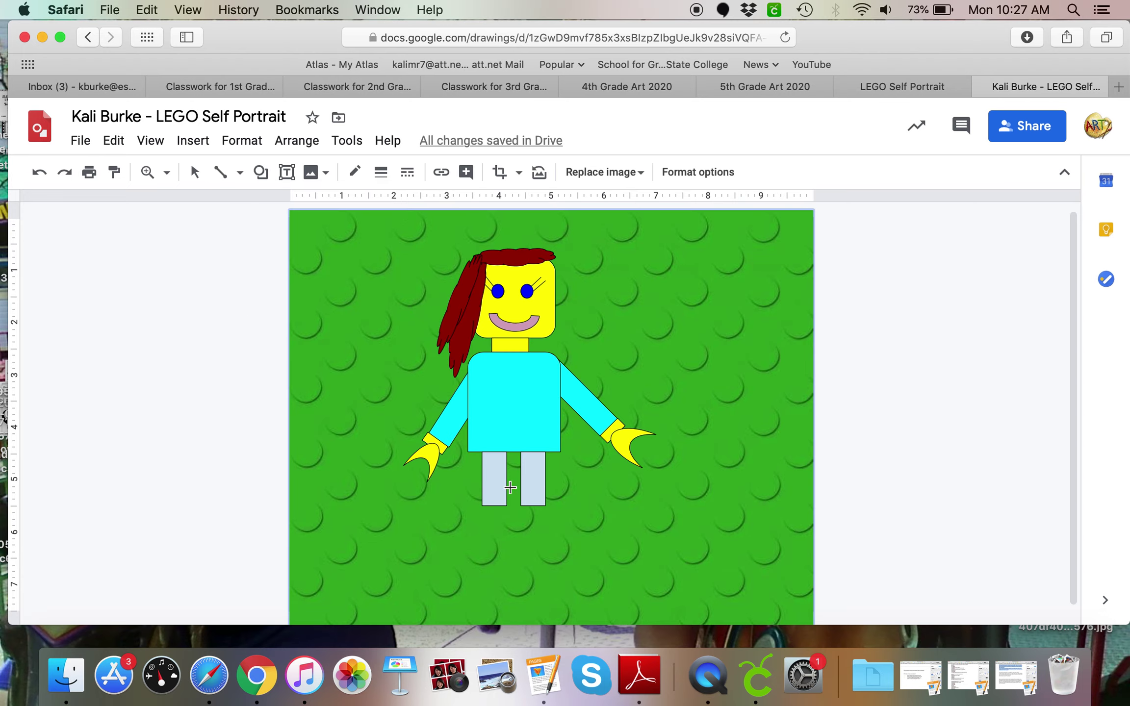
pyautogui.moveTo(475, 505); pyautogui.dragTo(529, 513)
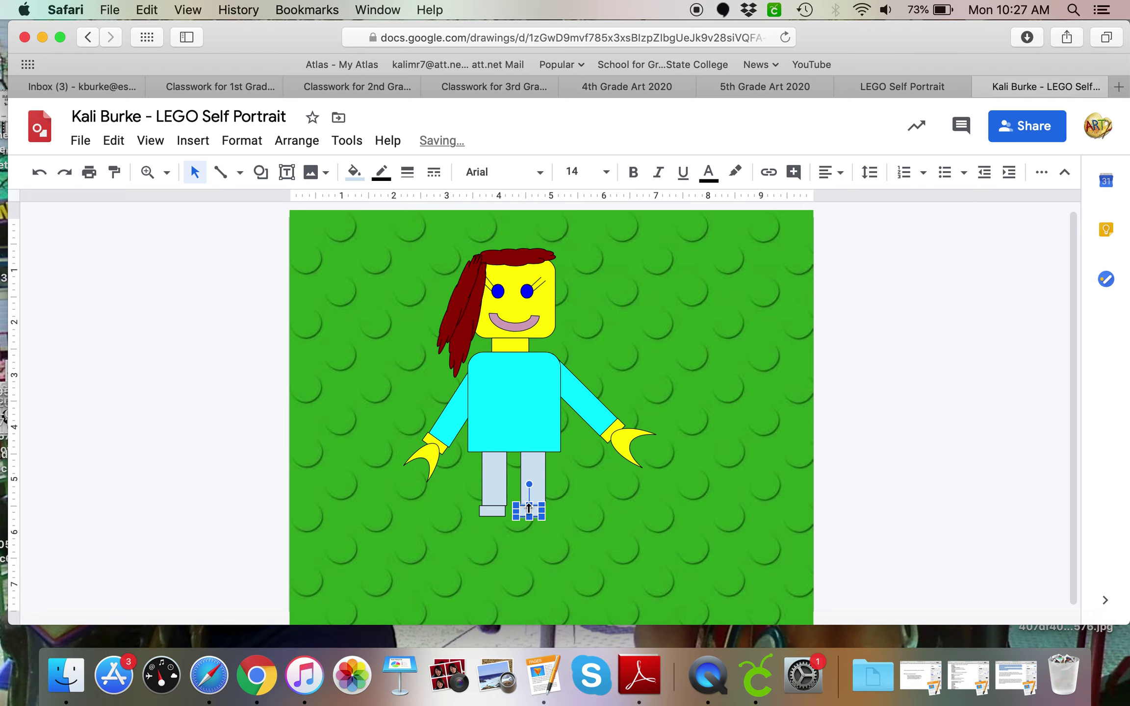
pyautogui.click(586, 526)
pyautogui.moveTo(531, 509); pyautogui.dragTo(540, 510)
pyautogui.click(636, 496)
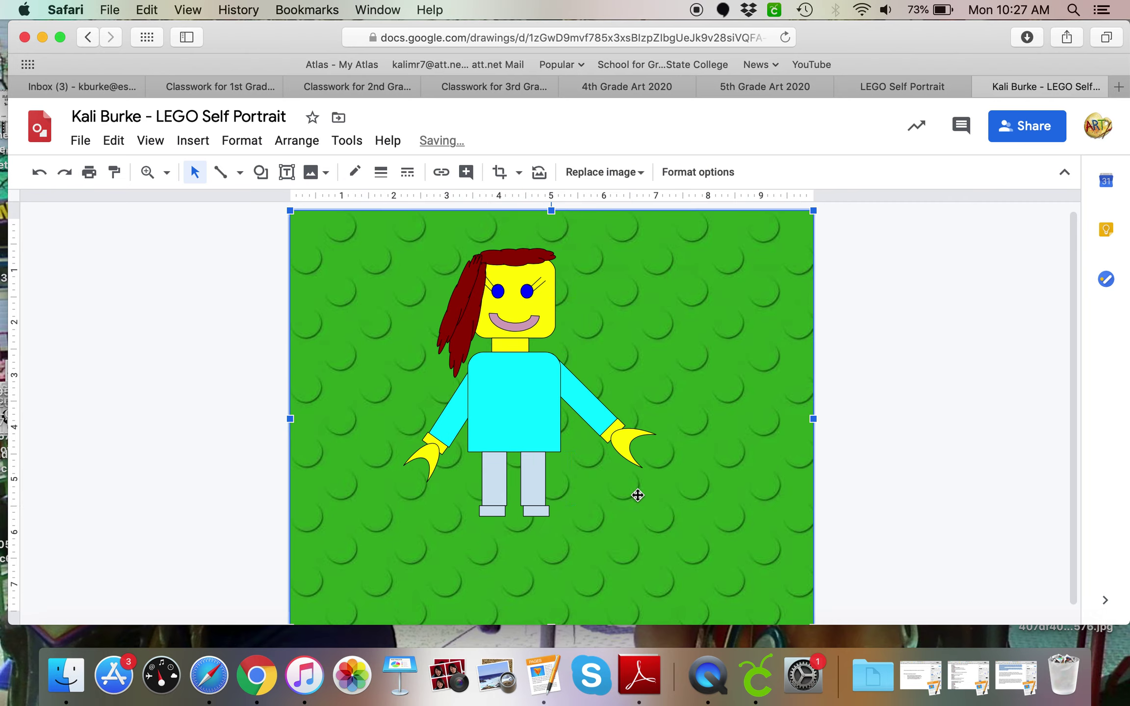
# Step: Fill both feet with the same dark gray
pyautogui.click(482, 511)
pyautogui.click(353, 172)
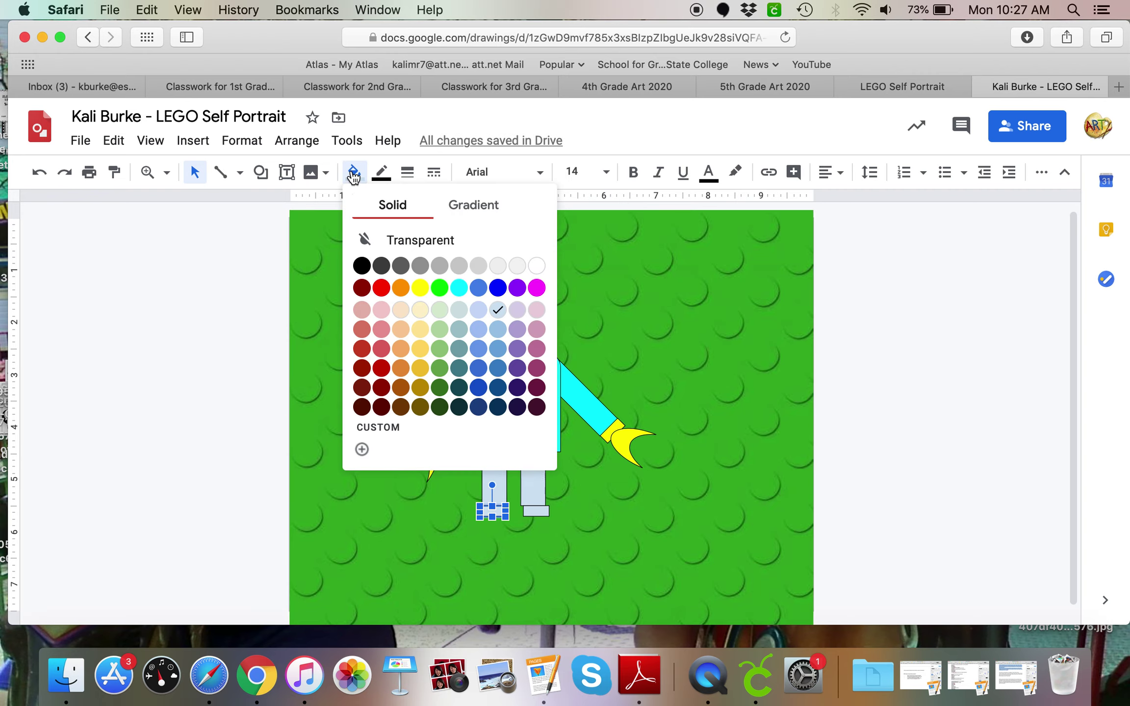
pyautogui.click(420, 265)
pyautogui.click(536, 511)
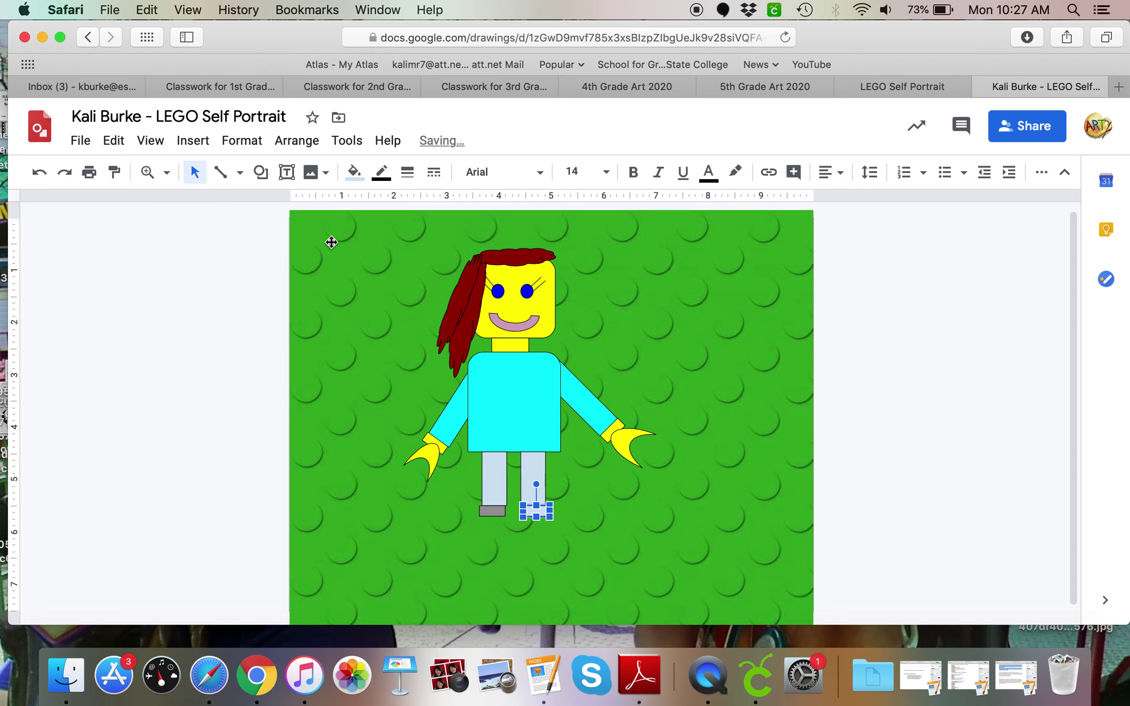
pyautogui.click(355, 173)
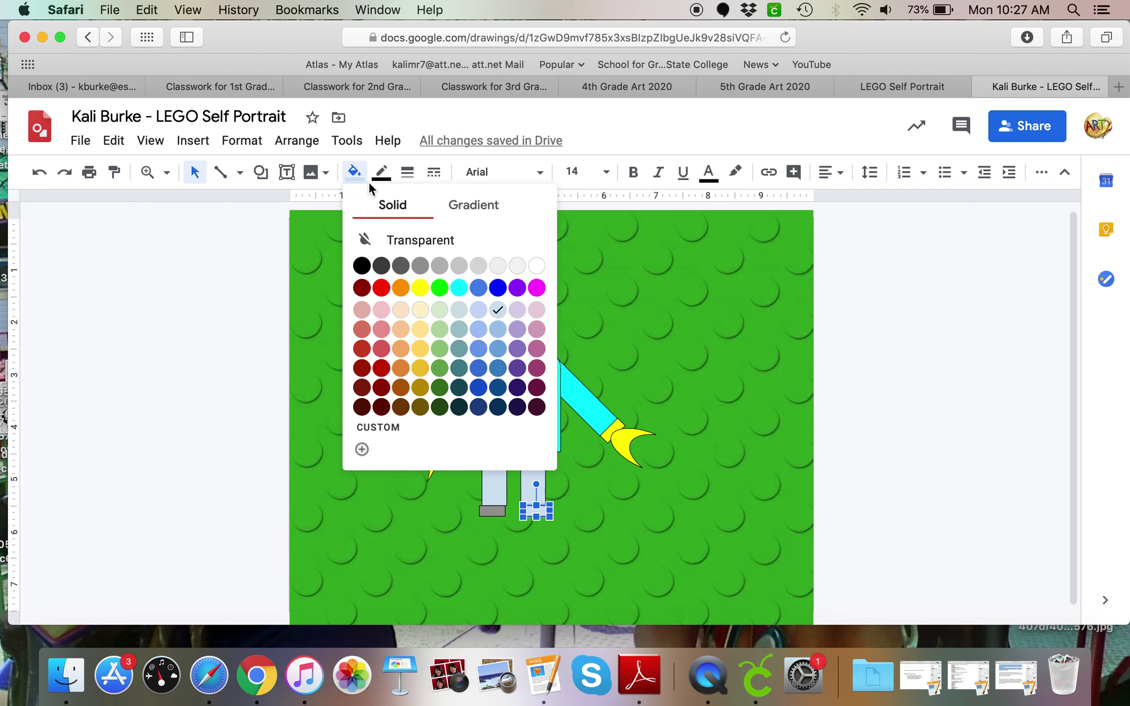
pyautogui.click(401, 265)
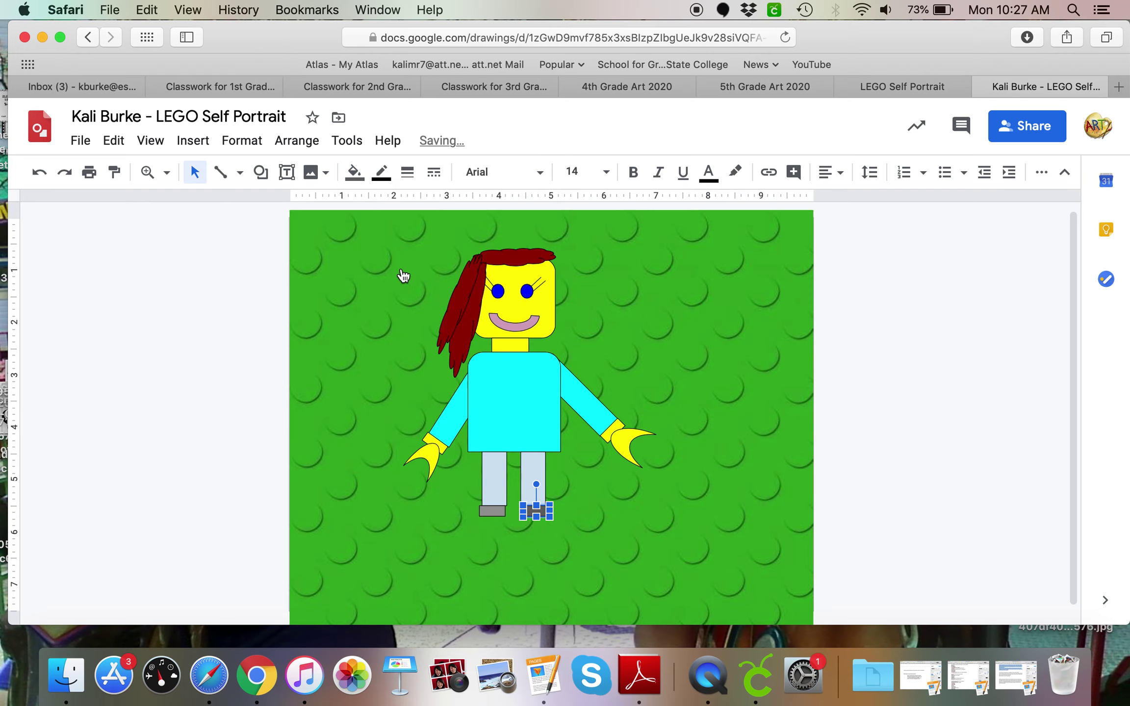
pyautogui.click(500, 514)
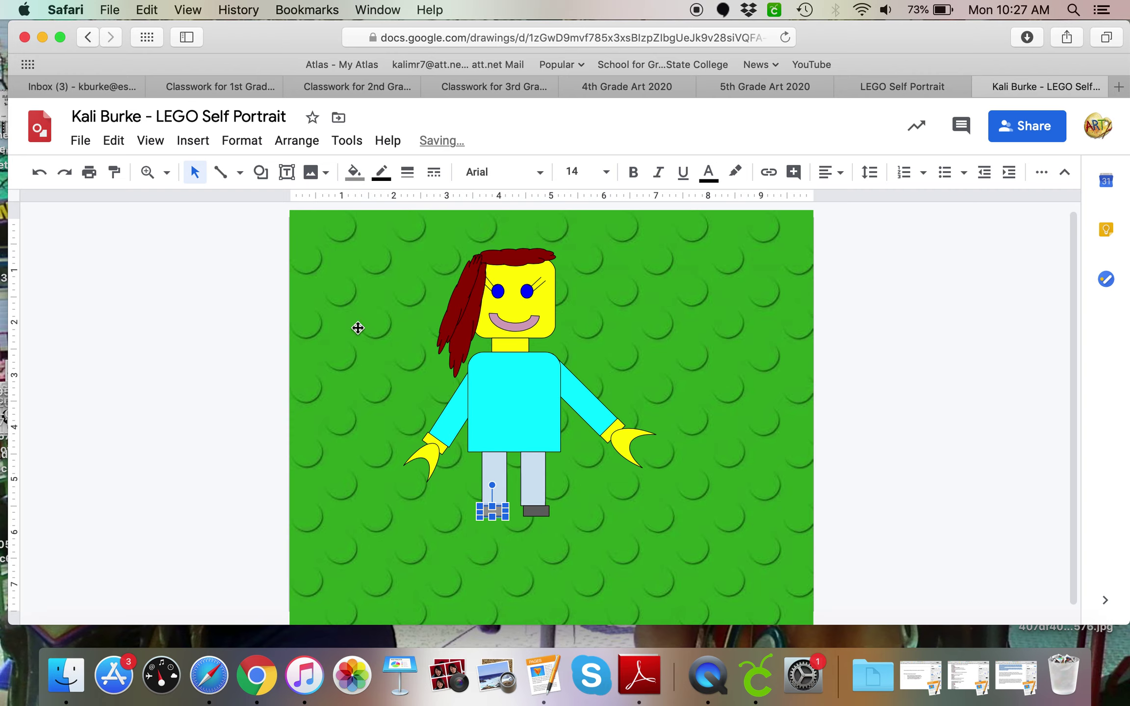
pyautogui.click(352, 172)
pyautogui.click(400, 265)
pyautogui.click(373, 422)
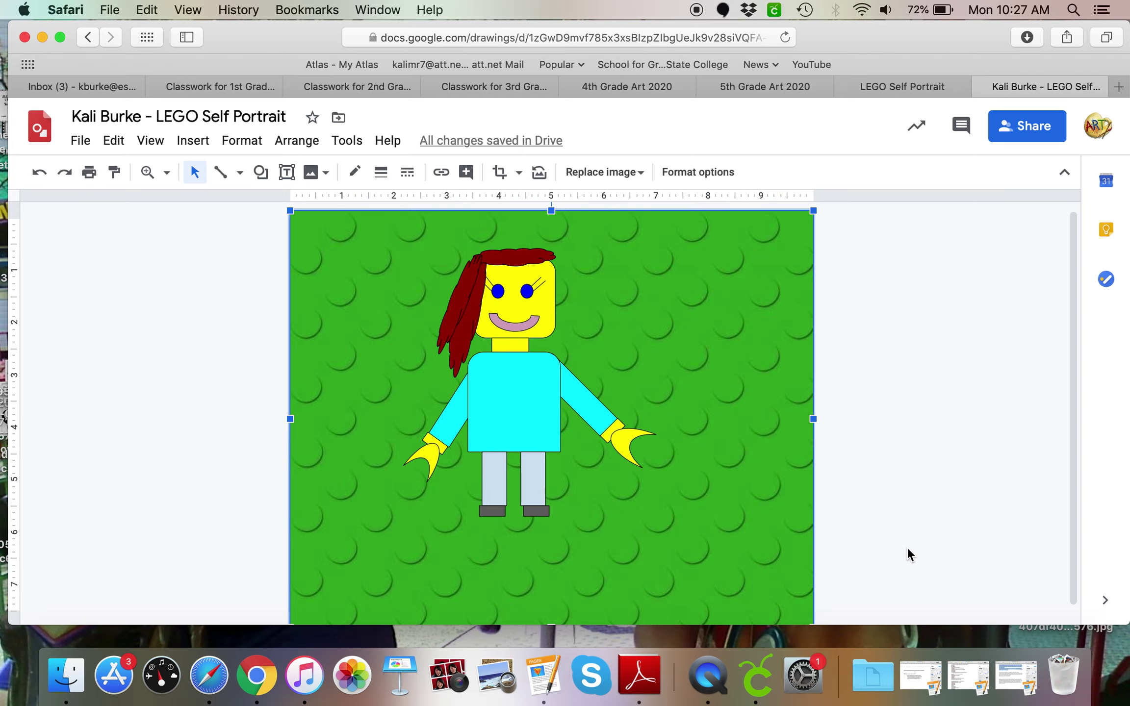
pyautogui.click(946, 90)
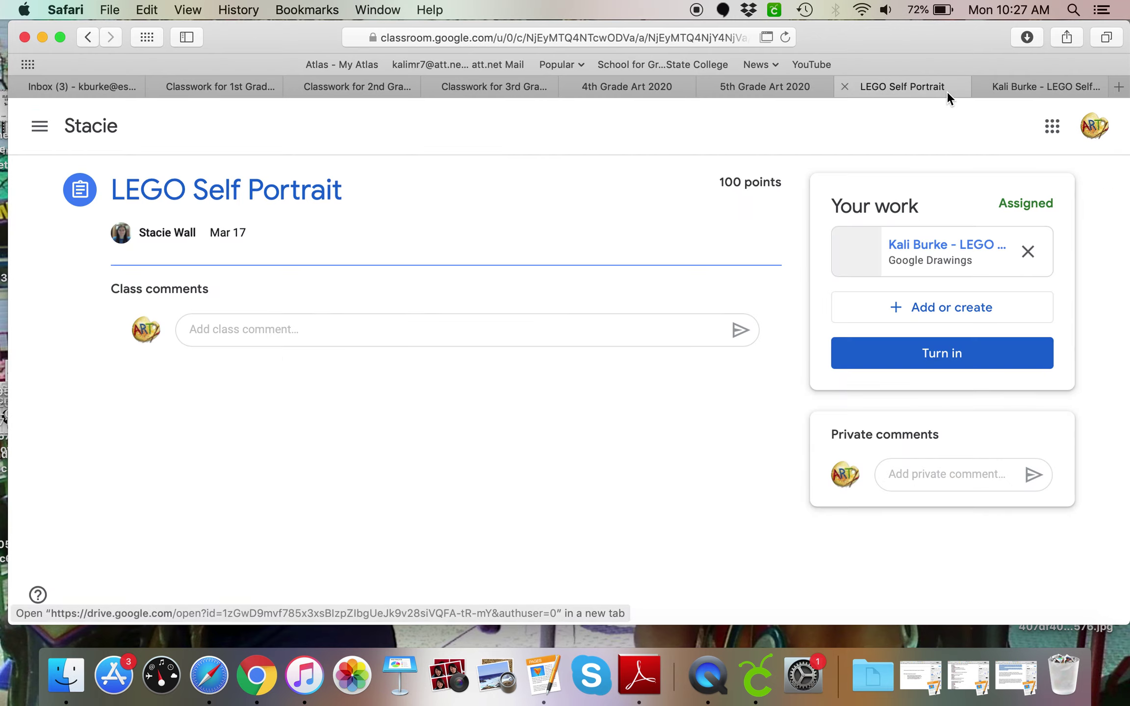
# Step: Turn in the LEGO Self Portrait assignment and confirm the submission
pyautogui.click(953, 354)
pyautogui.click(728, 424)
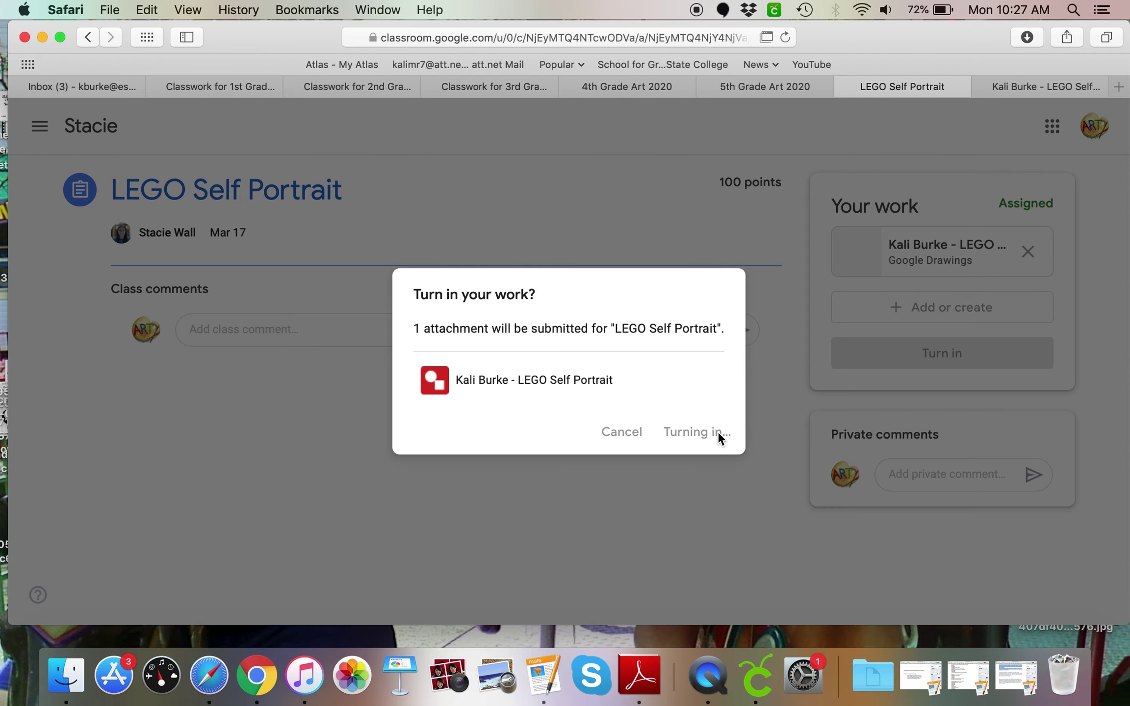